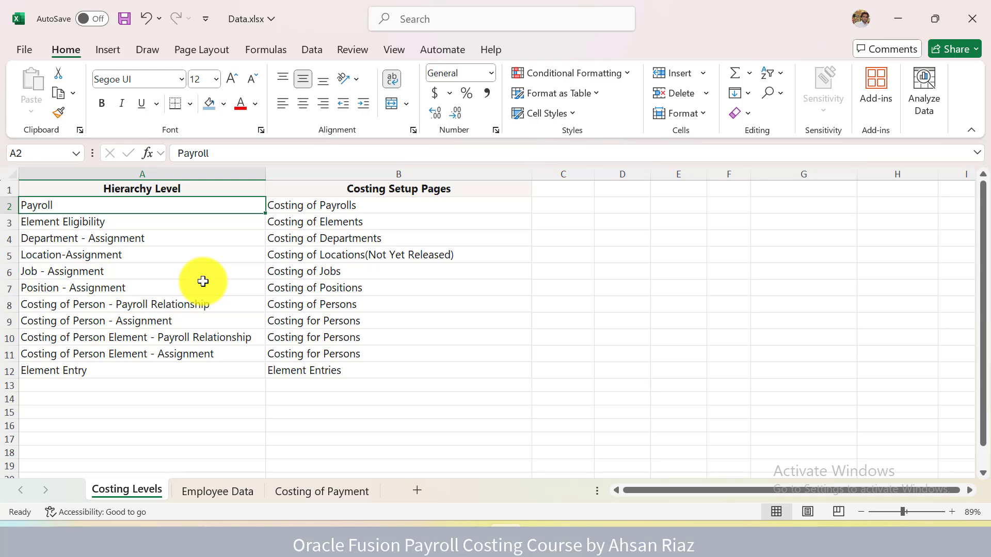
Step: Switch to the Oracle Fusion browser window and review the costing information, cost account and offset account of element eligibility OFA EE
{"action": "key", "text": "alt+Tab"}
{"action": "key", "text": "alt+Tab"}
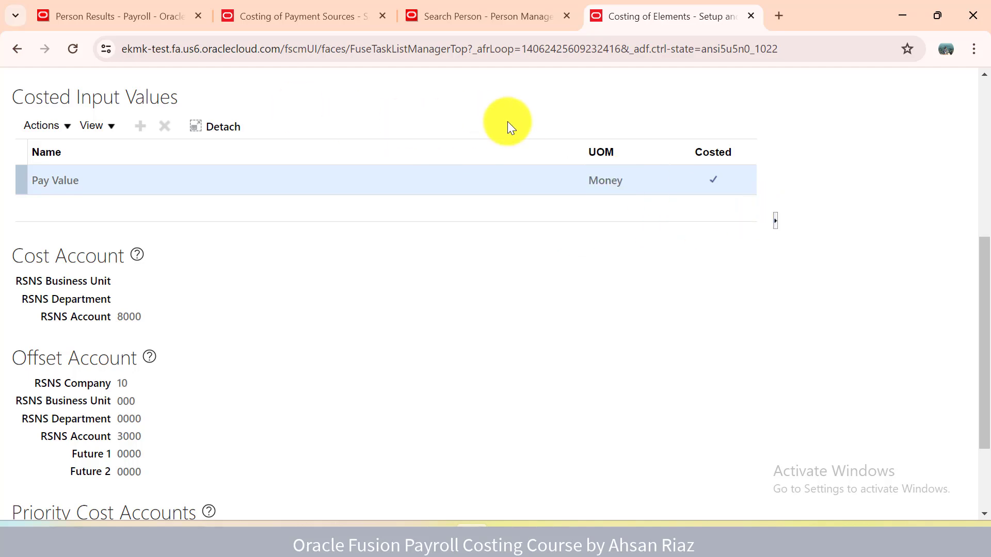
{"action": "scroll", "coordinate": [985, 178], "scroll_direction": "up", "scroll_amount": 5}
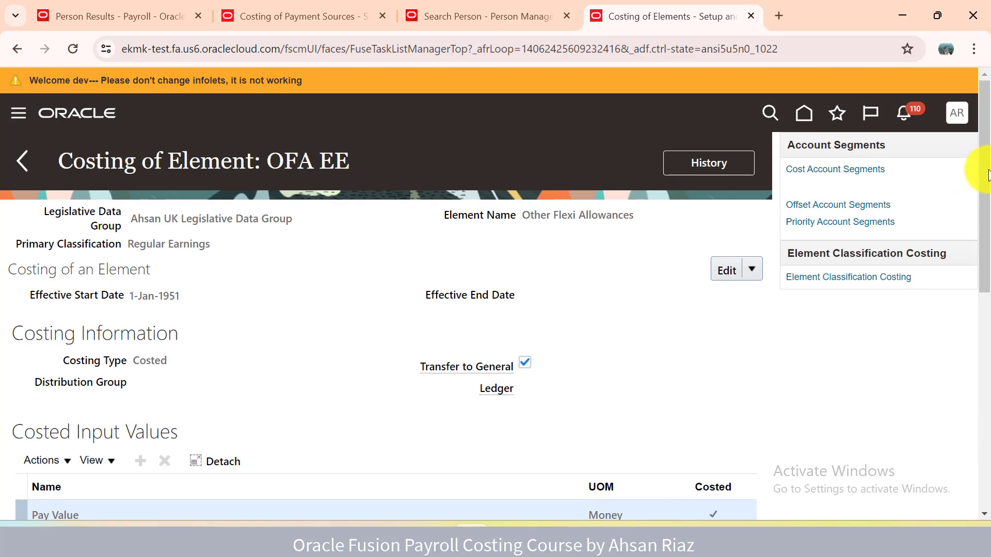
{"action": "left_click_drag", "start_coordinate": [984, 172], "coordinate": [966, 351]}
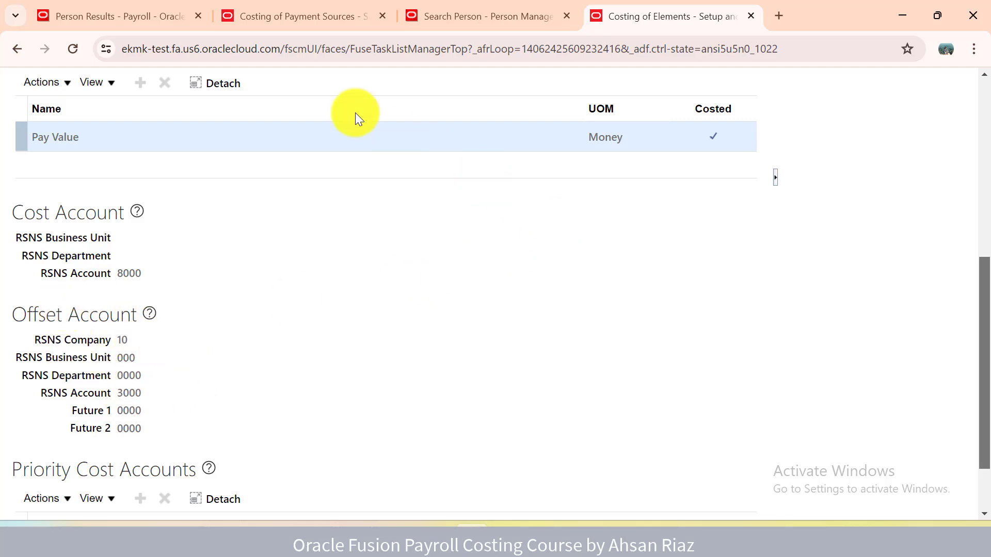
Step: Return to the home page in the Person Results session, reopen Person Results from the favorites, and select the recently viewed Digital Designer employee
{"action": "left_click", "coordinate": [149, 17]}
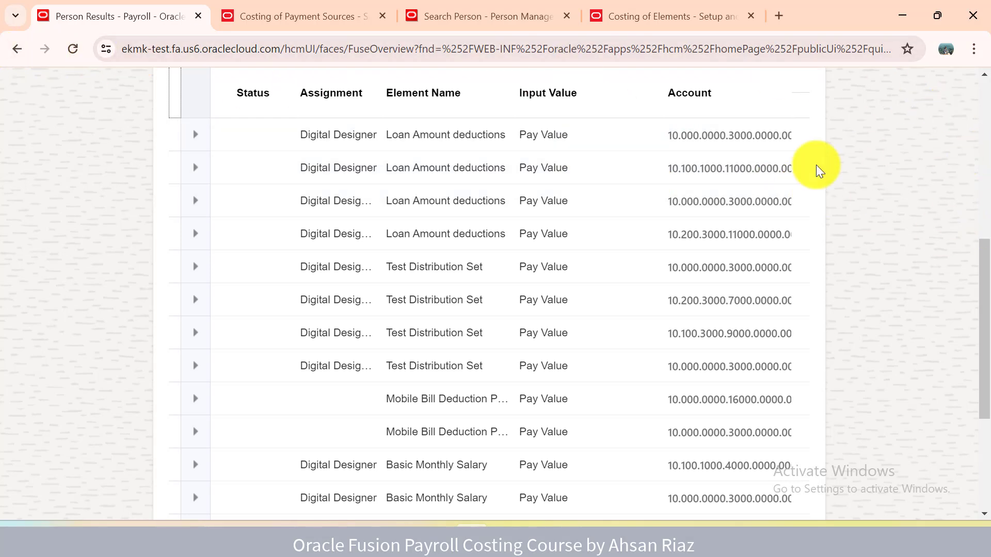
{"action": "left_click", "coordinate": [20, 53]}
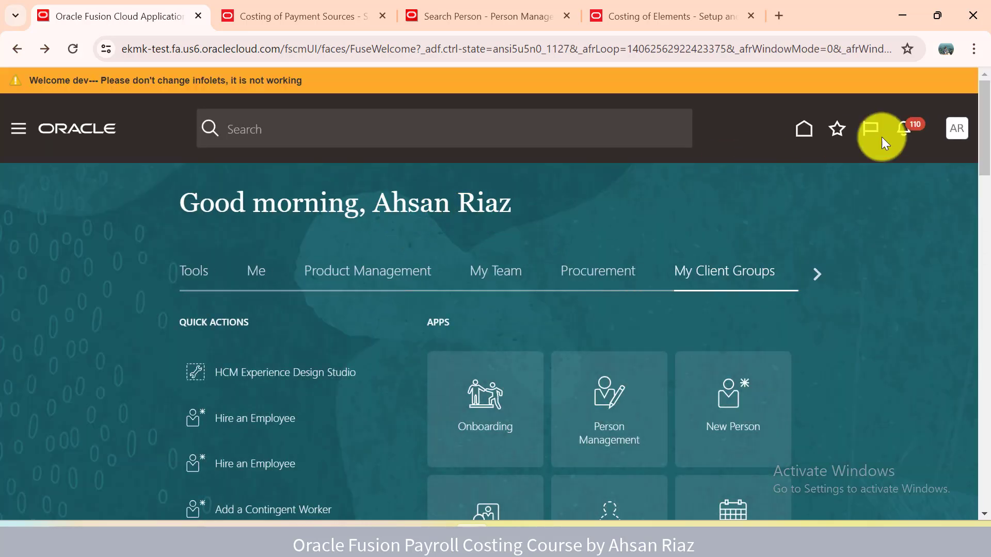
{"action": "left_click", "coordinate": [839, 127]}
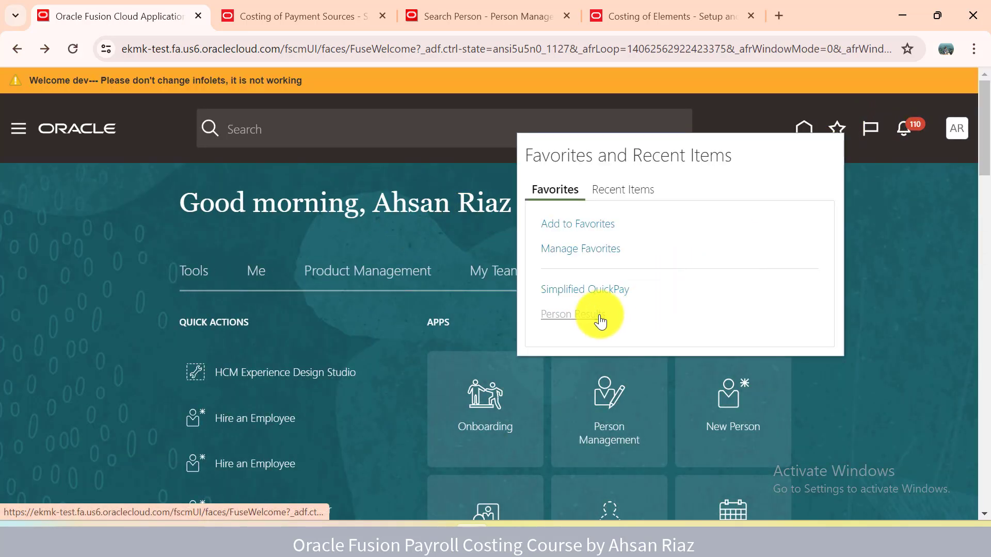
{"action": "left_click", "coordinate": [599, 316]}
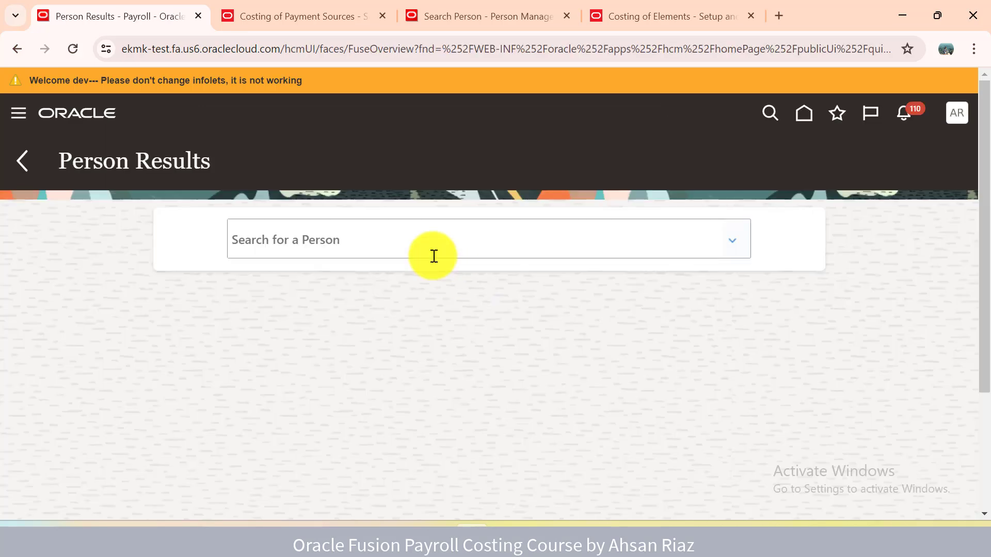
{"action": "left_click", "coordinate": [434, 256]}
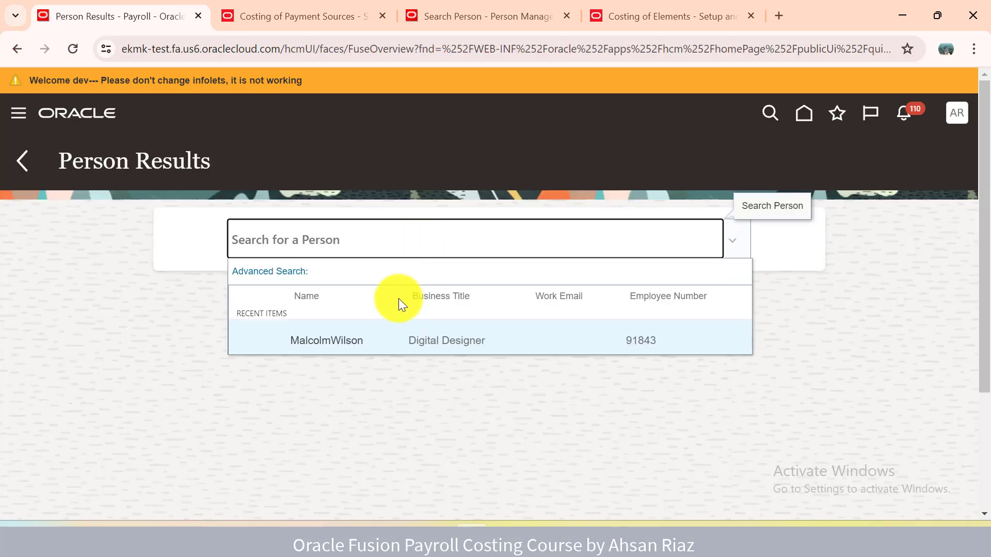
{"action": "left_click", "coordinate": [401, 322]}
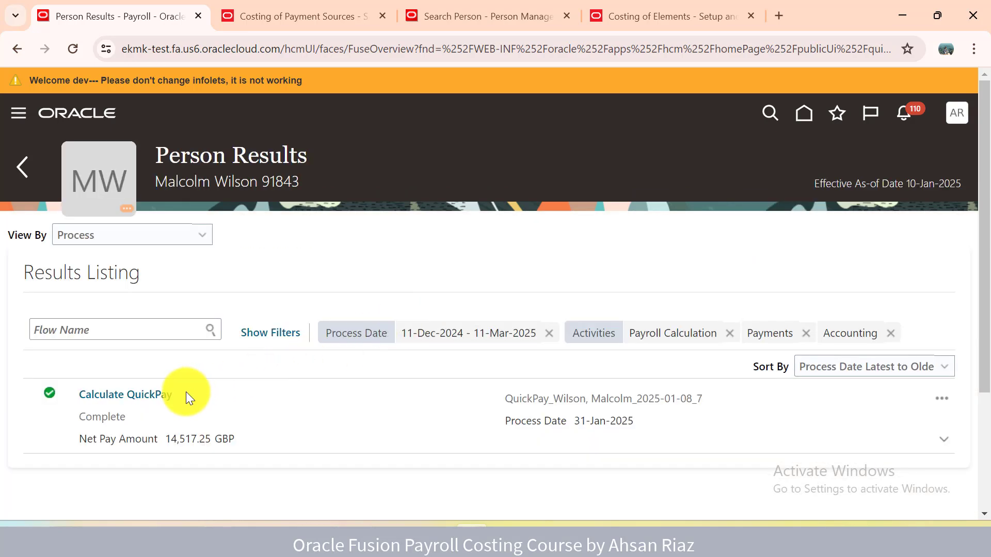
Step: Open the costing results of the Calculate QuickPay process and inspect the account segments of the first Loan Amount deductions line
{"action": "left_click", "coordinate": [941, 402]}
{"action": "left_click", "coordinate": [848, 302]}
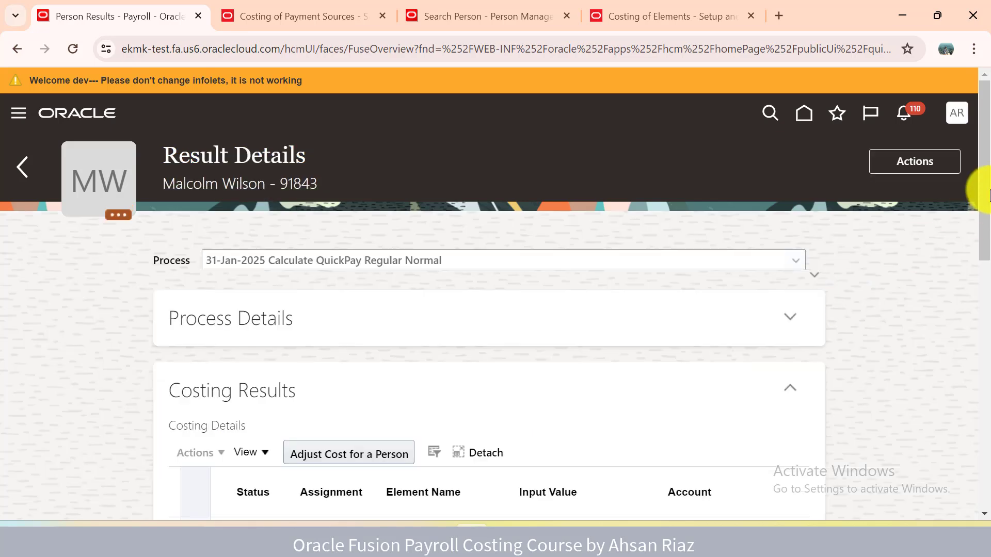
{"action": "left_click_drag", "start_coordinate": [987, 189], "coordinate": [974, 283]}
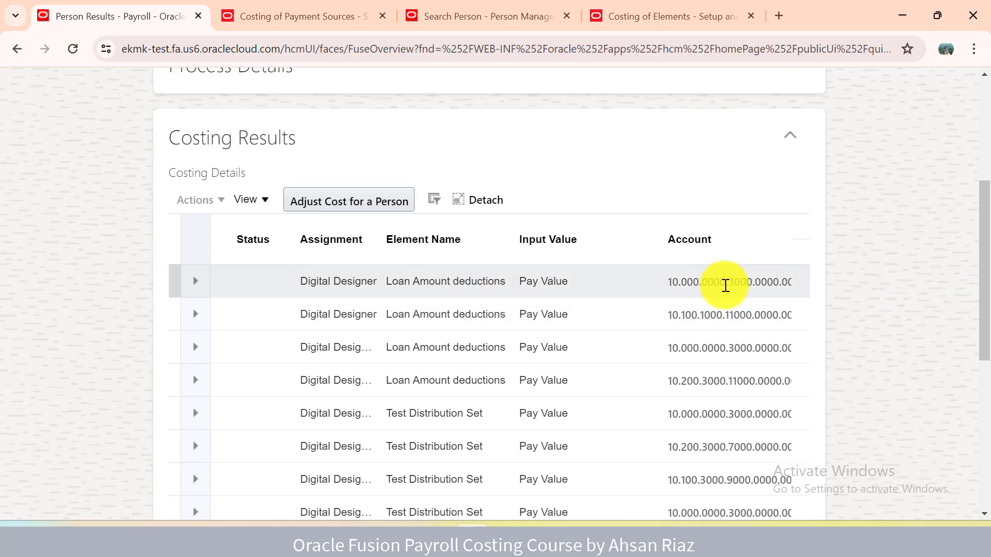
{"action": "left_click", "coordinate": [727, 284]}
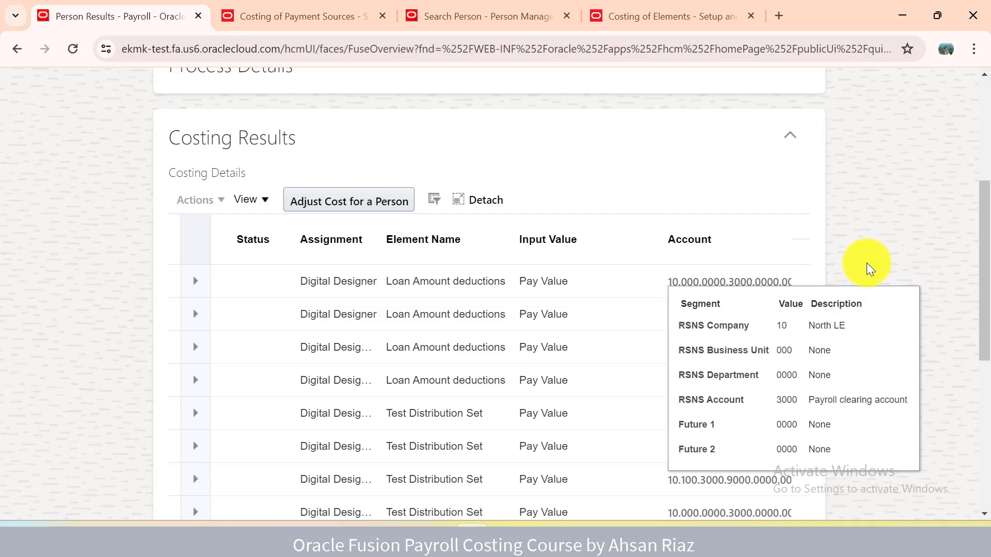
Step: Inspect the account segments of the second Loan Amount deductions line and the first Test Distribution Set line in the costing results
{"action": "scroll", "coordinate": [866, 260], "scroll_direction": "up", "scroll_amount": 5}
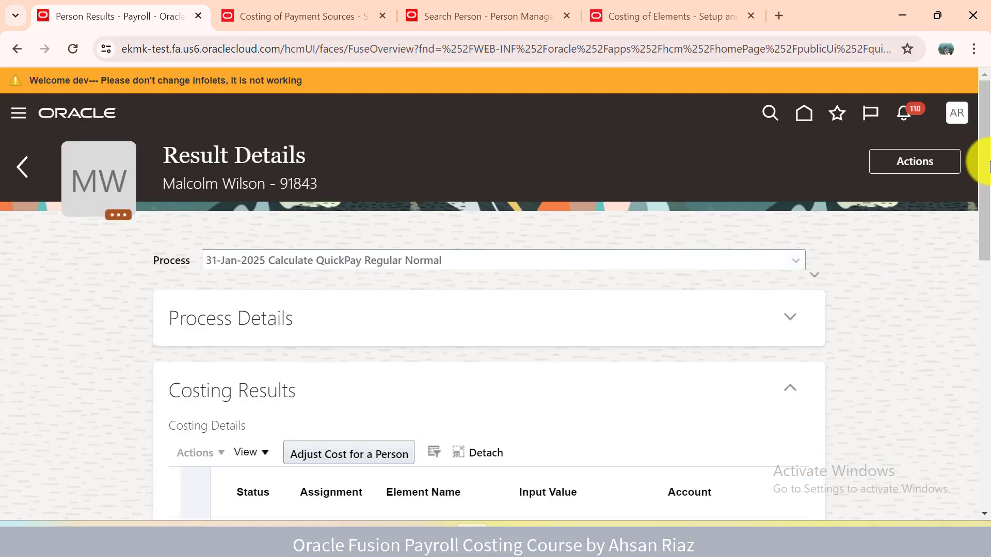
{"action": "left_click_drag", "start_coordinate": [983, 176], "coordinate": [983, 274]}
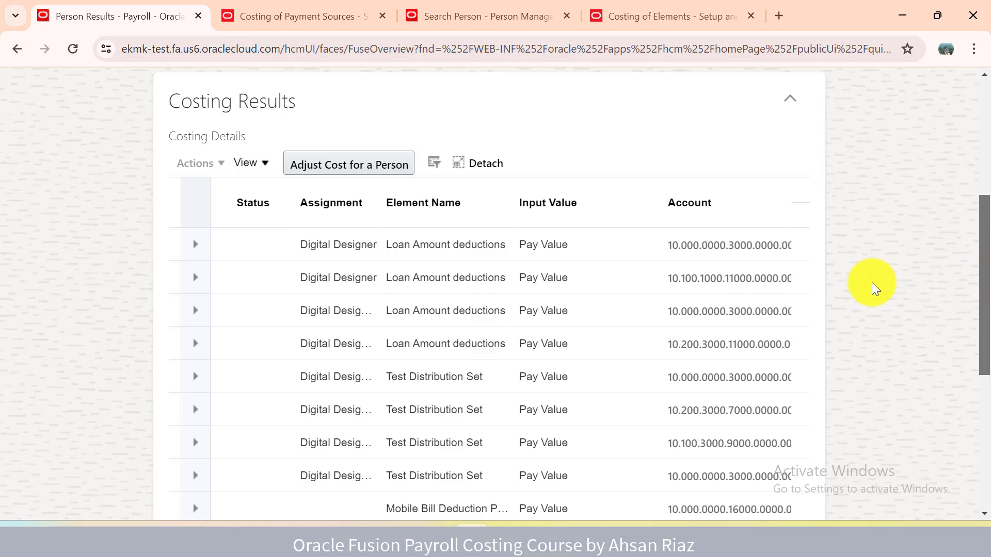
{"action": "mouse_move", "coordinate": [759, 268]}
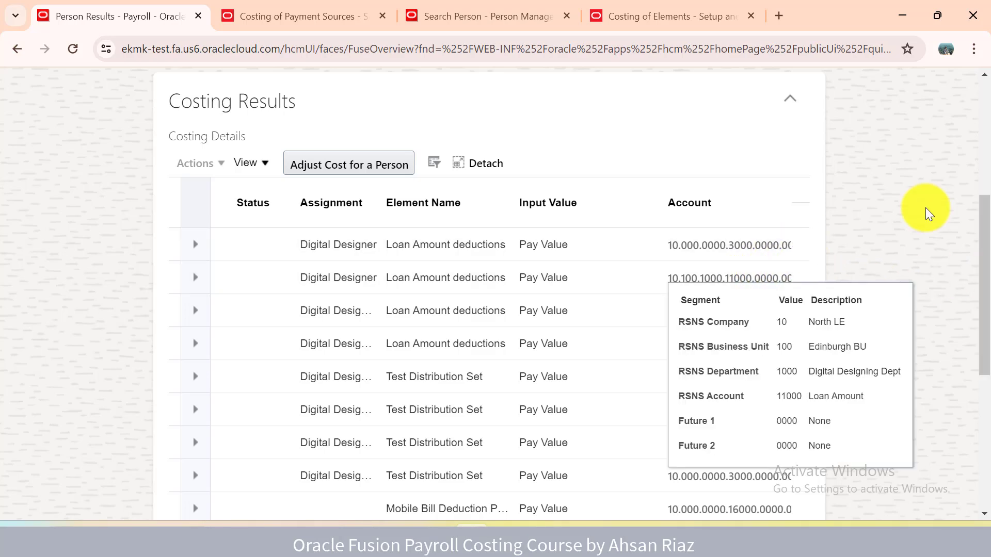
{"action": "scroll", "coordinate": [927, 209], "scroll_direction": "down", "scroll_amount": 2}
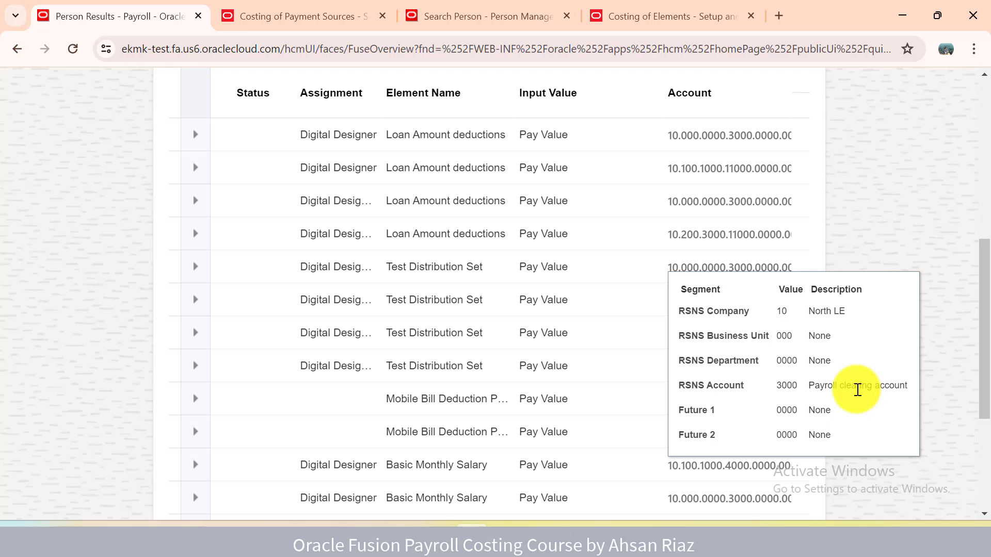
{"action": "left_click", "coordinate": [895, 197]}
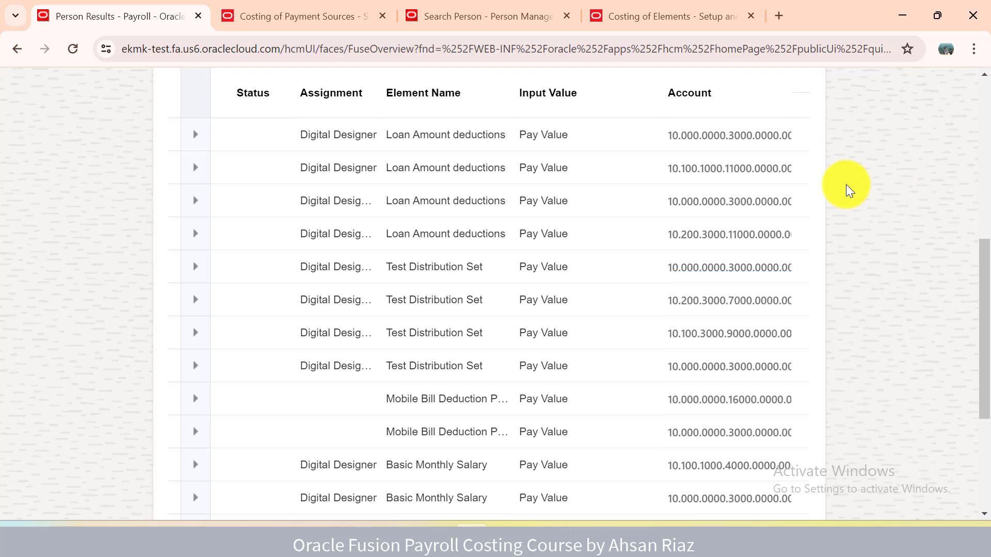
Step: Go from the payment source costing page to Setup and Maintenance and search the tasks for "costing of"
{"action": "left_click", "coordinate": [326, 15]}
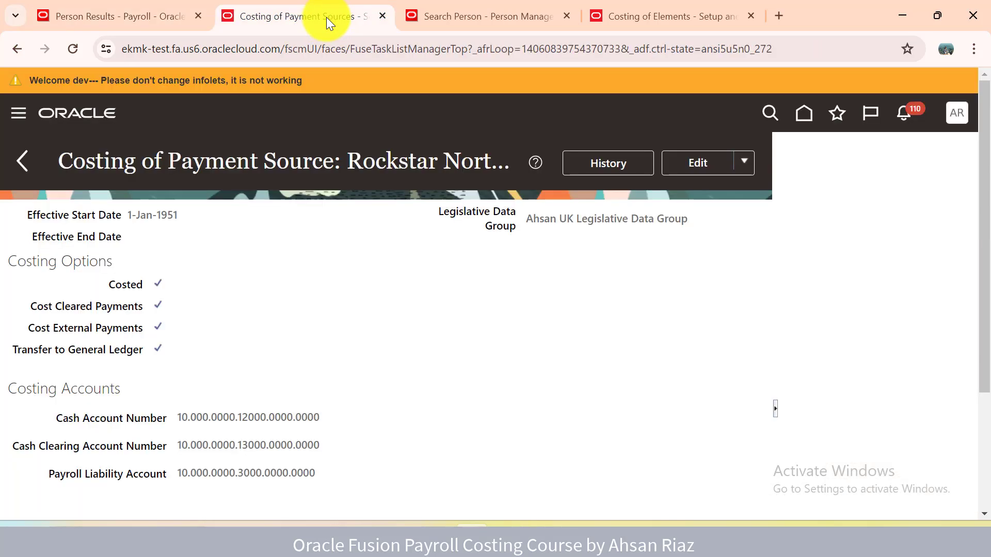
{"action": "left_click", "coordinate": [958, 114]}
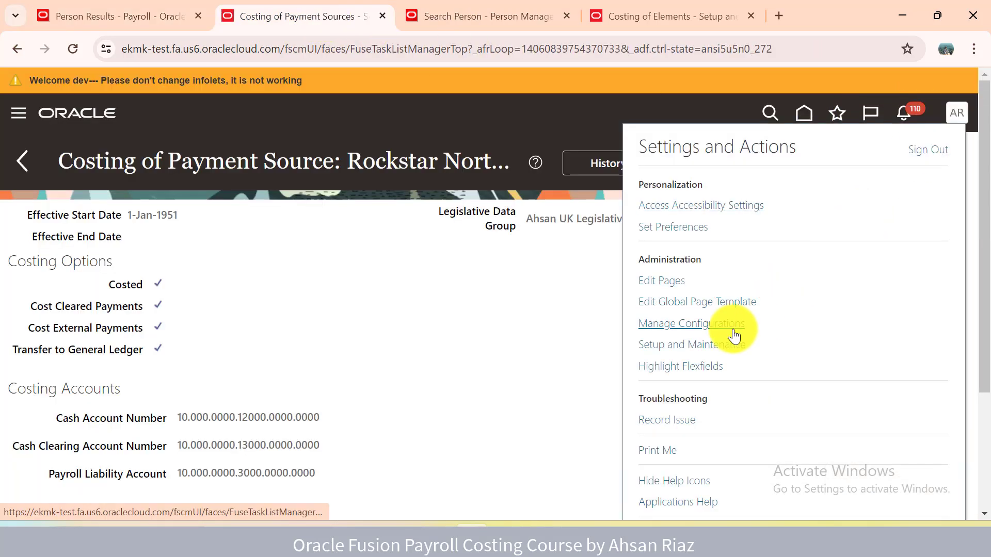
{"action": "left_click", "coordinate": [711, 352]}
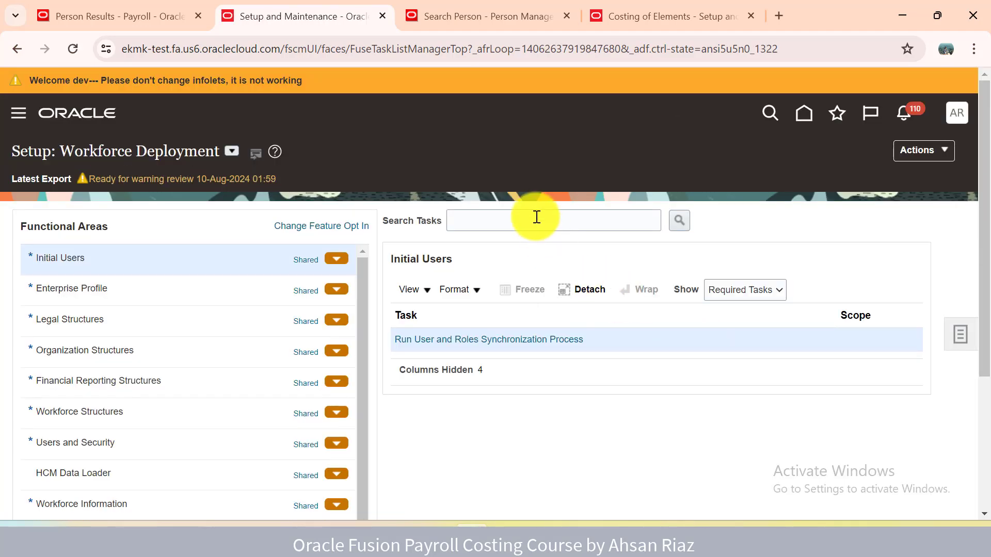
{"action": "left_click", "coordinate": [536, 217]}
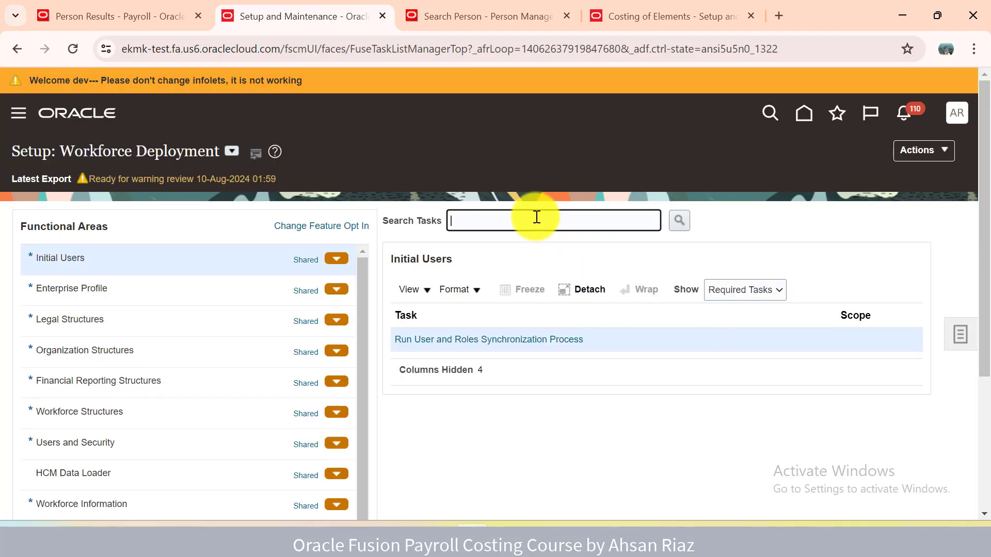
{"action": "type", "text": "costing of"}
{"action": "key", "text": "Tab"}
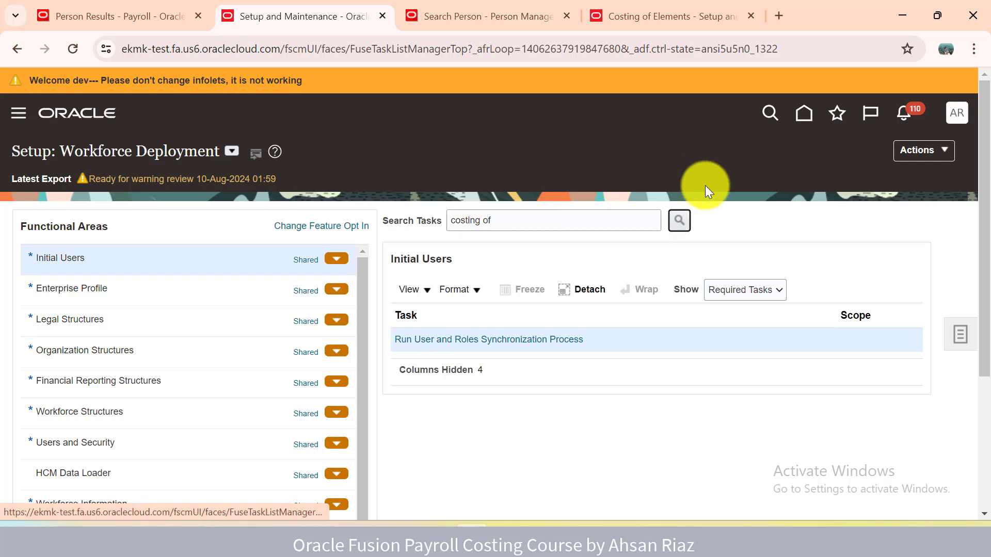
{"action": "left_click", "coordinate": [680, 221]}
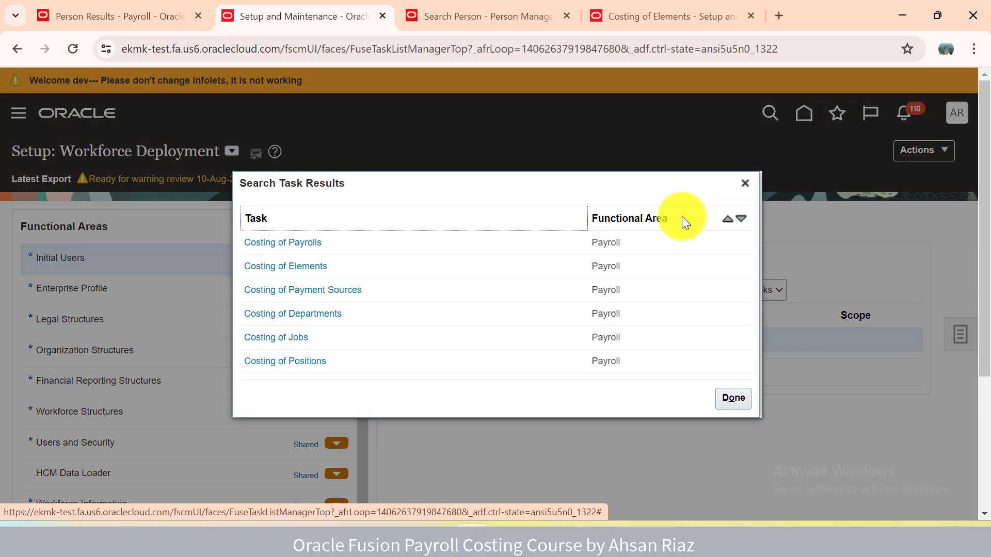
Step: Open the Costing of Payment Sources task from the search results and dismiss the error dialog
{"action": "left_click", "coordinate": [324, 296]}
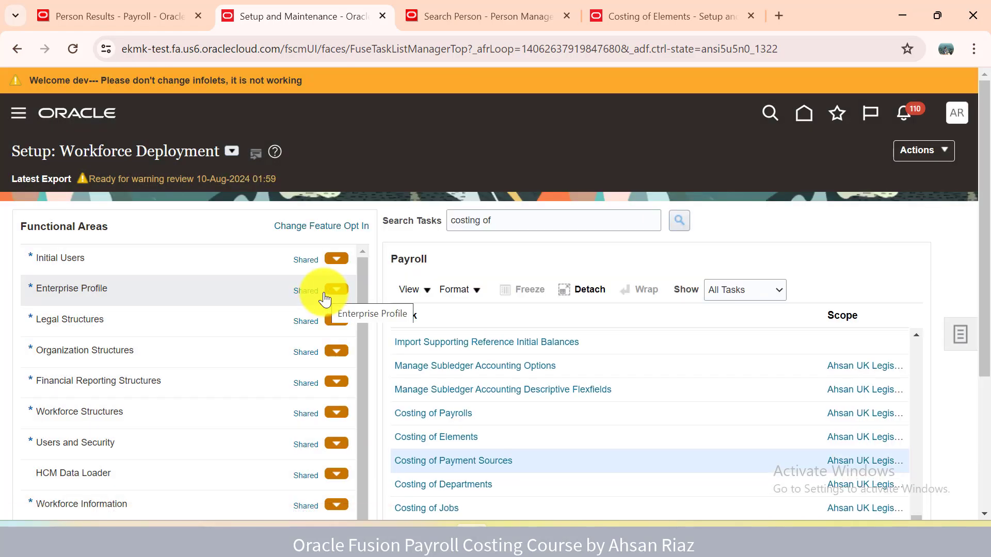
{"action": "left_click", "coordinate": [437, 461]}
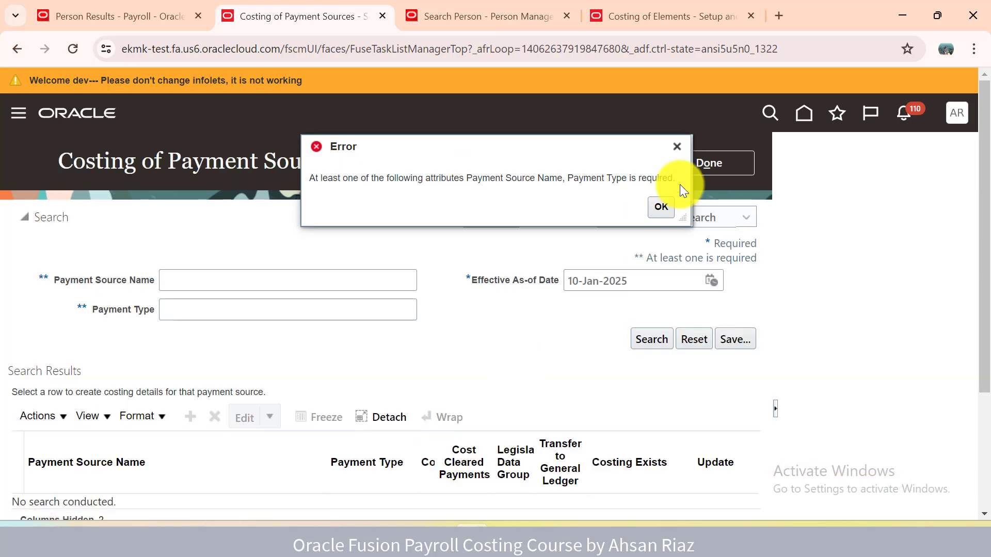
{"action": "left_click", "coordinate": [663, 207]}
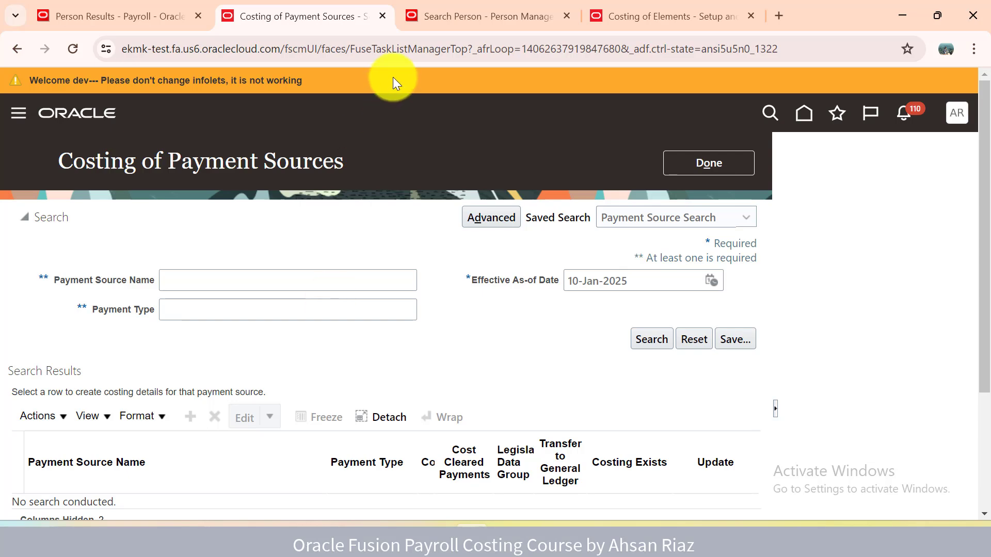
Step: Search Person Management by the employee's number and open the record listed under the Digital Designing Department
{"action": "left_click", "coordinate": [451, 19]}
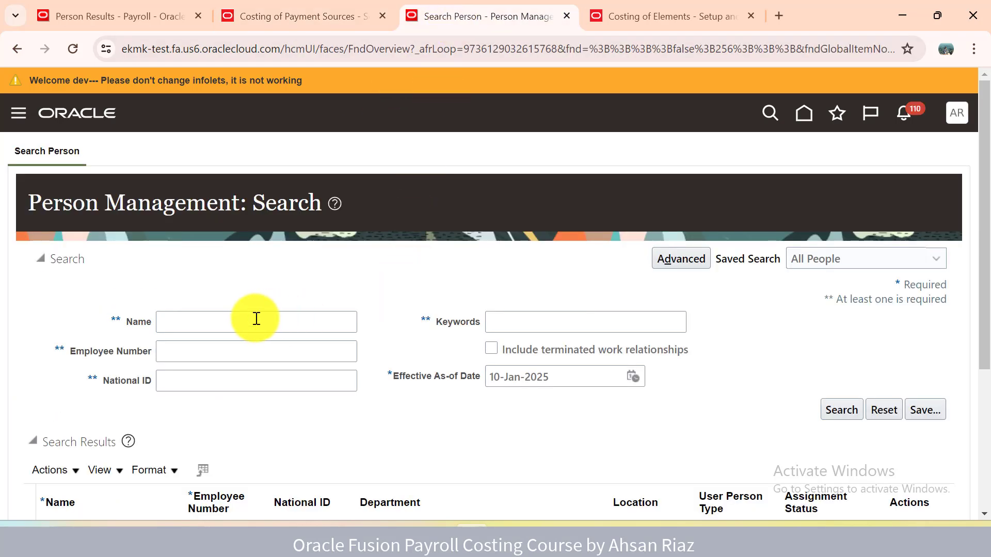
{"action": "left_click", "coordinate": [230, 353]}
{"action": "type", "text": "91843"}
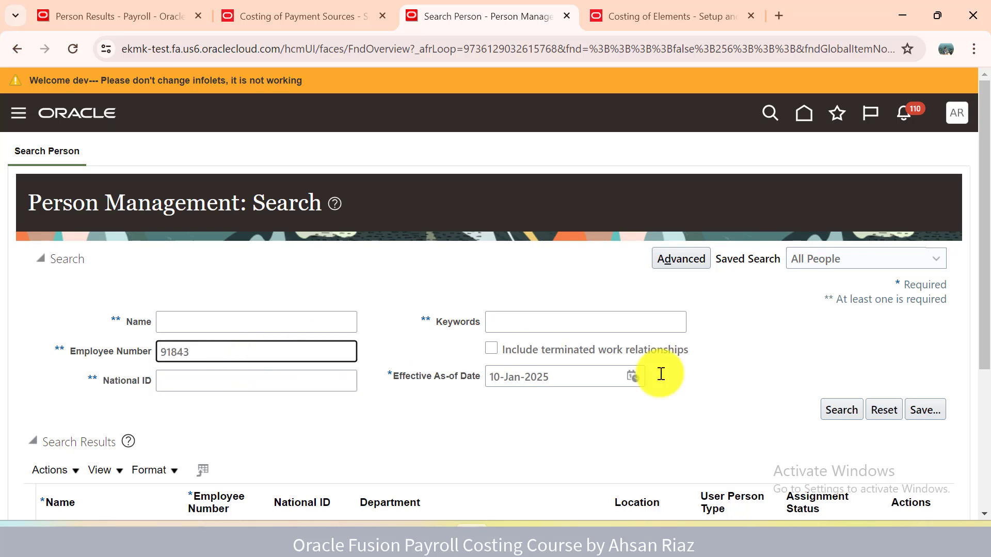
{"action": "left_click", "coordinate": [837, 408]}
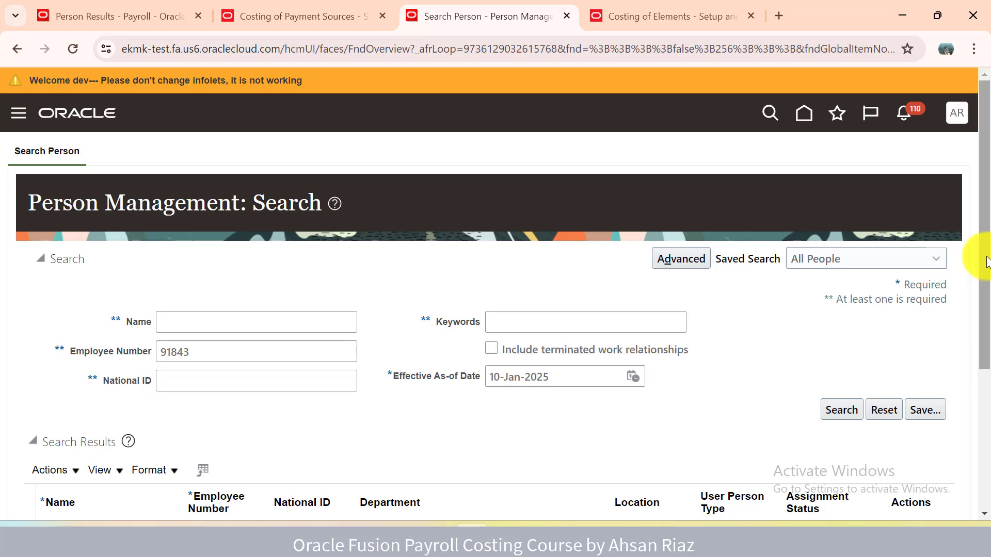
{"action": "left_click_drag", "start_coordinate": [983, 255], "coordinate": [976, 337]}
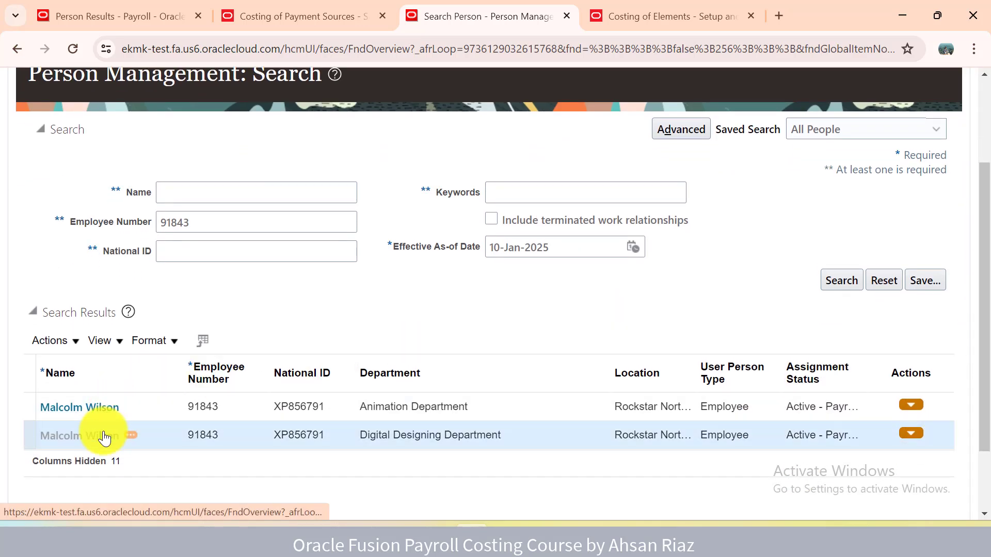
{"action": "left_click", "coordinate": [104, 436]}
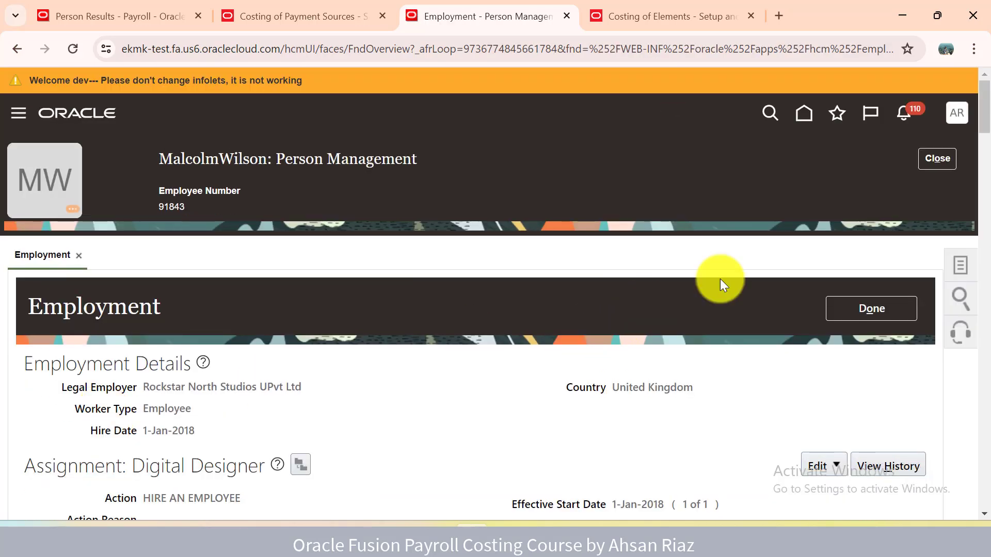
Step: Go to the employee's personal payment methods and open the RSNS DD PM method for editing
{"action": "left_click", "coordinate": [963, 264]}
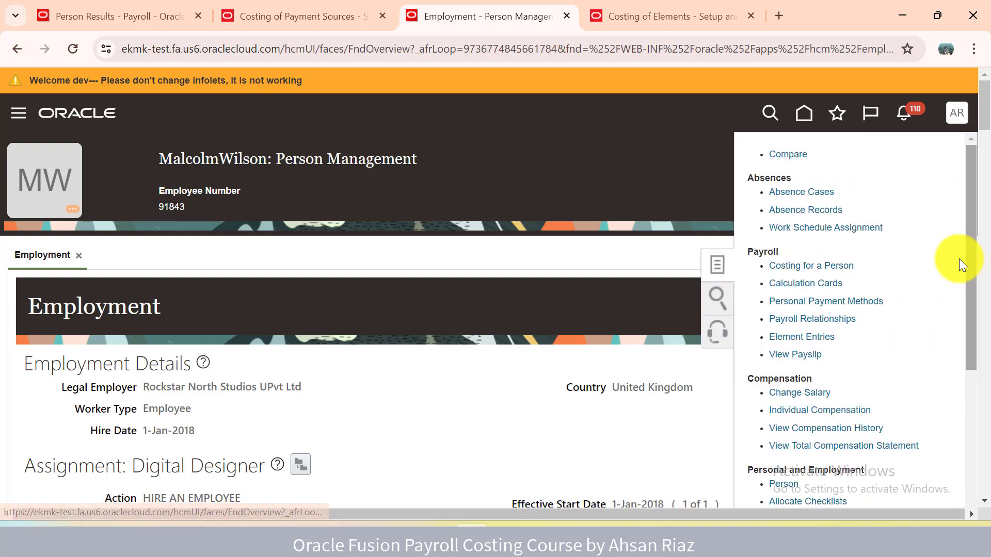
{"action": "left_click", "coordinate": [847, 305]}
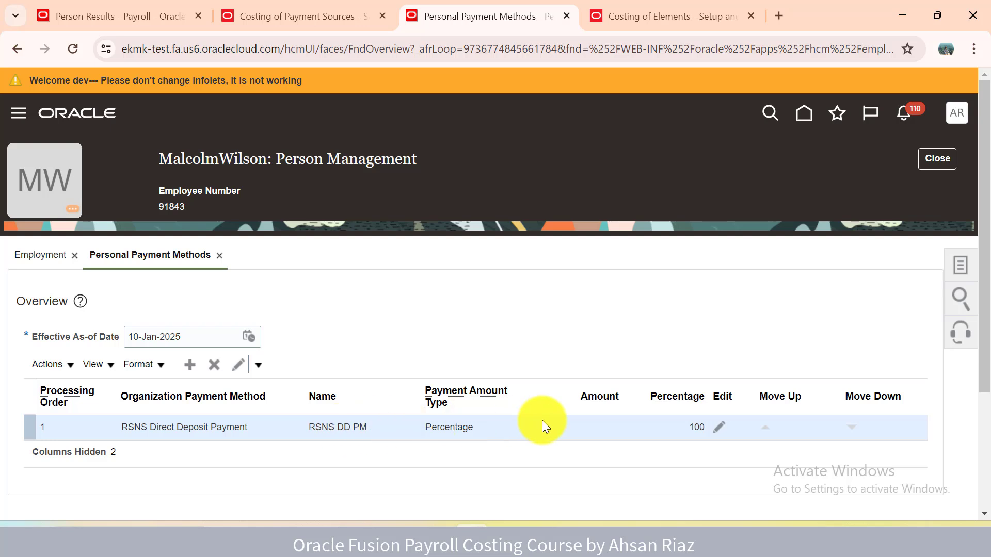
{"action": "left_click", "coordinate": [67, 367]}
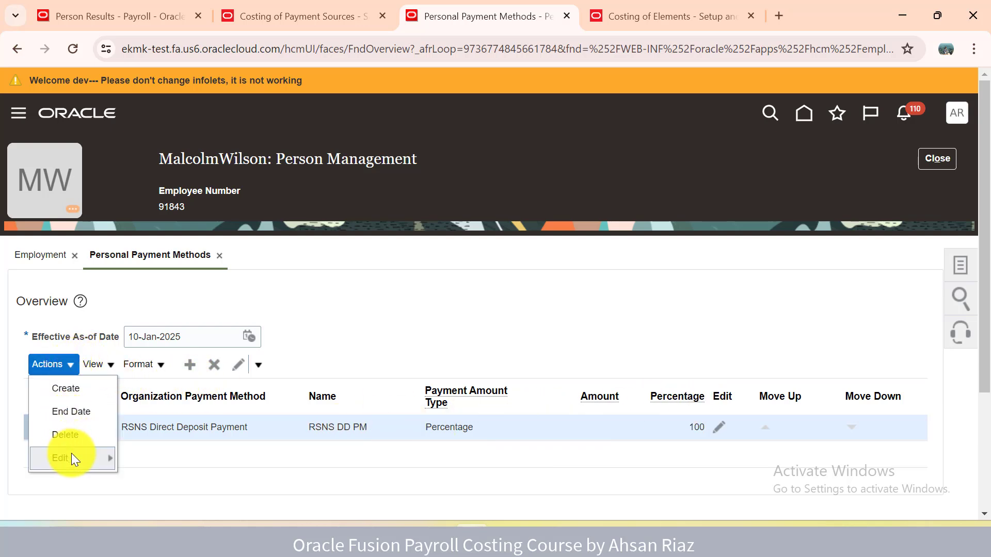
{"action": "mouse_move", "coordinate": [71, 453]}
{"action": "left_click", "coordinate": [147, 483]}
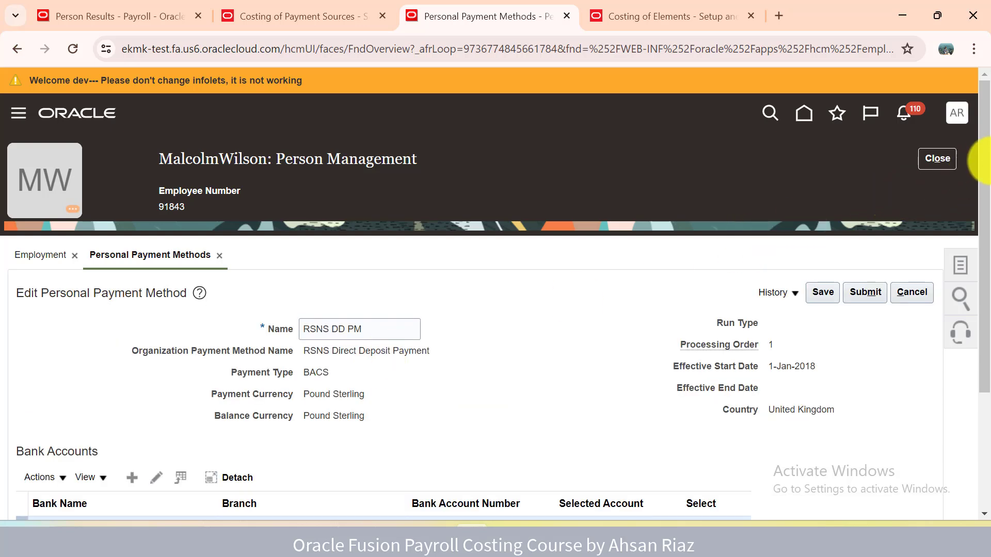
Step: Copy the payment type from the personal payment method, search Costing of Payment Sources for BACS, and dismiss the warning
{"action": "scroll", "coordinate": [987, 216], "scroll_direction": "down", "scroll_amount": 1}
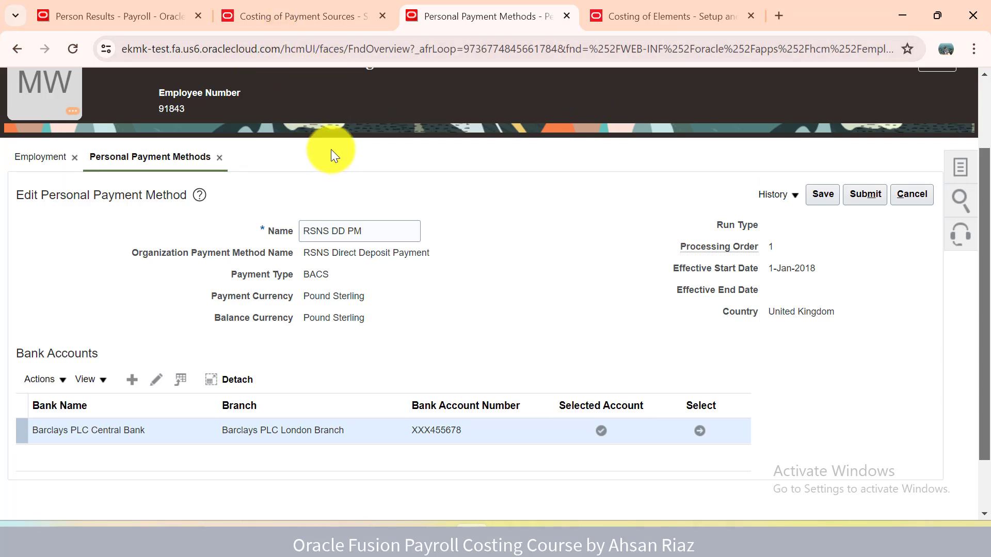
{"action": "double_click", "coordinate": [318, 269]}
{"action": "key", "text": "ctrl+c"}
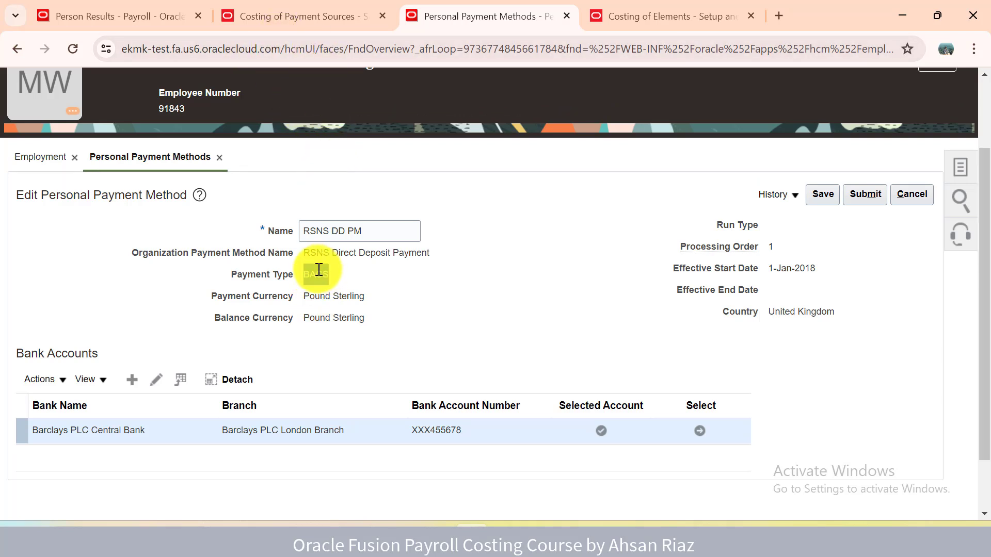
{"action": "left_click", "coordinate": [303, 17]}
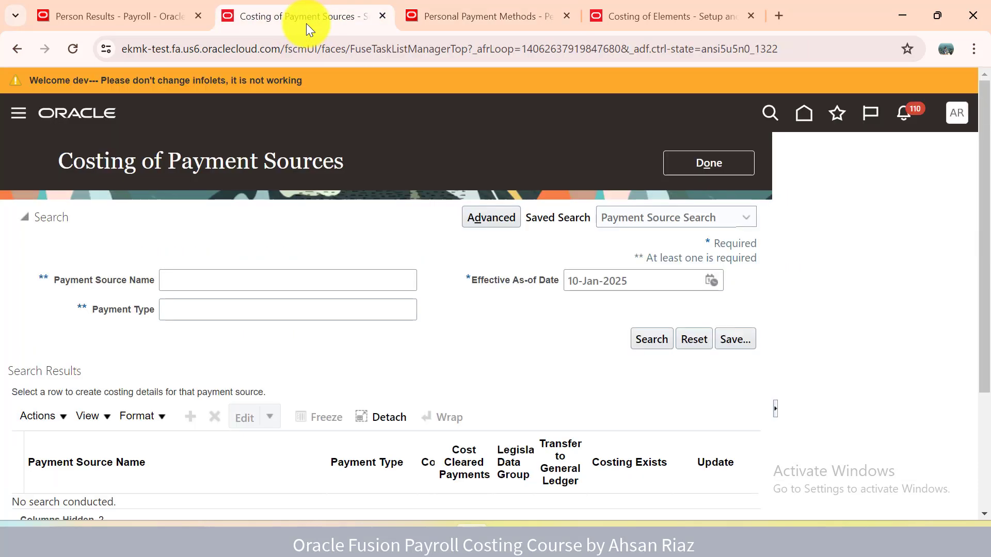
{"action": "left_click", "coordinate": [188, 309]}
{"action": "key", "text": "ctrl+v"}
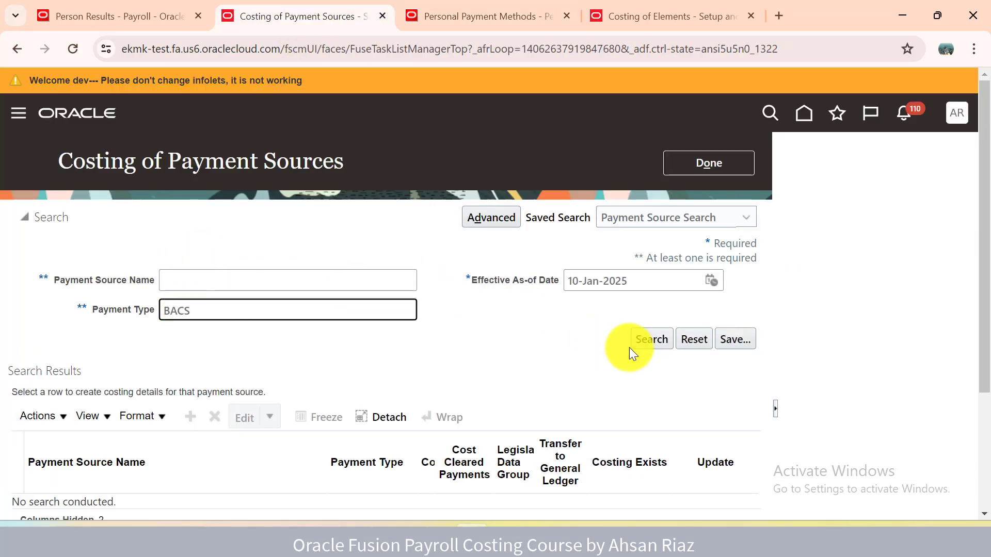
{"action": "left_click", "coordinate": [636, 342]}
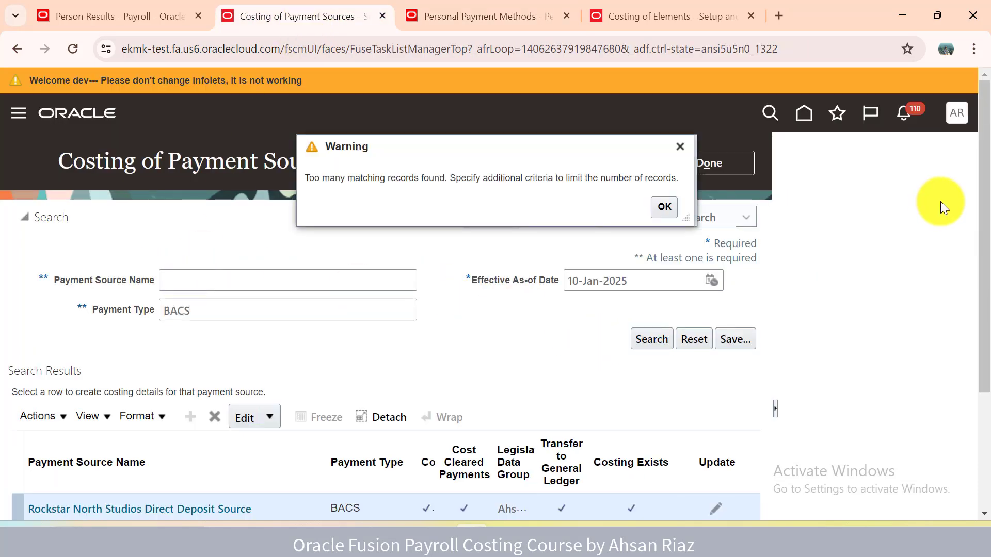
{"action": "left_click", "coordinate": [662, 207]}
Step: Open the costing of Rockstar North Studios Direct Deposit Source for editing in correction mode
{"action": "scroll", "coordinate": [980, 222], "scroll_direction": "down", "scroll_amount": 2}
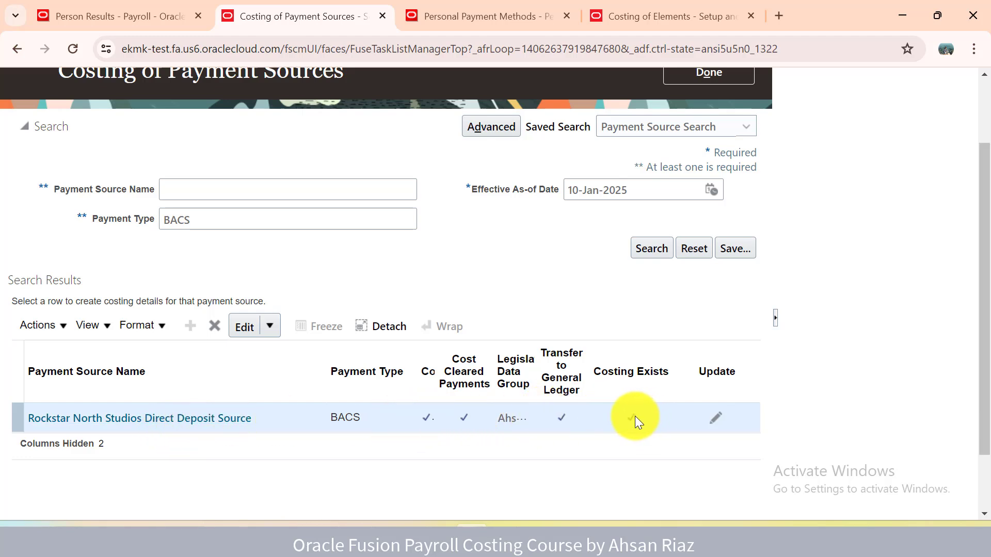
{"action": "left_click", "coordinate": [242, 419]}
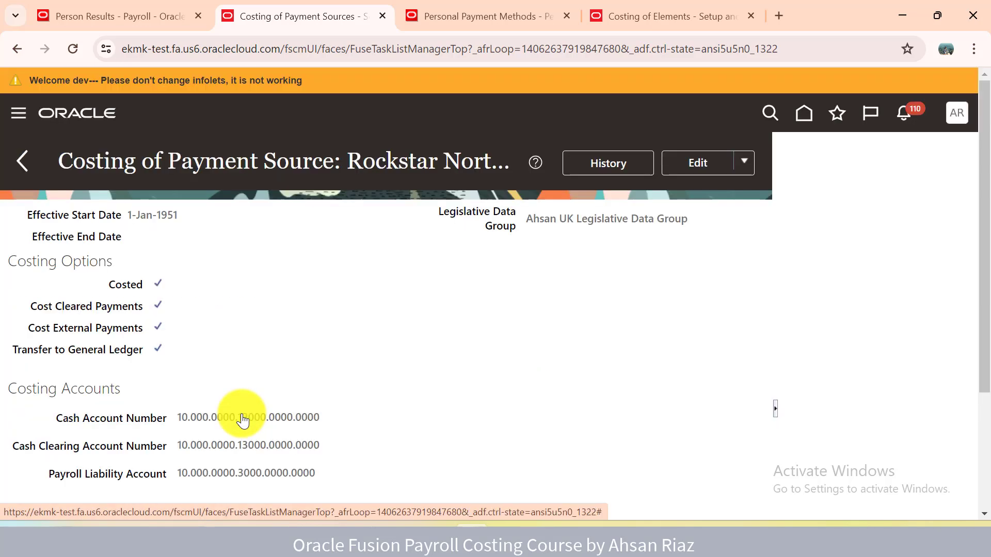
{"action": "left_click", "coordinate": [751, 165]}
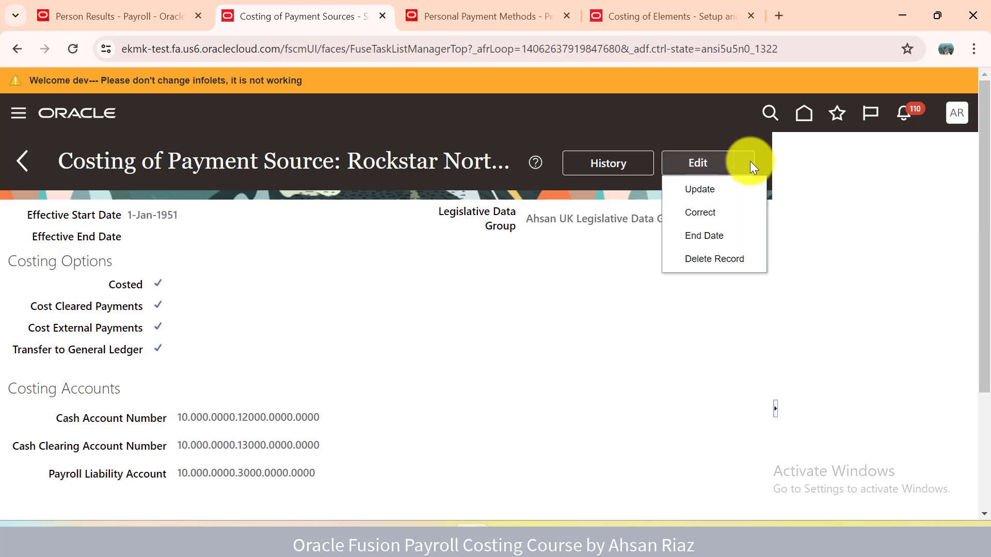
{"action": "left_click", "coordinate": [710, 213]}
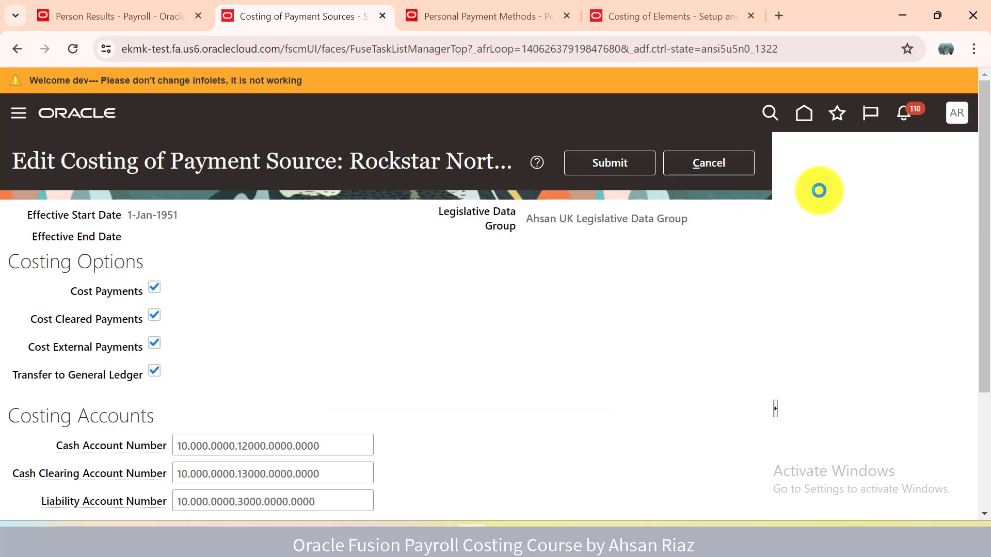
Step: Compare the payment source's liability account segments with the element's offset account and the first Loan Amount deductions account in the person results
{"action": "left_click_drag", "start_coordinate": [985, 152], "coordinate": [989, 193]}
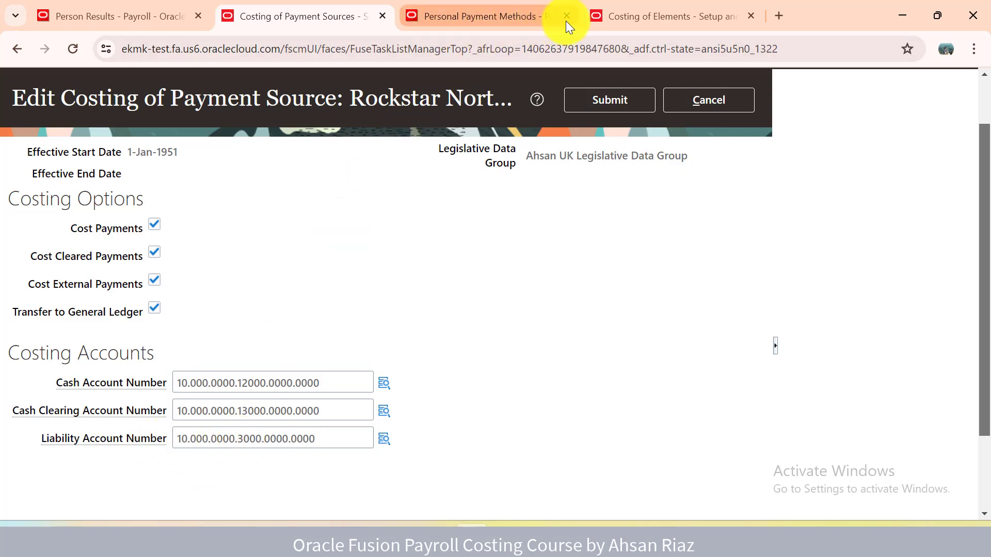
{"action": "left_click", "coordinate": [597, 13]}
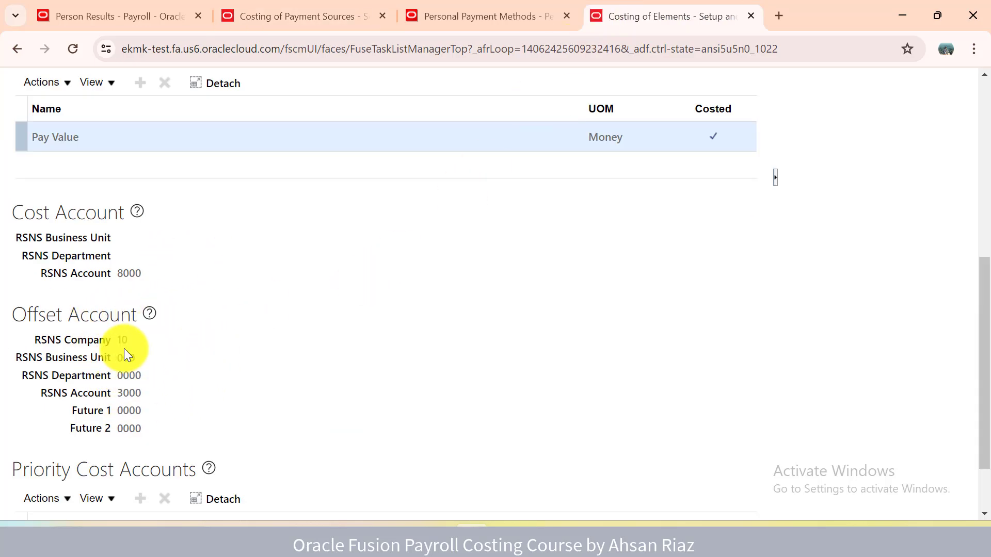
{"action": "left_click", "coordinate": [125, 24]}
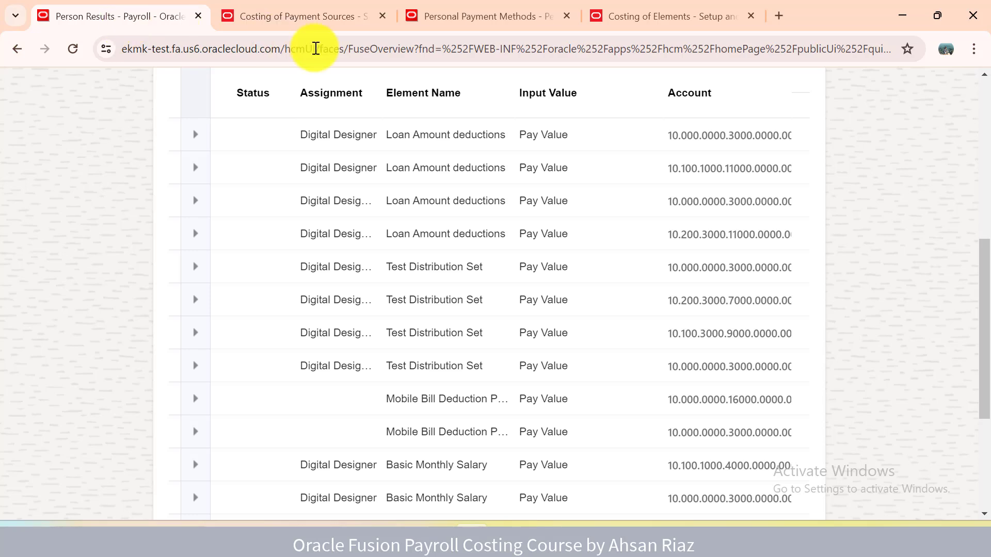
{"action": "mouse_move", "coordinate": [735, 137]}
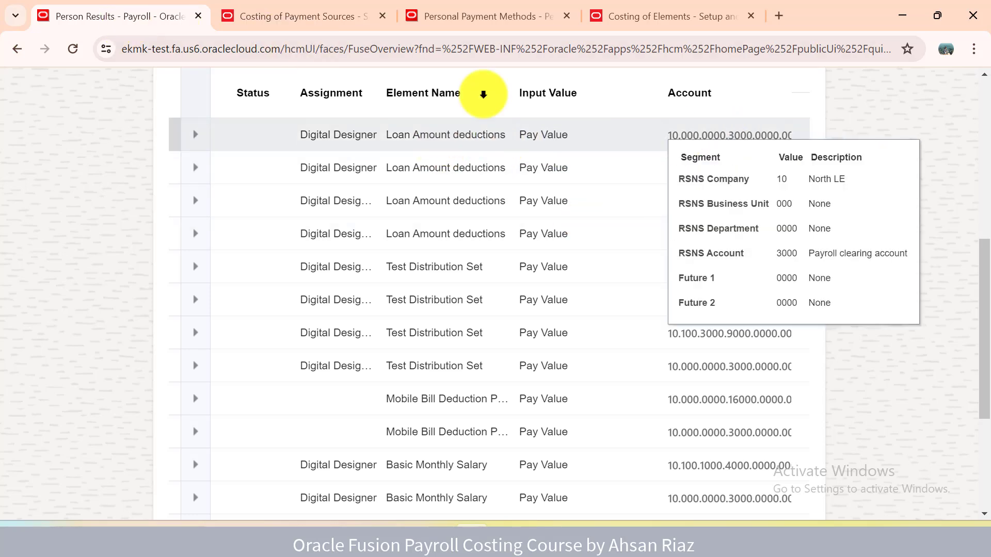
{"action": "left_click", "coordinate": [613, 18]}
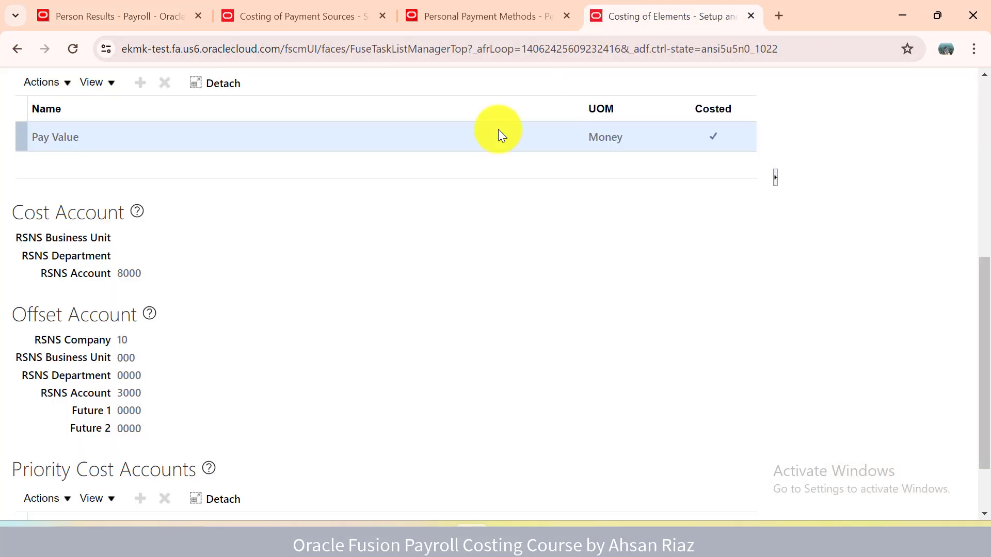
{"action": "left_click", "coordinate": [306, 15]}
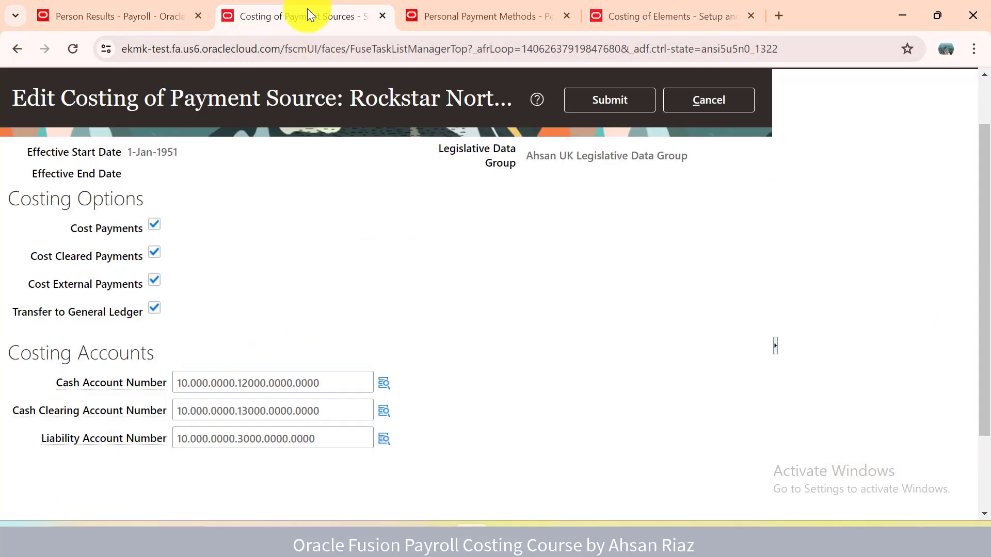
{"action": "left_click", "coordinate": [384, 439]}
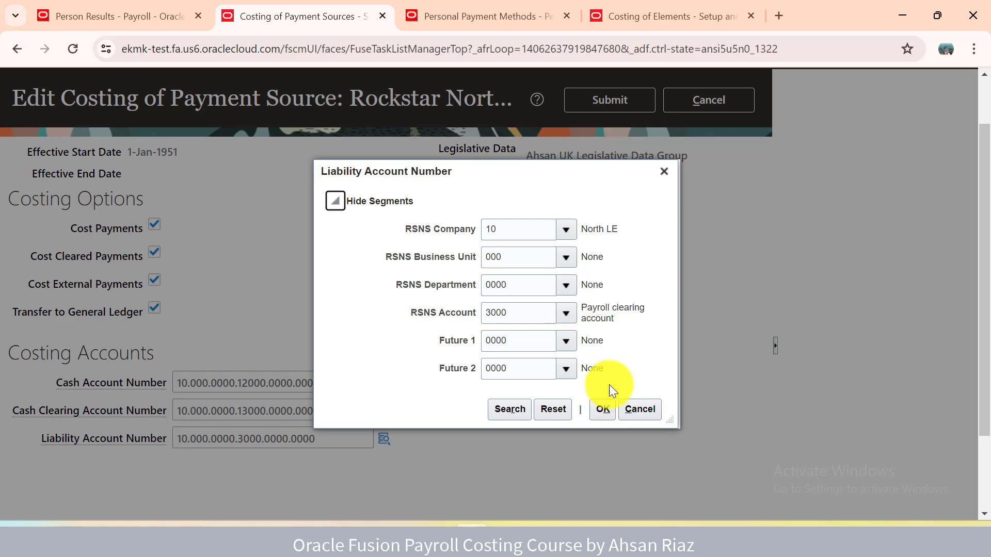
{"action": "left_click", "coordinate": [643, 417]}
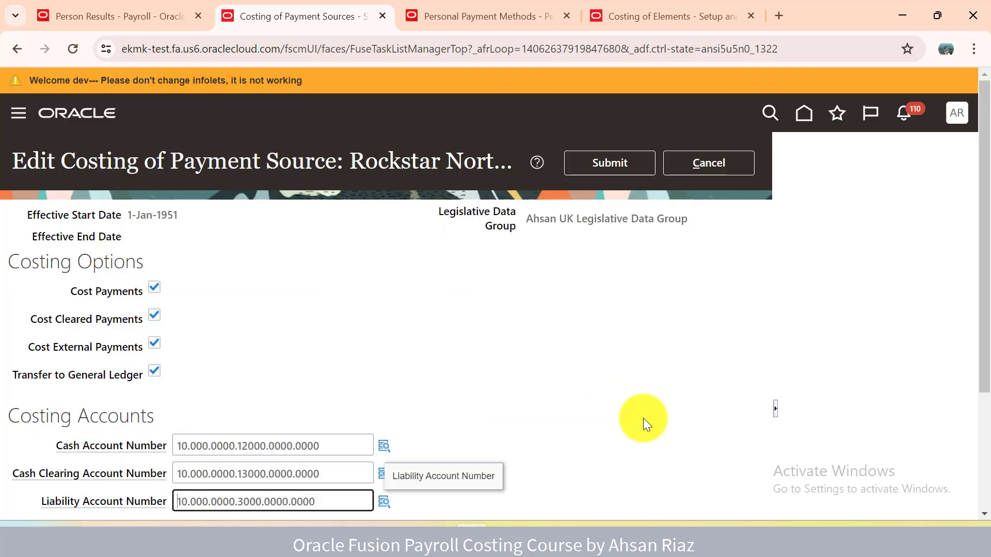
Step: Examine the segments of the payment source's cash account, including its RSNS Account, and accept them as they are
{"action": "left_click_drag", "start_coordinate": [979, 250], "coordinate": [977, 320]}
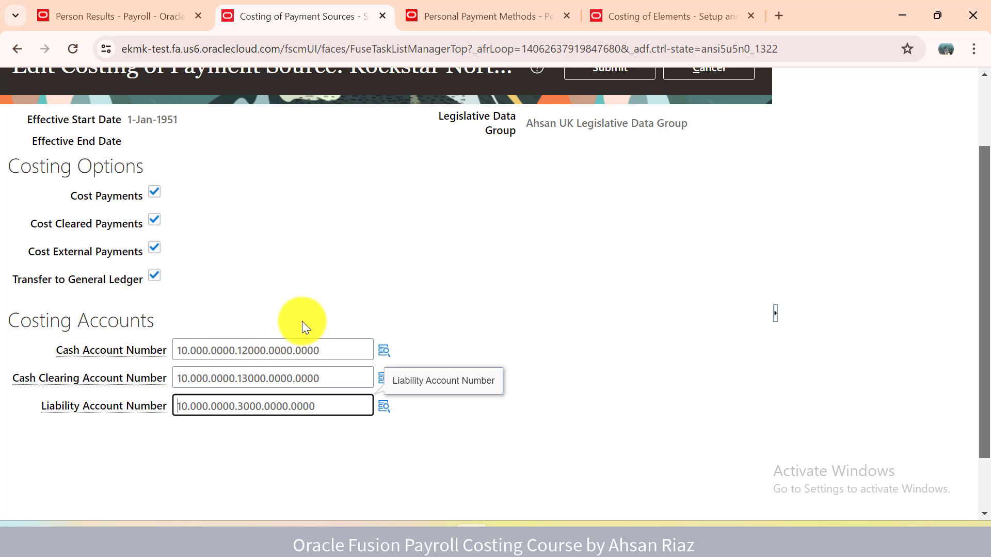
{"action": "left_click", "coordinate": [384, 355]}
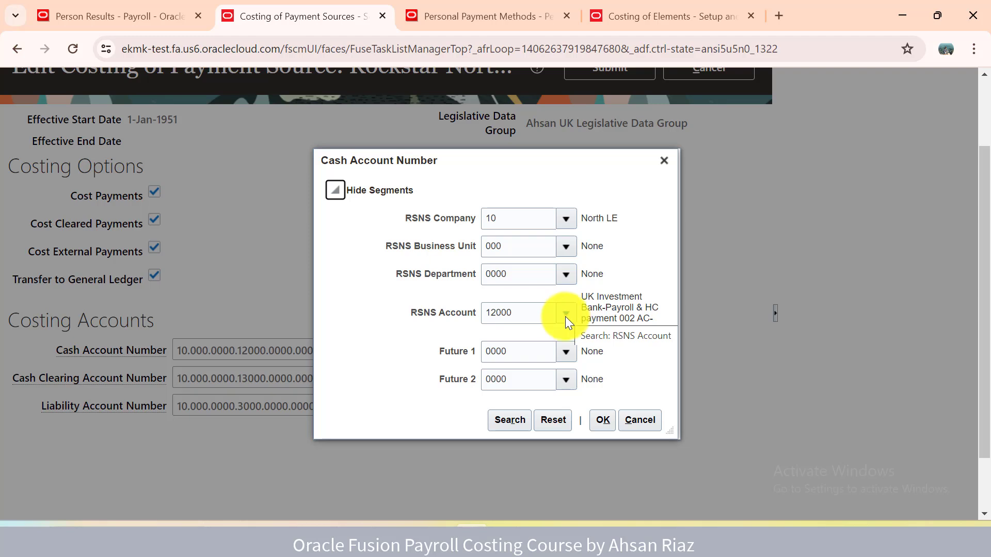
{"action": "double_click", "coordinate": [534, 319]}
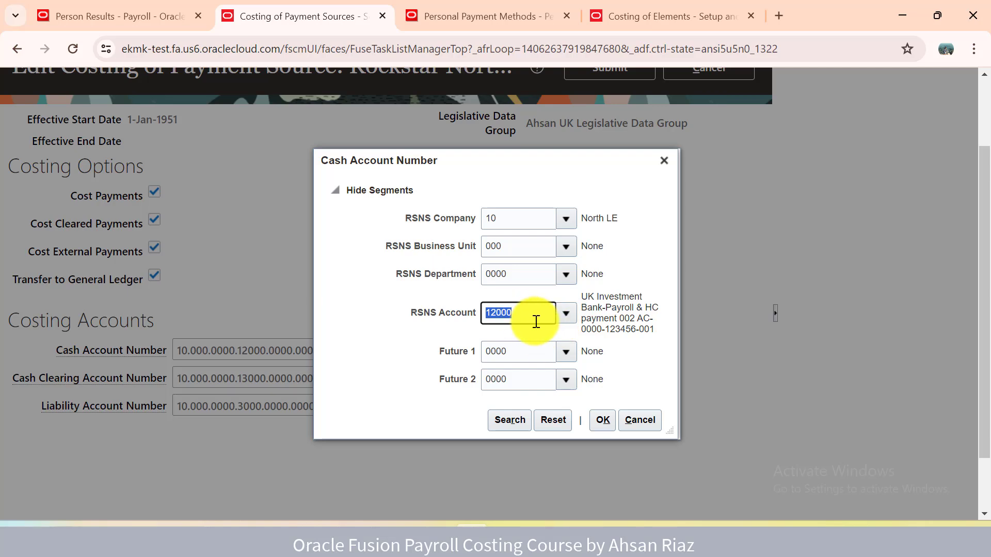
{"action": "left_click", "coordinate": [597, 416]}
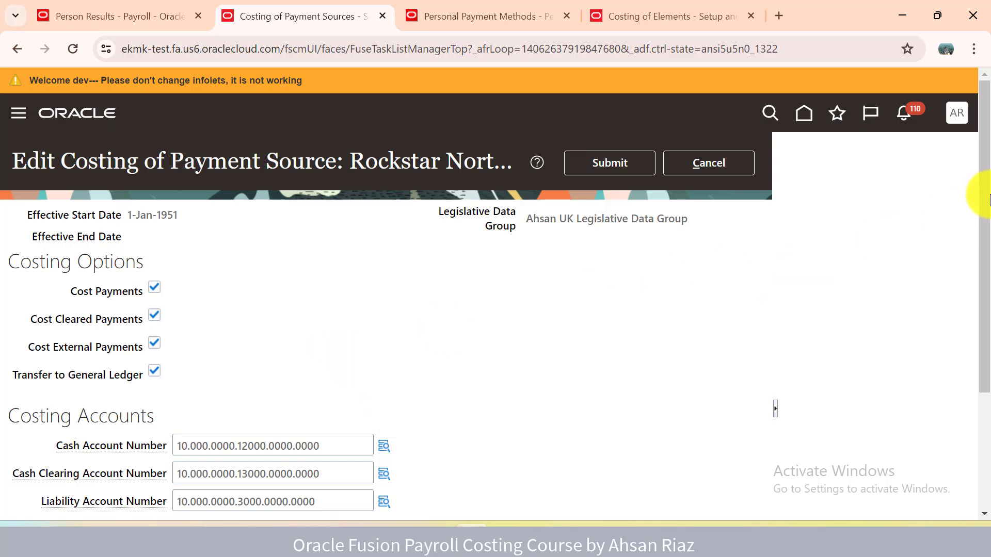
Step: Turn off Cost Cleared Payments for the payment source, submit the correction and acknowledge the confirmation
{"action": "left_click_drag", "start_coordinate": [985, 196], "coordinate": [985, 229]}
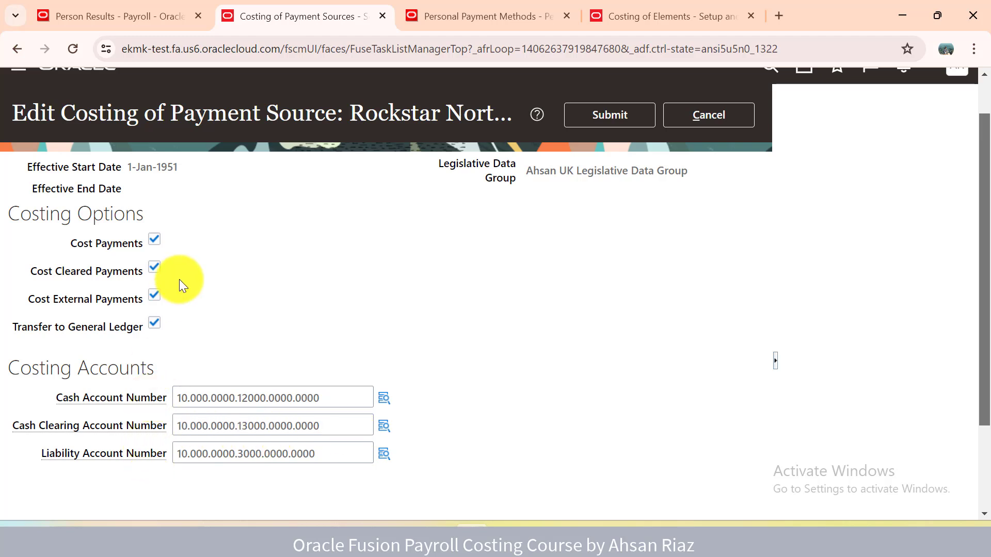
{"action": "left_click", "coordinate": [155, 270]}
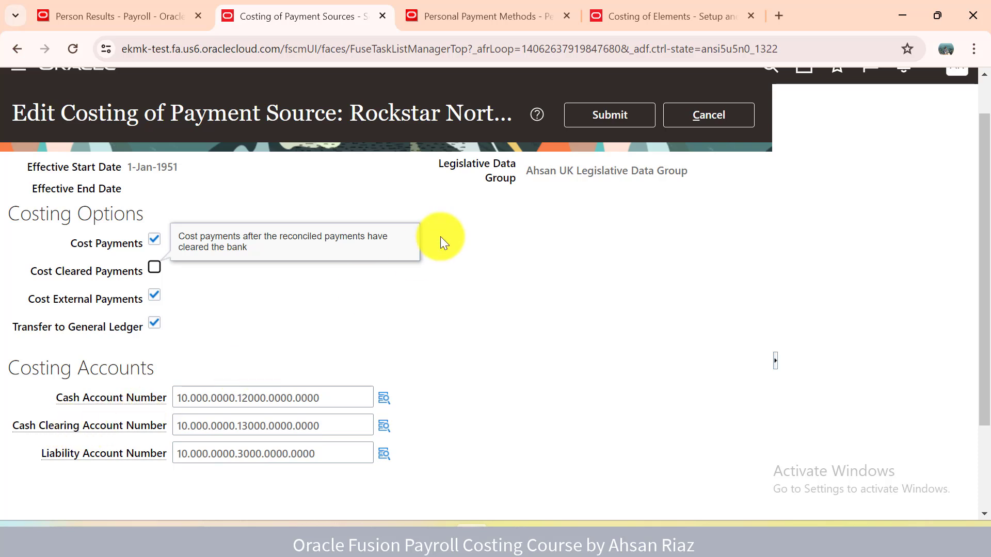
{"action": "left_click", "coordinate": [602, 119]}
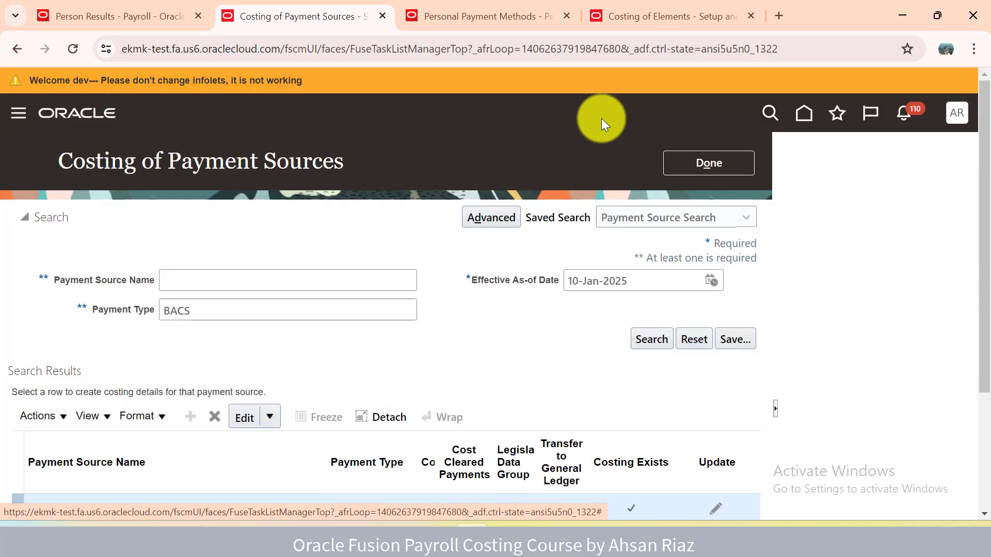
{"action": "left_click", "coordinate": [664, 207]}
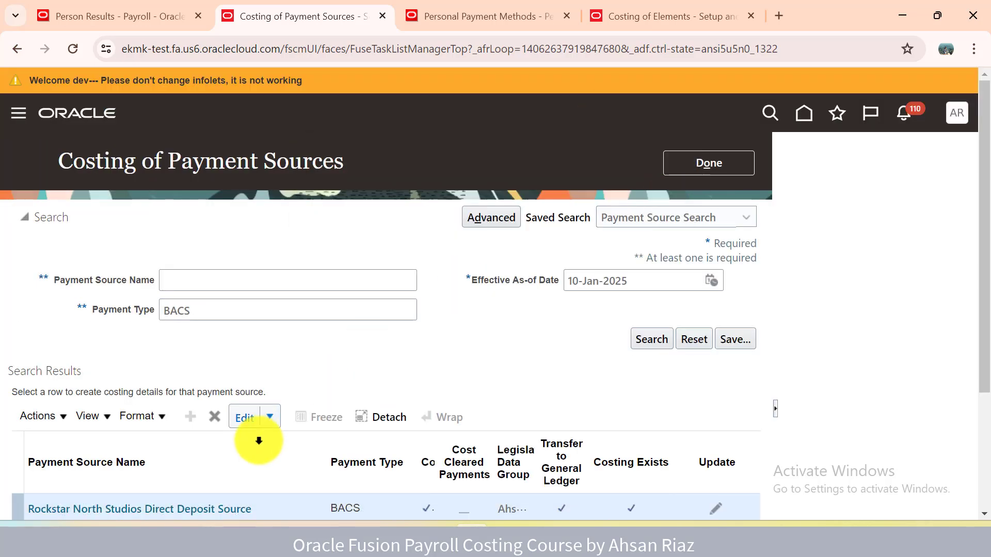
Step: Reopen the Rockstar North Studios Direct Deposit Source costing as a correction, clear the Cash Clearing Account Number and submit it
{"action": "left_click", "coordinate": [210, 511]}
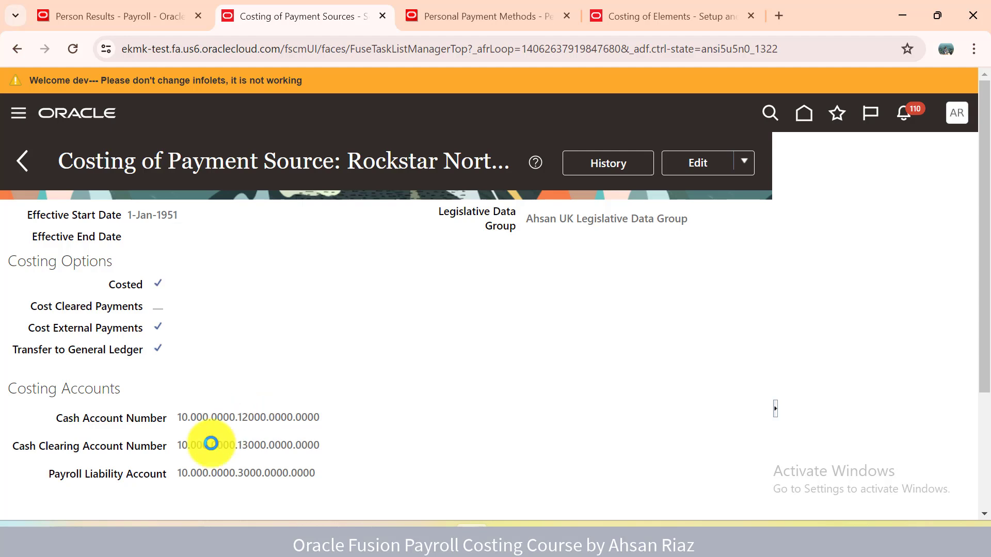
{"action": "left_click", "coordinate": [745, 162]}
{"action": "left_click", "coordinate": [705, 213]}
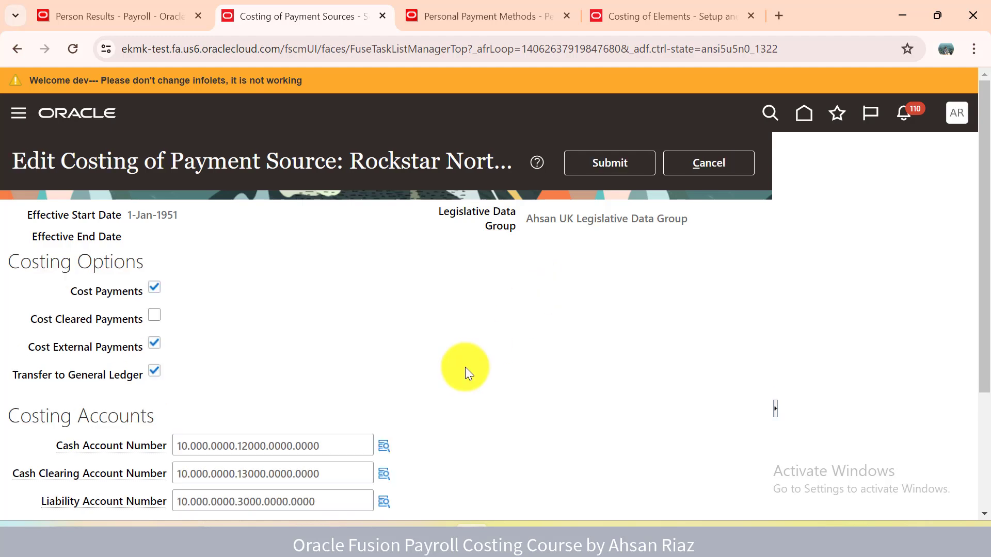
{"action": "double_click", "coordinate": [337, 475]}
{"action": "key", "text": "BackSpace"}
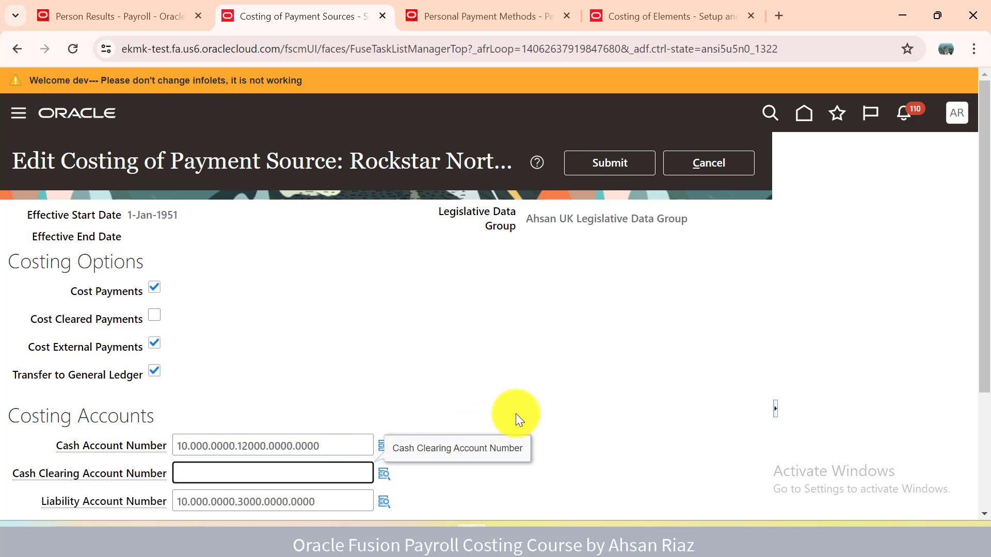
{"action": "key", "text": "shift+Tab"}
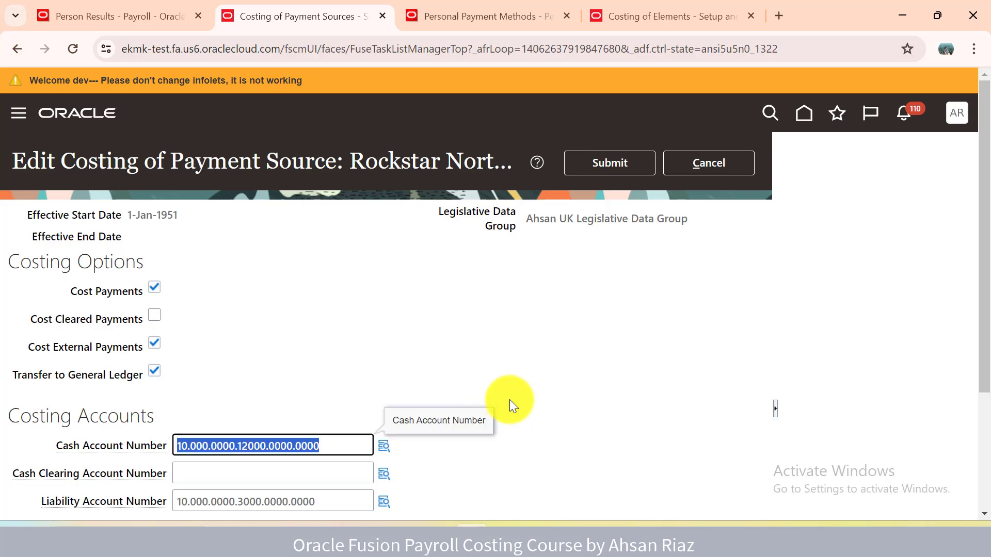
{"action": "left_click", "coordinate": [549, 388]}
{"action": "left_click", "coordinate": [628, 164]}
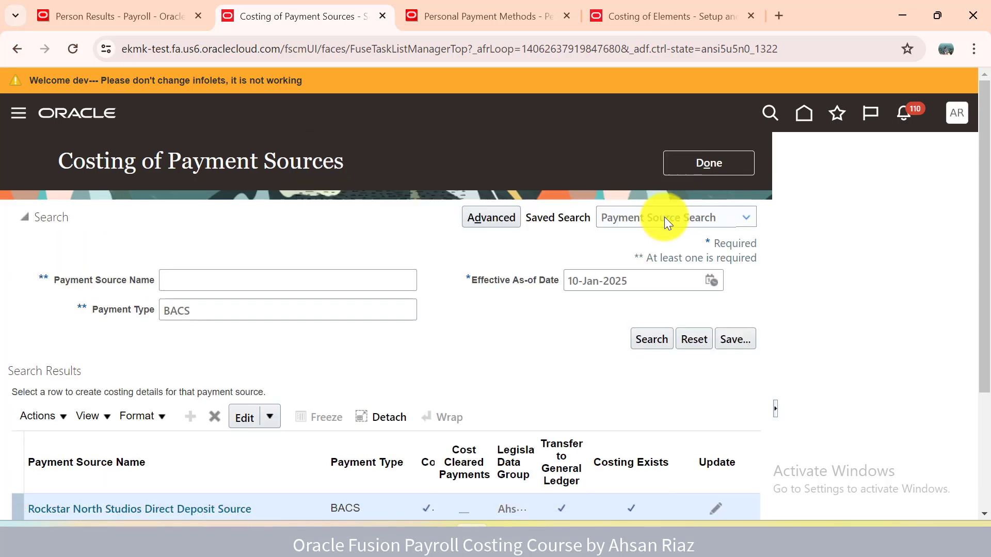
{"action": "left_click", "coordinate": [664, 208]}
Step: Open the Rockstar North Studios Direct Deposit Source costing again to review its saved costing options and accounts
{"action": "scroll", "coordinate": [989, 170], "scroll_direction": "down", "scroll_amount": 2}
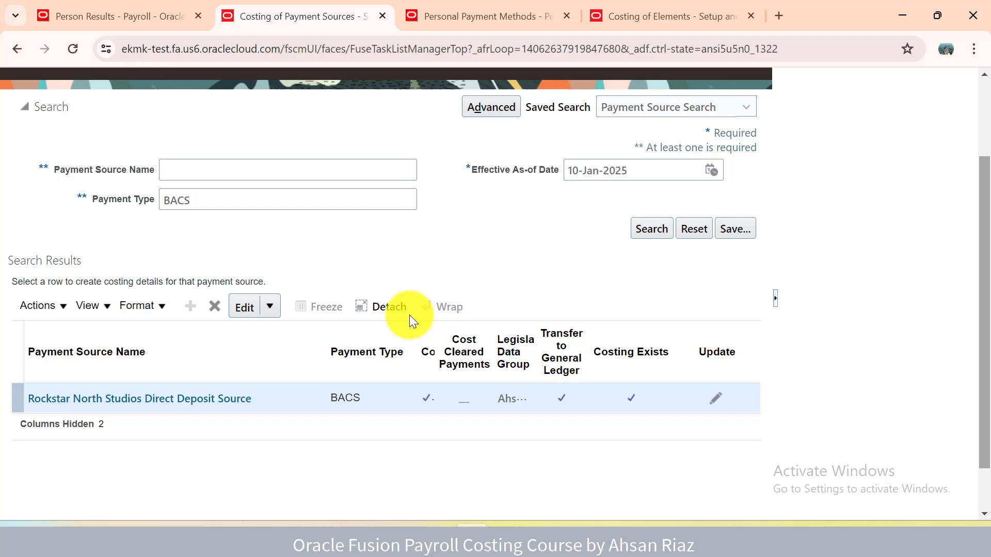
{"action": "left_click", "coordinate": [162, 408]}
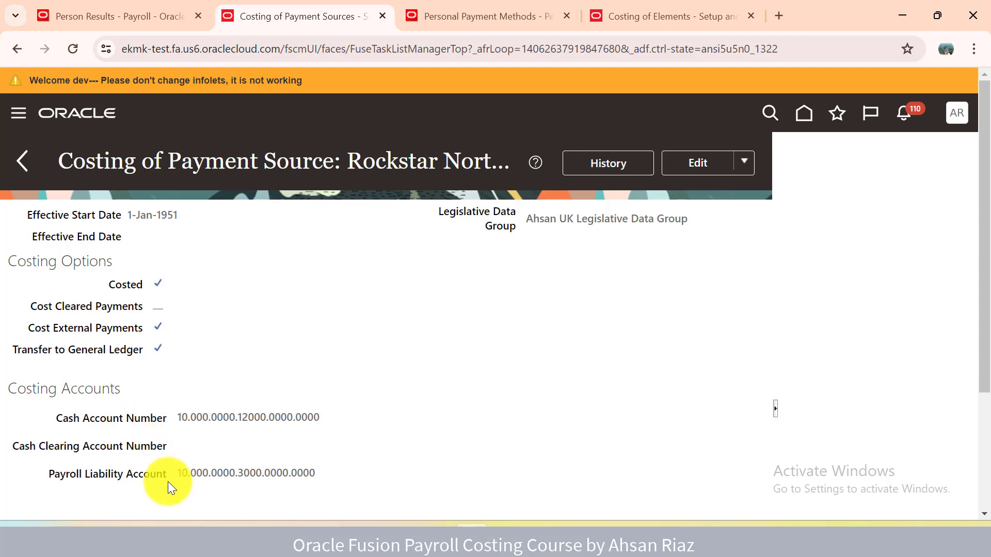
{"action": "mouse_move", "coordinate": [209, 463]}
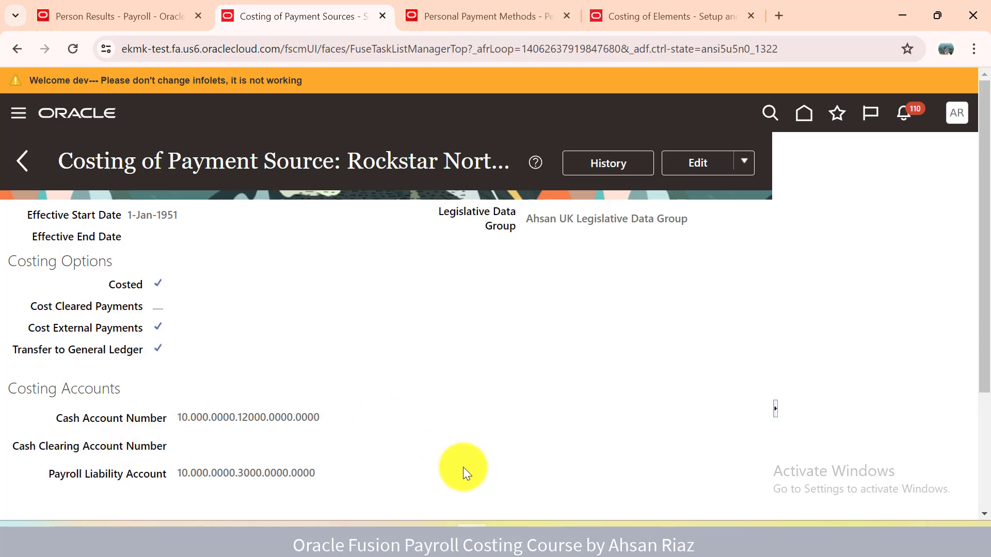
Step: Switch to the Data.xlsx workbook in Excel and show the Costing of Payment sheet to review both reconciliation flows
{"action": "left_click", "coordinate": [505, 527]}
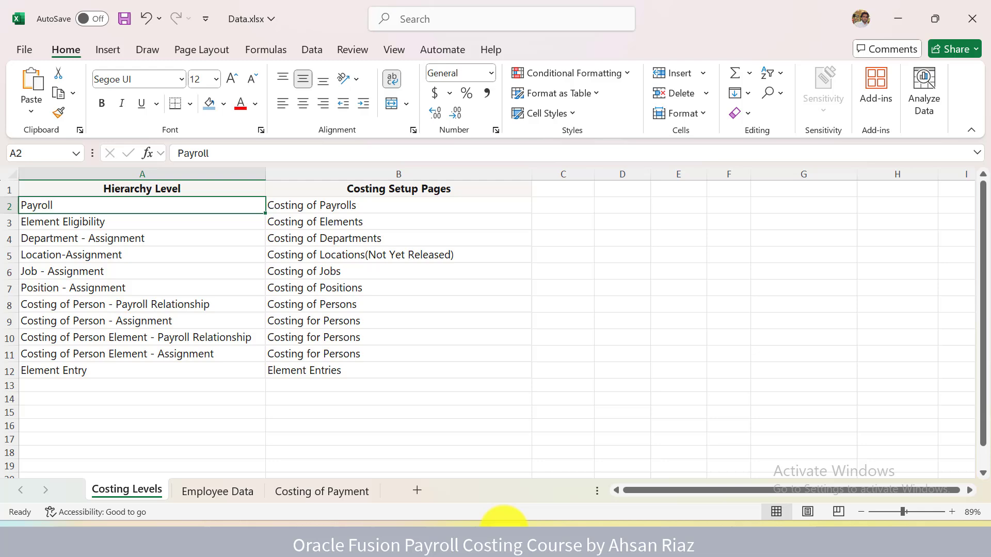
{"action": "left_click", "coordinate": [343, 491]}
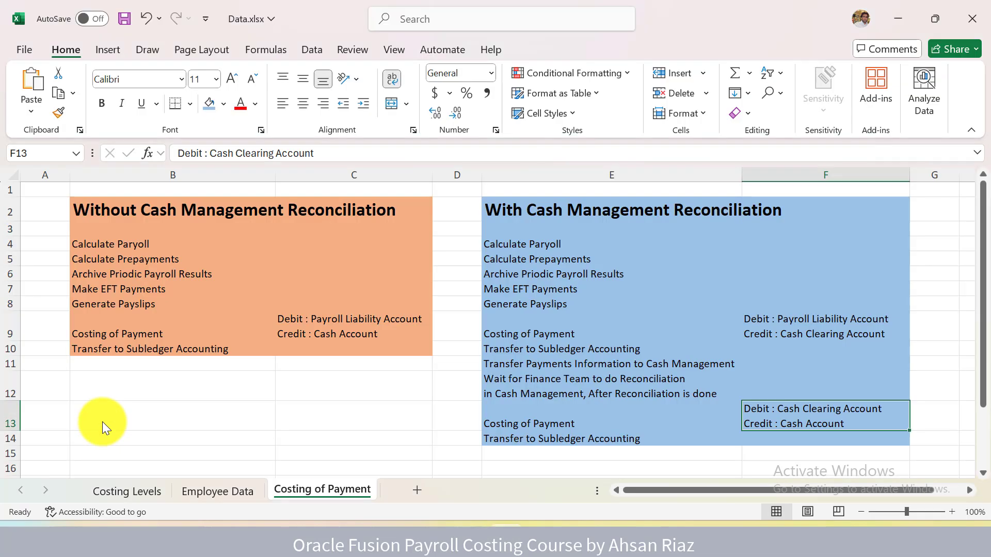
Step: Compare the Costing of Payment sheet's flow without reconciliation against the saved payment source costing in the browser
{"action": "left_click", "coordinate": [101, 425]}
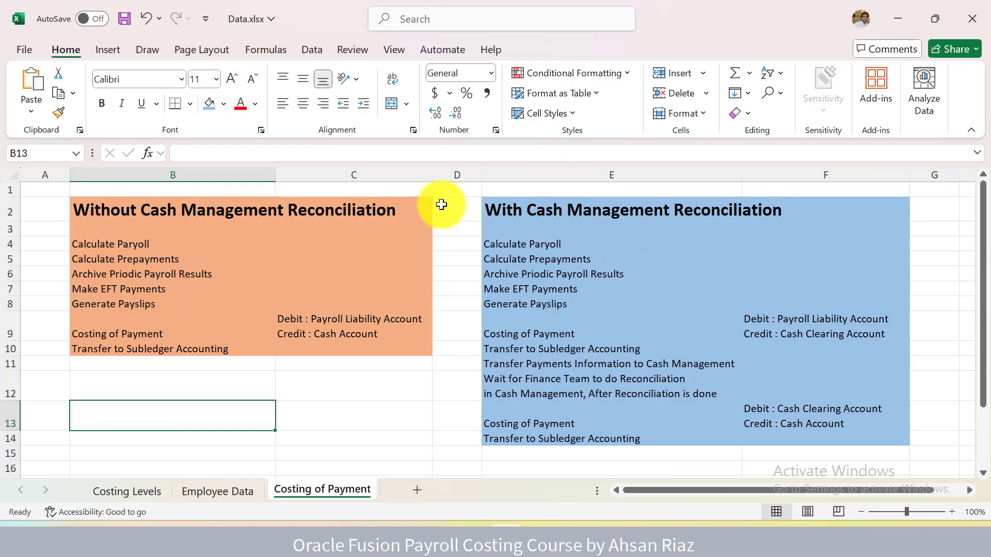
{"action": "key", "text": "alt+Tab"}
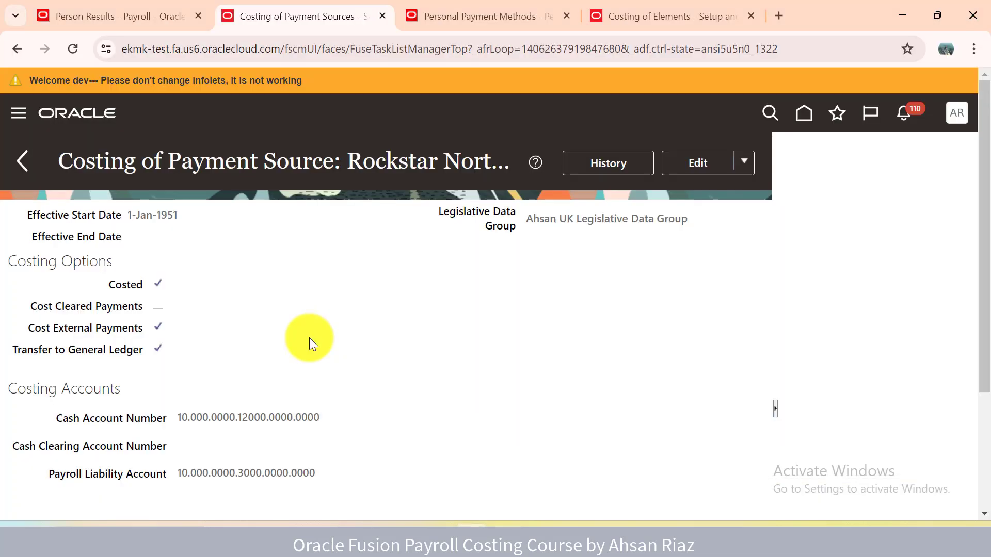
{"action": "key", "text": "alt+Tab"}
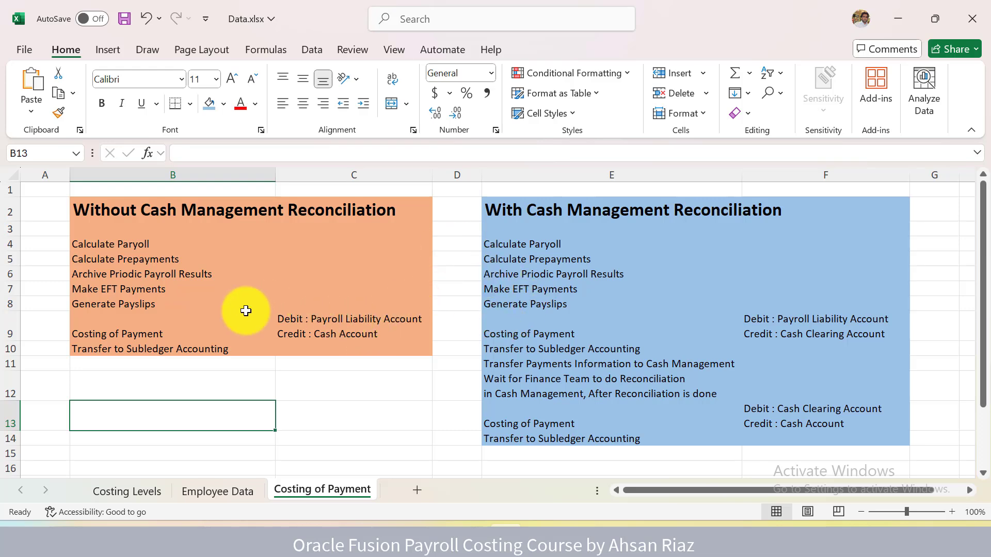
{"action": "left_click", "coordinate": [204, 313]}
{"action": "key", "text": "alt+Tab"}
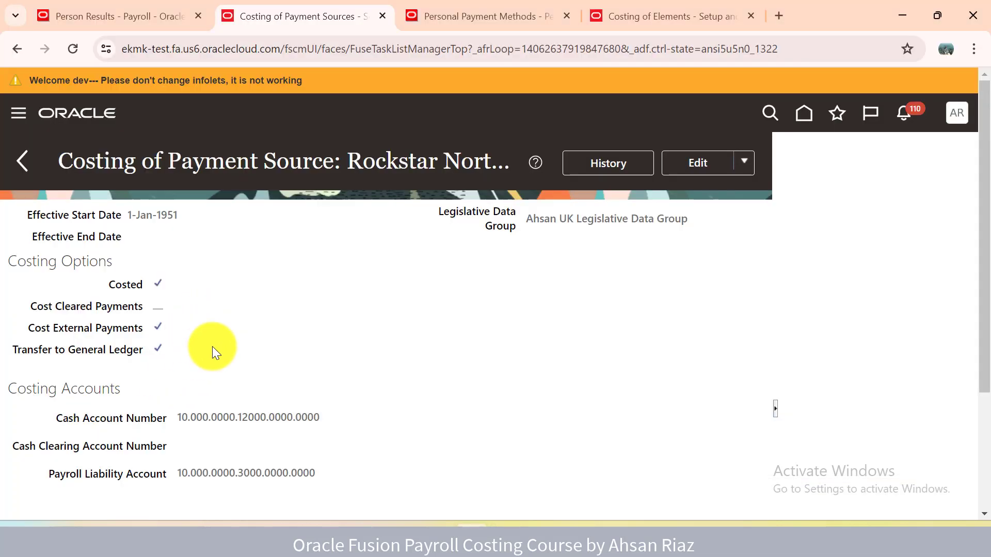
{"action": "key", "text": "alt+Tab"}
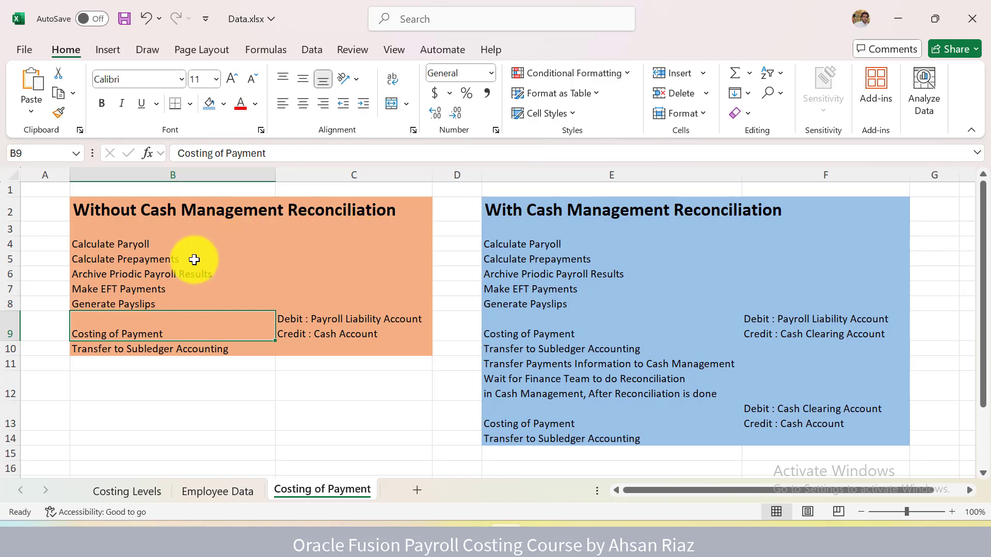
Step: Review the process sequence without Cash Management reconciliation, from payroll calculation through Costing of Payment
{"action": "left_click", "coordinate": [190, 243]}
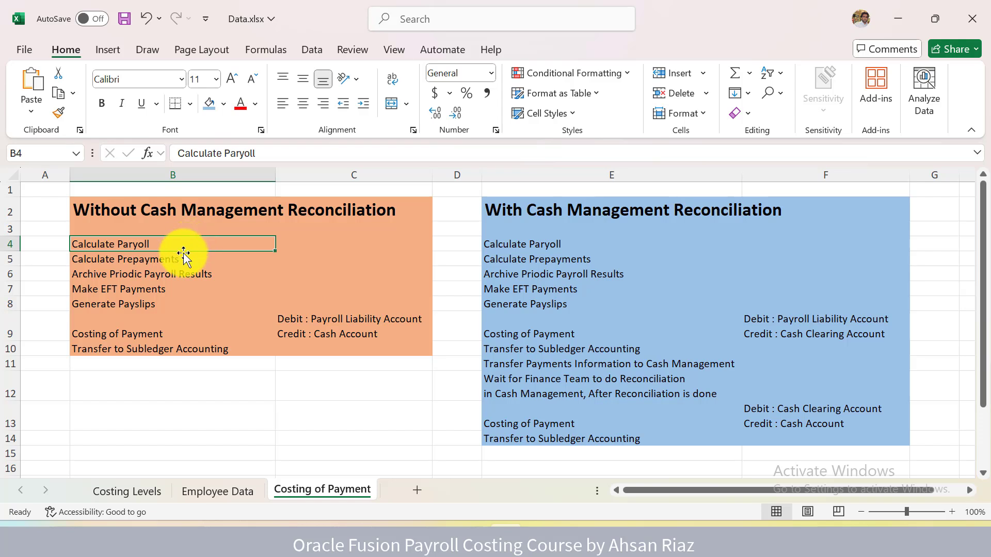
{"action": "left_click", "coordinate": [160, 290], "text": "ctrl"}
{"action": "left_click", "coordinate": [160, 267]}
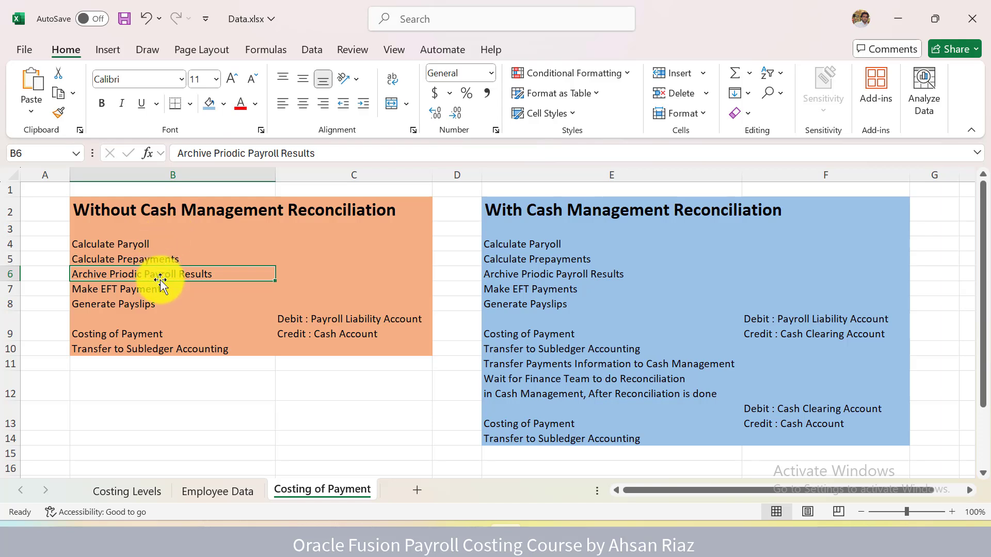
{"action": "left_click", "coordinate": [155, 290]}
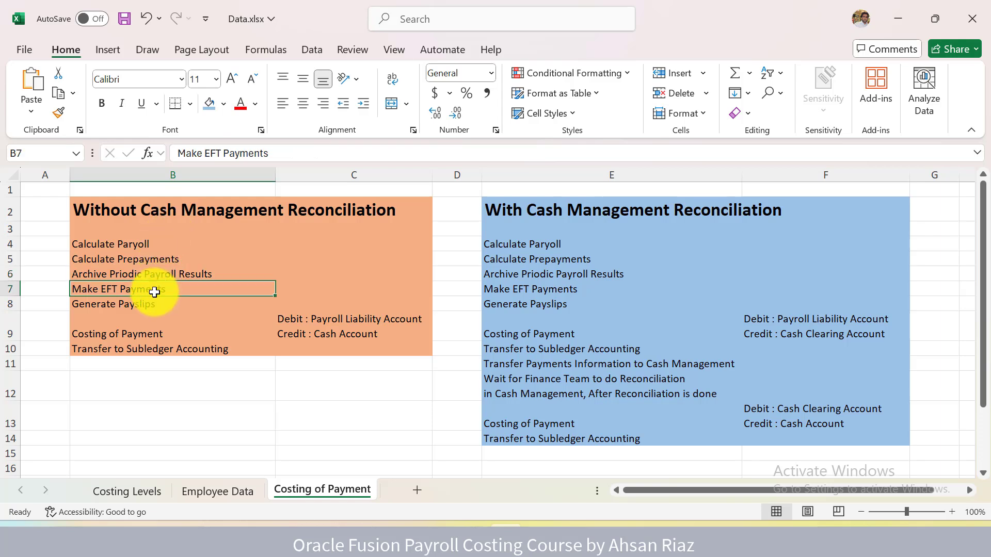
{"action": "left_click", "coordinate": [150, 304]}
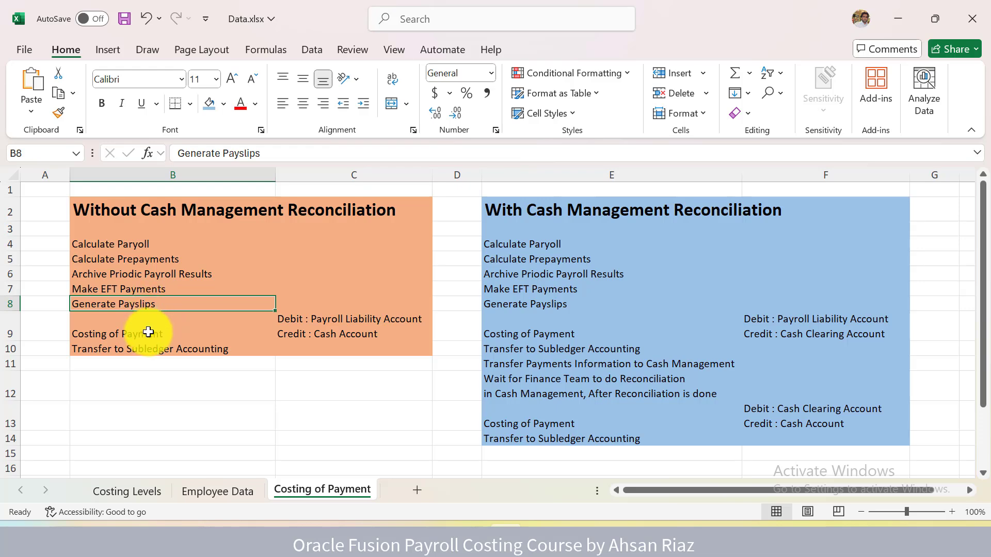
{"action": "left_click", "coordinate": [148, 332]}
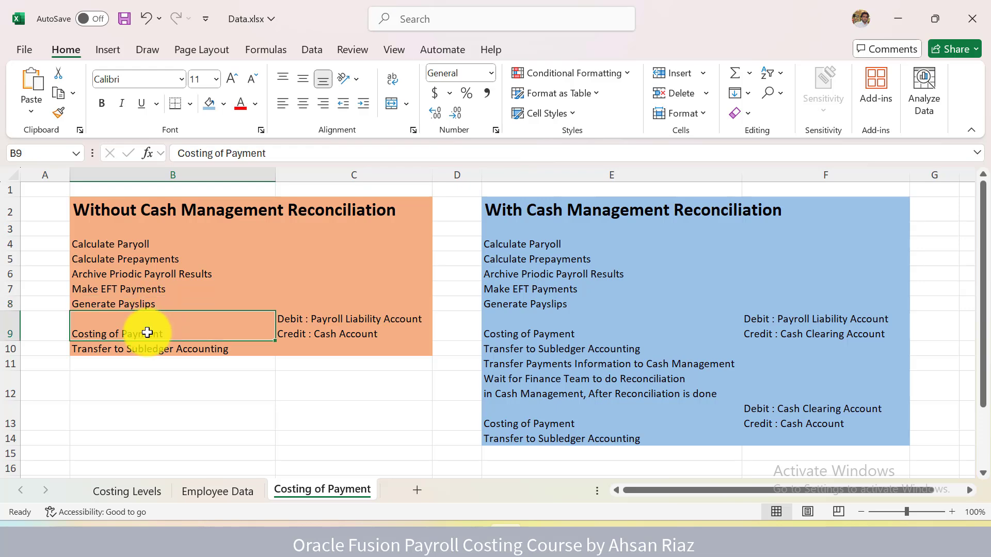
{"action": "left_click", "coordinate": [183, 248]}
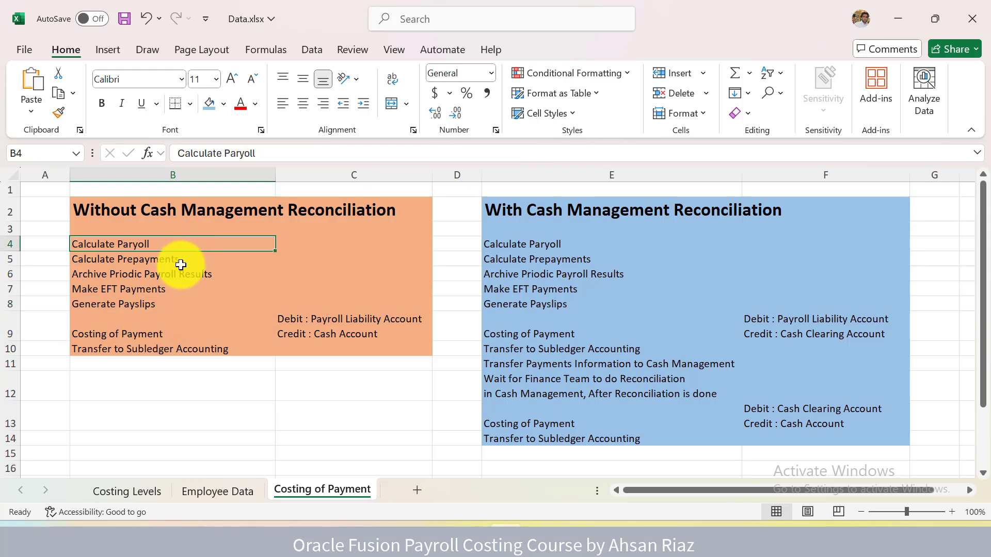
Step: Switch to the browser and duplicate the Costing of Elements tab
{"action": "key", "text": "alt+Tab"}
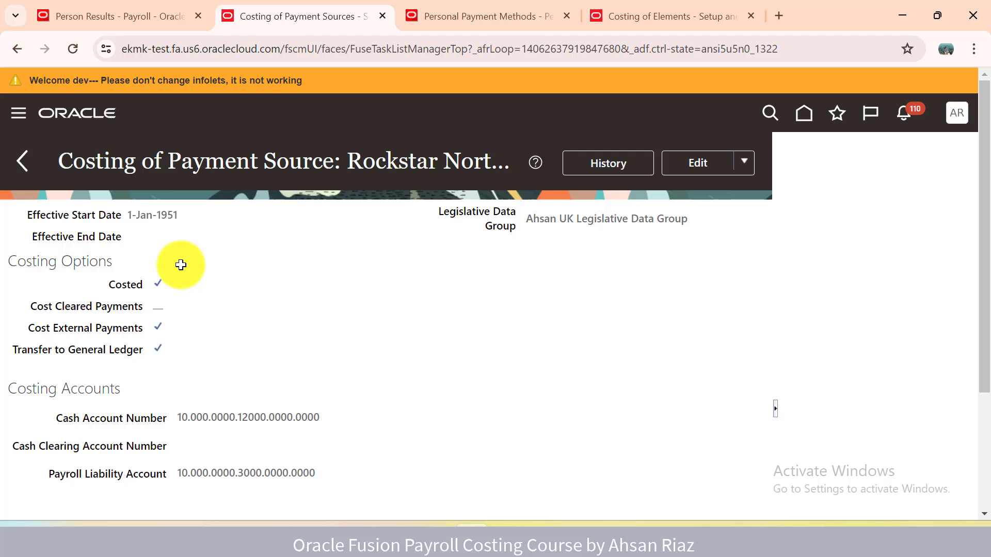
{"action": "right_click", "coordinate": [705, 11]}
{"action": "left_click", "coordinate": [771, 150]}
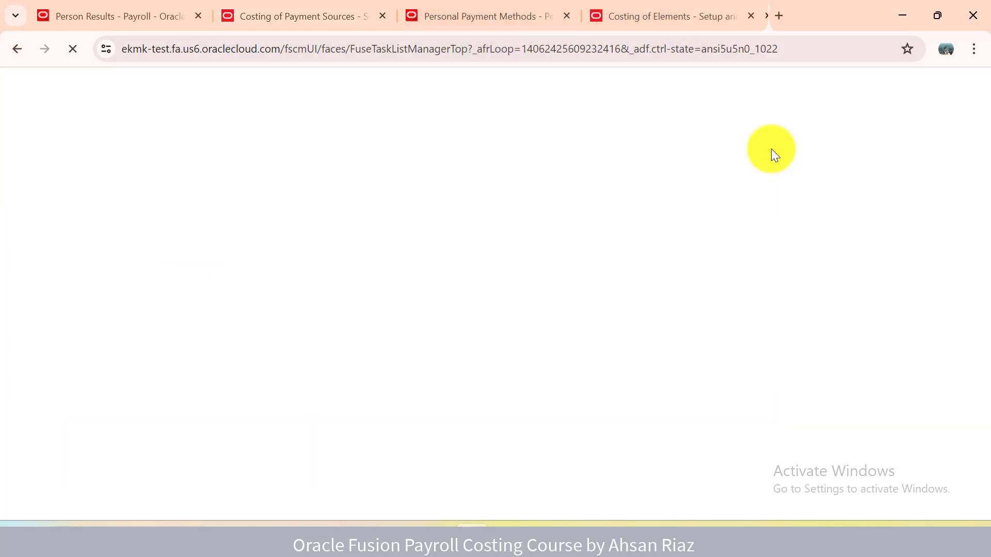
Step: Check the employee's QuickPay costing results and return to the Person Results listing
{"action": "left_click", "coordinate": [120, 14]}
{"action": "left_click", "coordinate": [979, 181]}
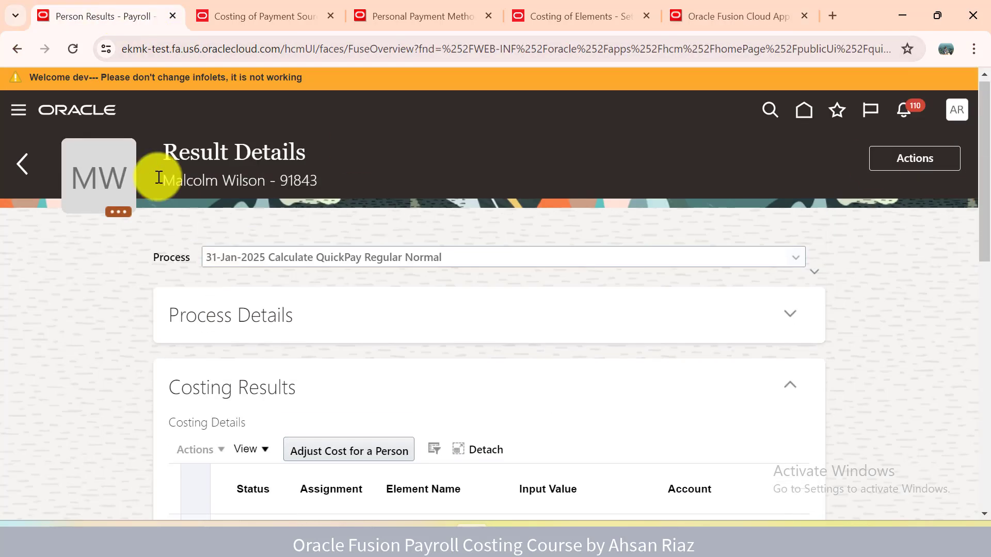
{"action": "scroll", "coordinate": [15, 171], "scroll_direction": "down", "scroll_amount": 7}
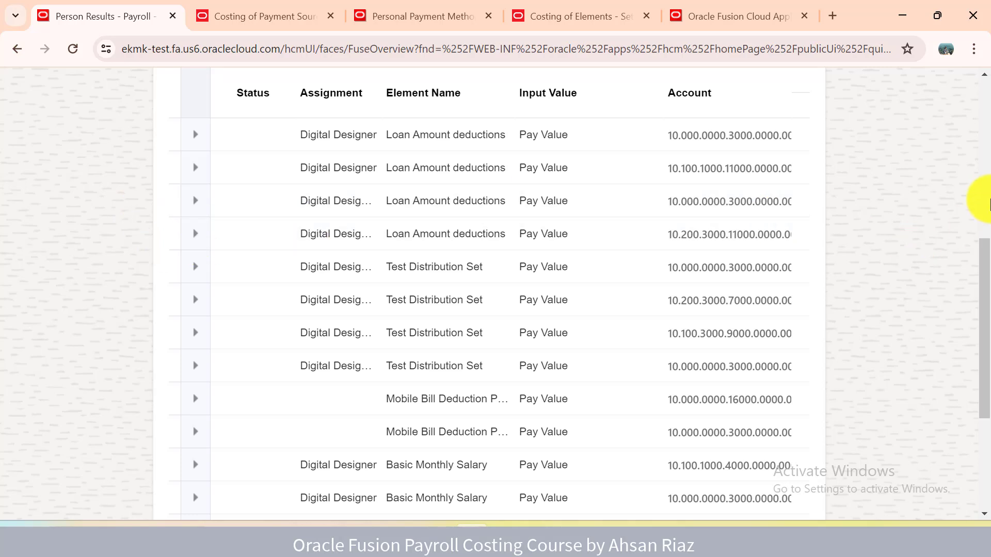
{"action": "left_click", "coordinate": [988, 196]}
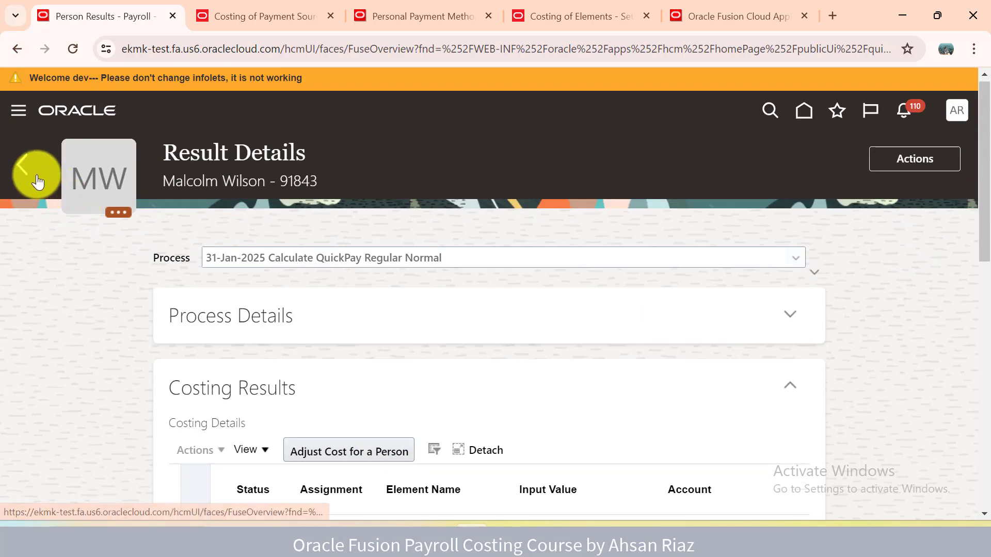
{"action": "left_click", "coordinate": [38, 182]}
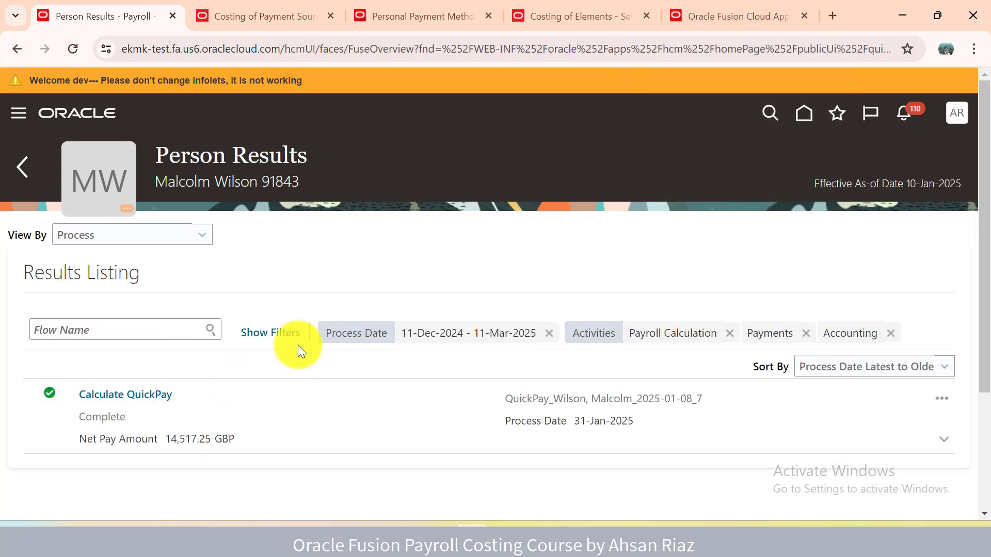
Step: Open the Payroll work area under My Client Groups in the duplicated browser tab
{"action": "left_click", "coordinate": [697, 25]}
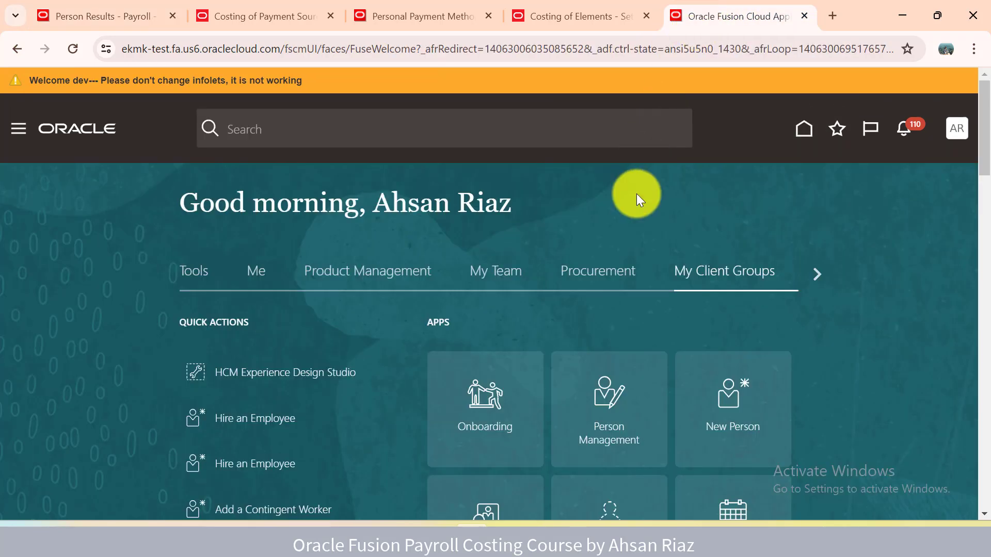
{"action": "scroll", "coordinate": [984, 126], "scroll_direction": "down", "scroll_amount": 3}
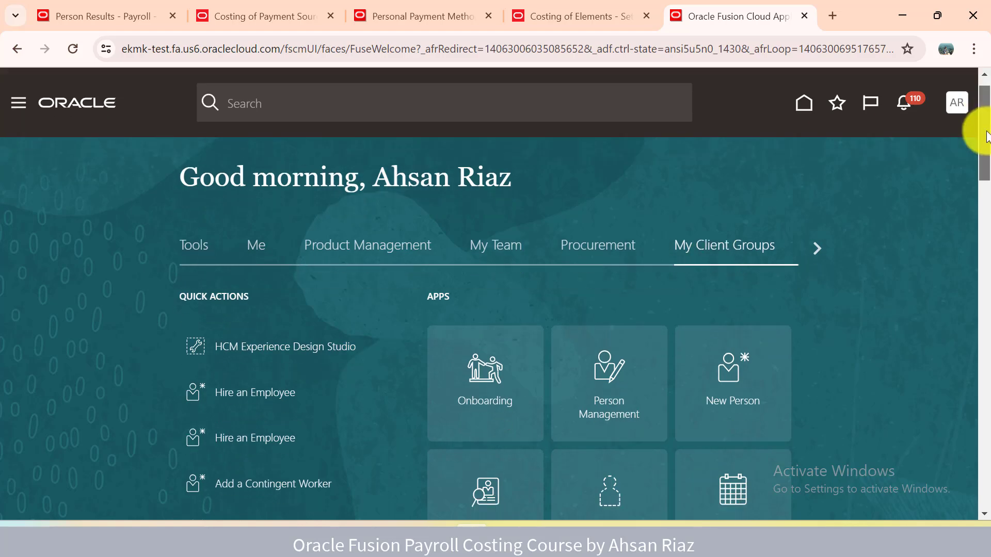
{"action": "left_click_drag", "start_coordinate": [987, 186], "coordinate": [987, 273]}
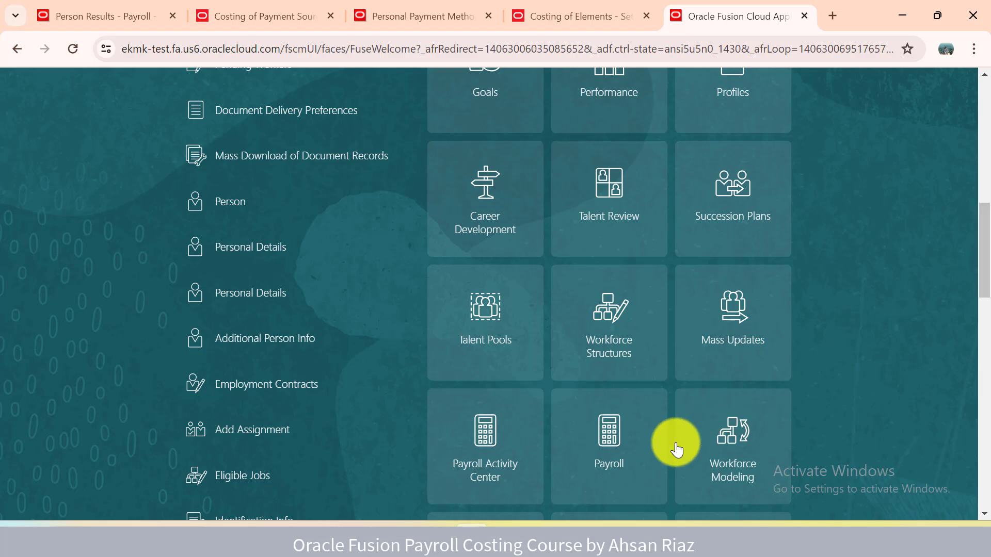
{"action": "left_click", "coordinate": [623, 473]}
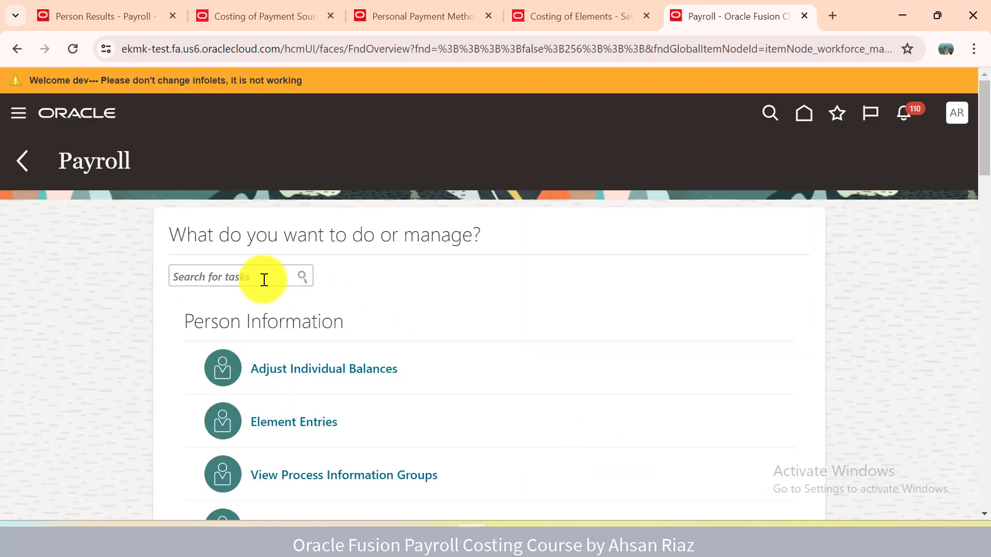
Step: Search the Payroll tasks for "flow" and open the flow submission task
{"action": "left_click", "coordinate": [251, 272]}
{"action": "type", "text": "flow"}
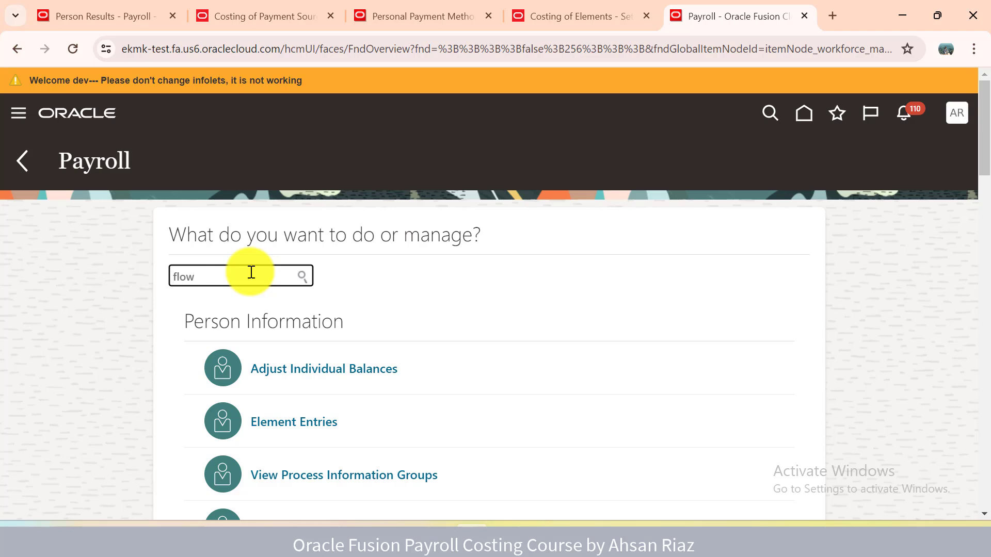
{"action": "left_click", "coordinate": [302, 372]}
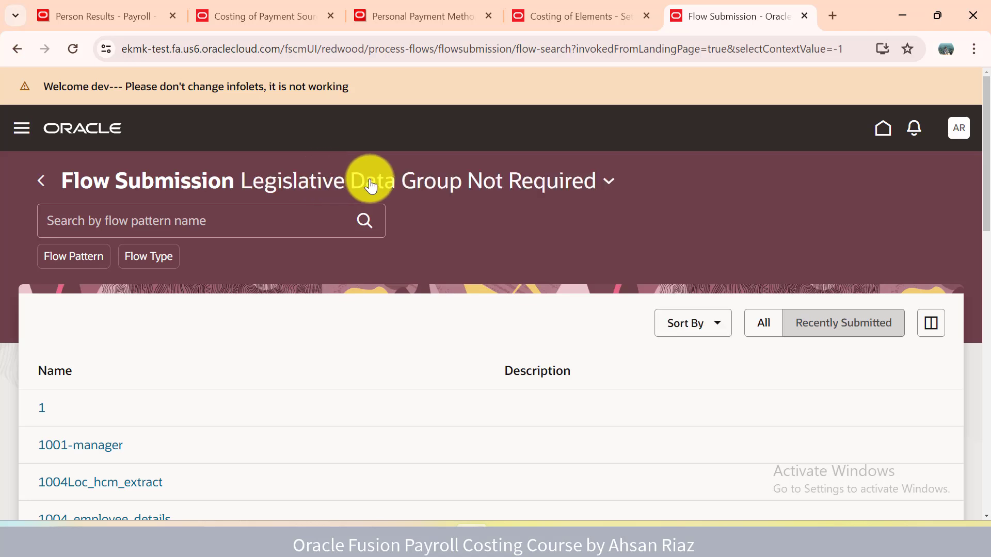
Step: Set Flow Submission to the same UK legislative data group that the payment source costing uses
{"action": "left_click", "coordinate": [371, 186]}
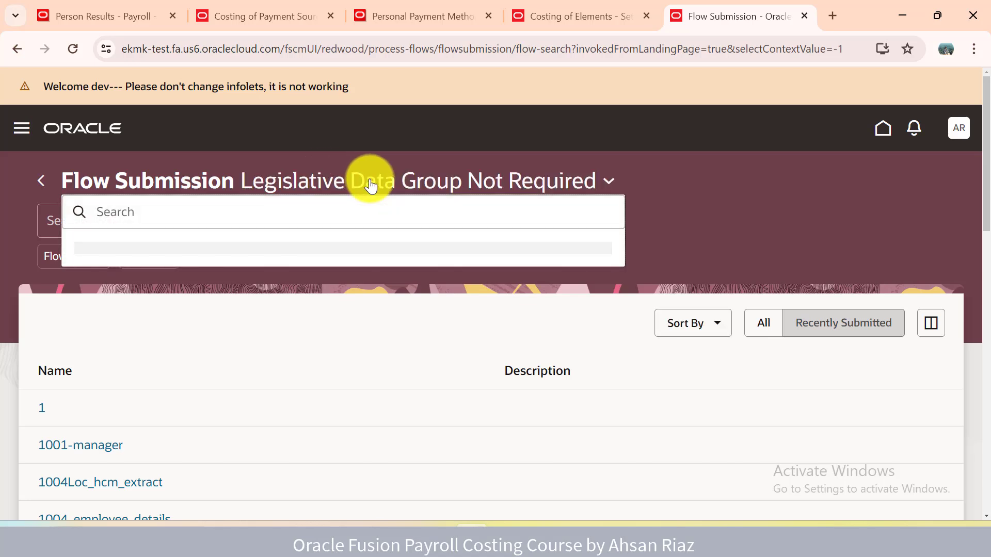
{"action": "type", "text": "ahsan"}
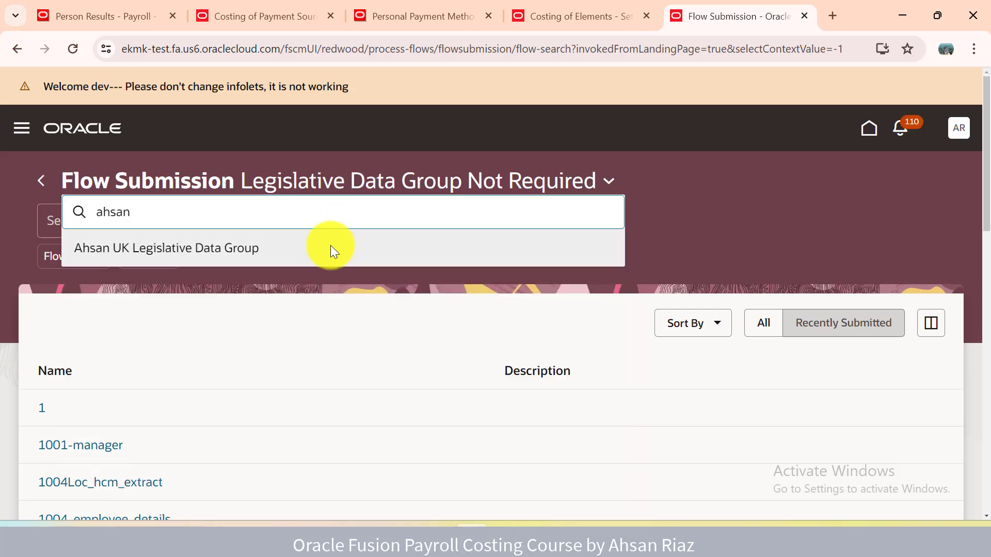
{"action": "left_click", "coordinate": [331, 248]}
Step: Search the flow patterns for "prepayment" and open Calculate Prepayments for submission
{"action": "left_click", "coordinate": [175, 223]}
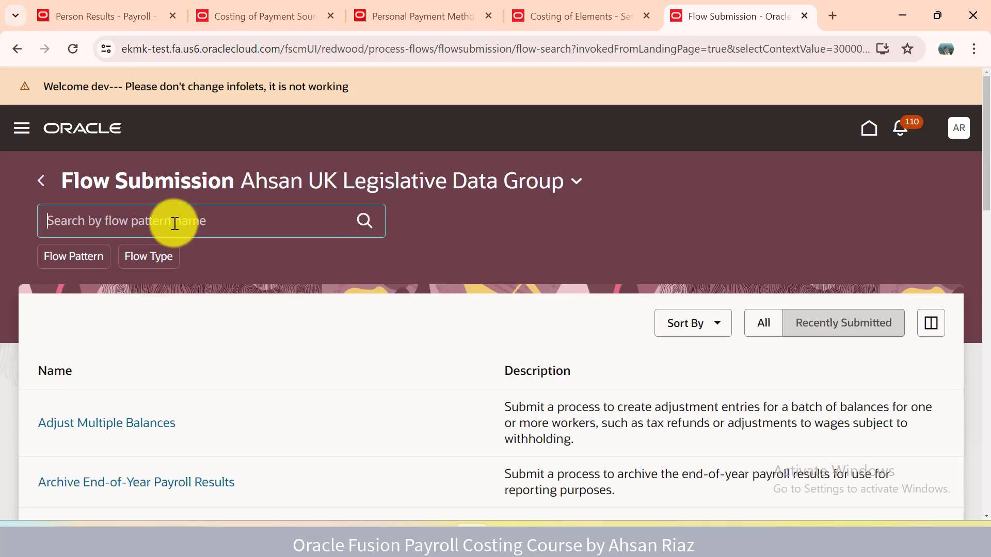
{"action": "type", "text": "prepa"}
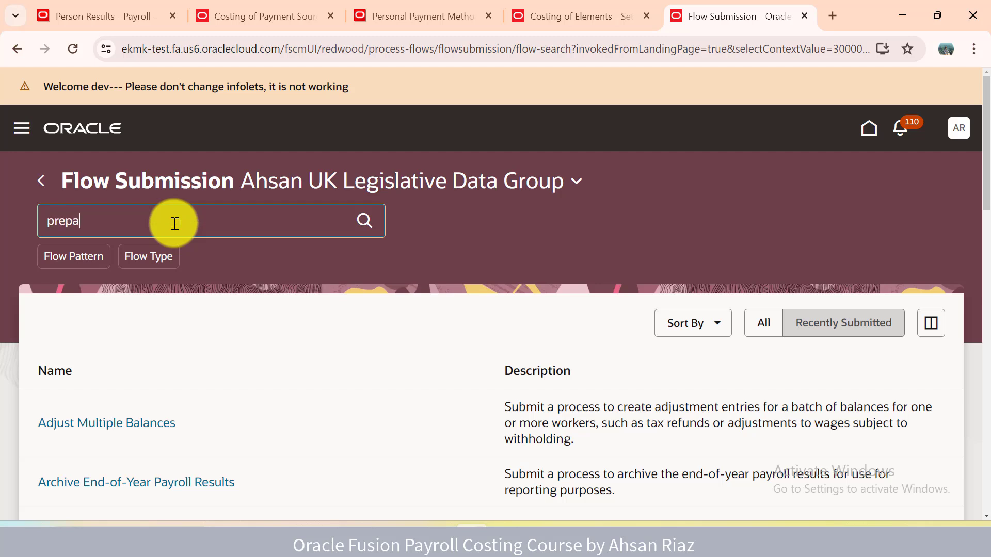
{"action": "type", "text": "yment"}
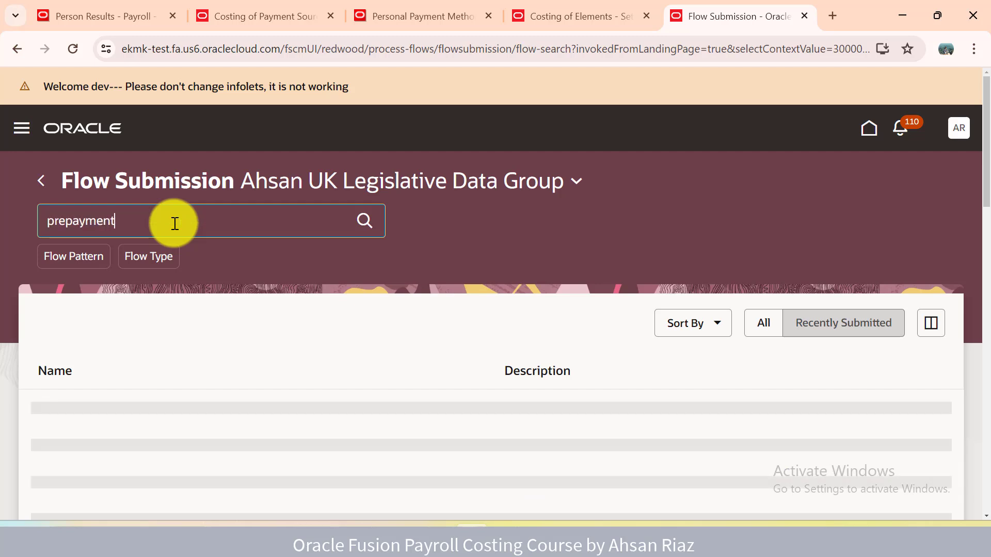
{"action": "left_click", "coordinate": [138, 418]}
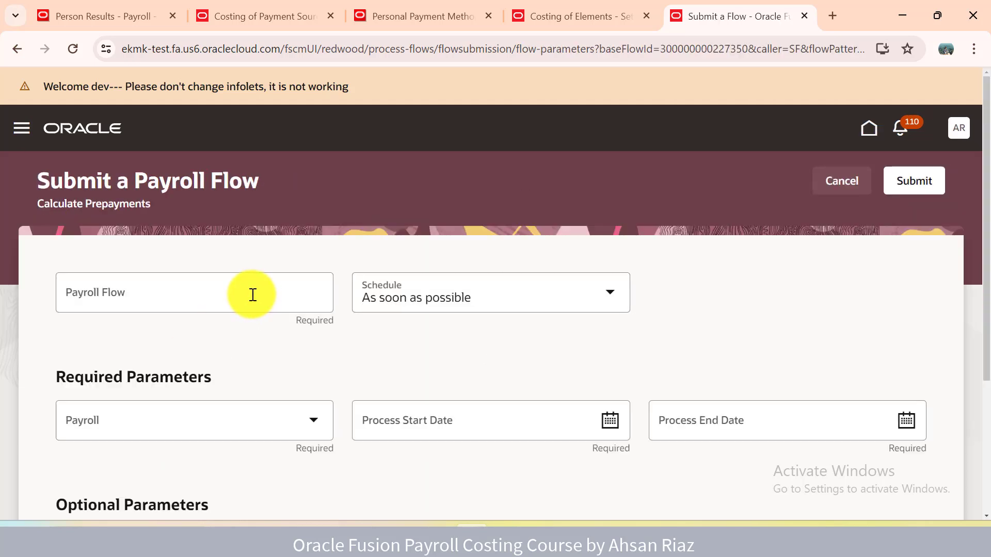
Step: Name the Calculate Prepayments flow XX_PREPAY_JAN_25 and set its payroll to RSNS Monthly Payroll
{"action": "left_click", "coordinate": [253, 295]}
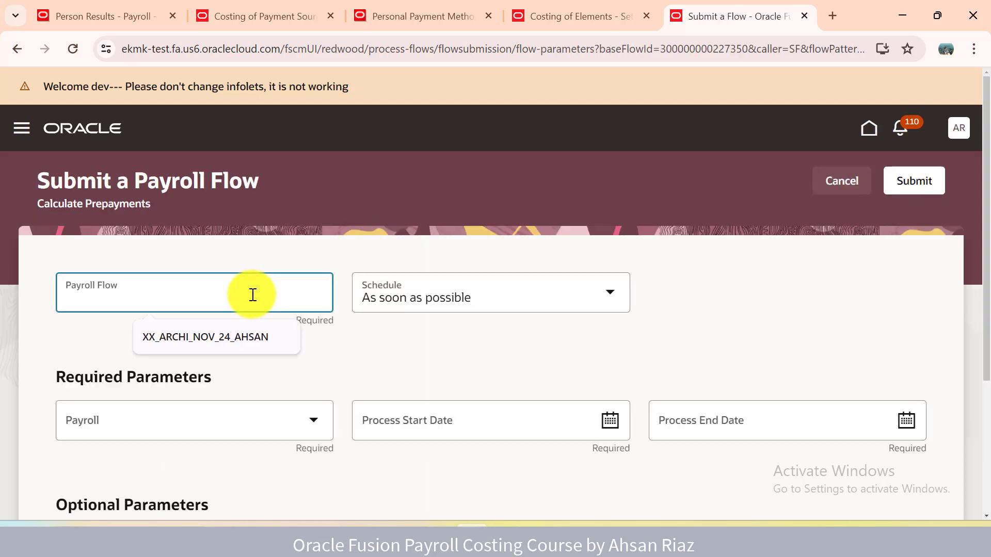
{"action": "type", "text": "XX_P"}
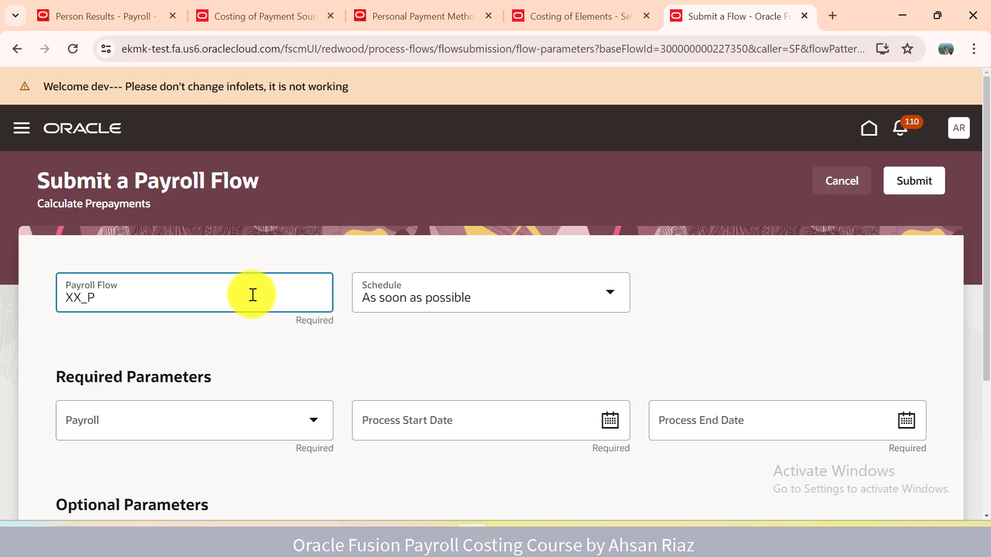
{"action": "type", "text": "REPAY_JAN_25"}
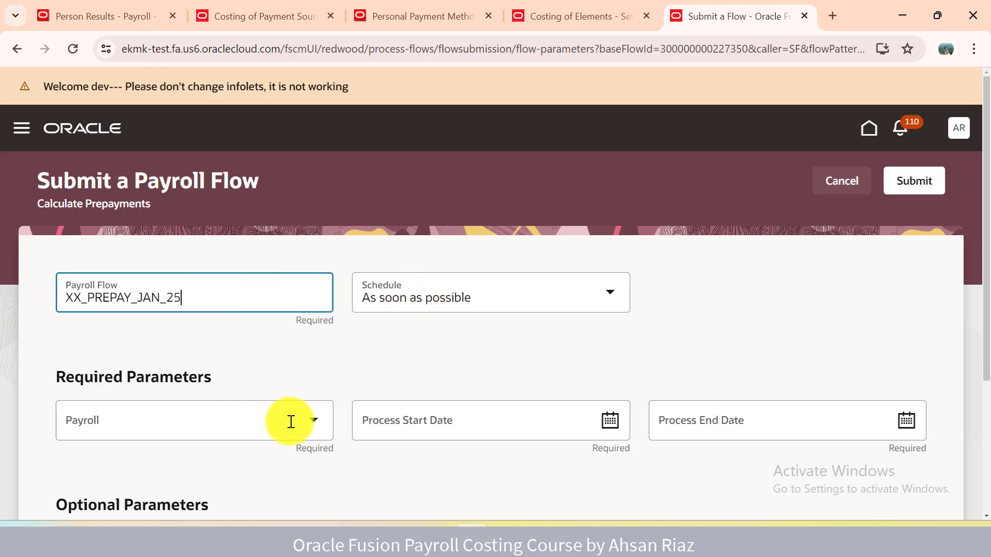
{"action": "left_click", "coordinate": [305, 420]}
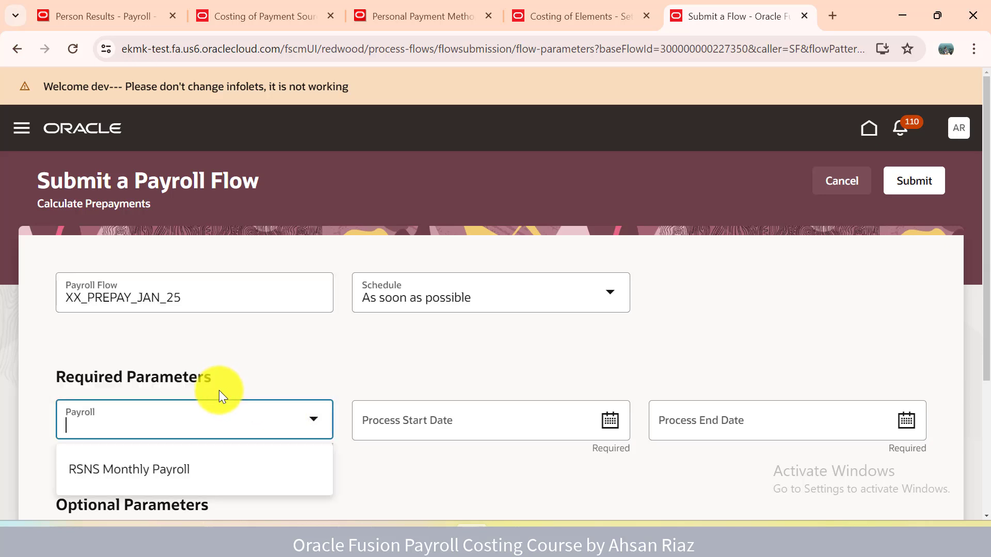
{"action": "left_click", "coordinate": [177, 468]}
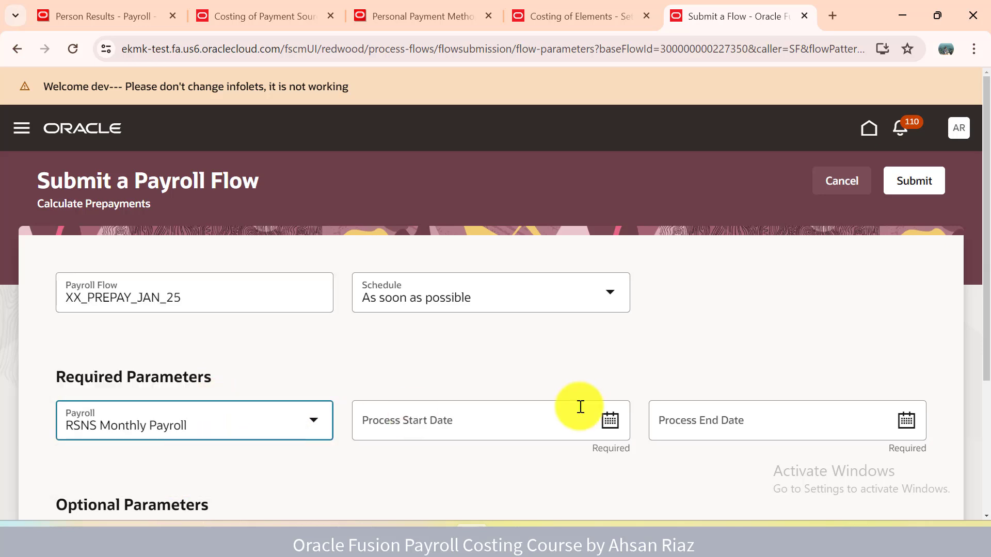
Step: Set the prepayment process dates from 1-Jan-2025 to 31-Jan-2025 and submit the flow
{"action": "left_click", "coordinate": [609, 423]}
{"action": "left_click", "coordinate": [506, 213]}
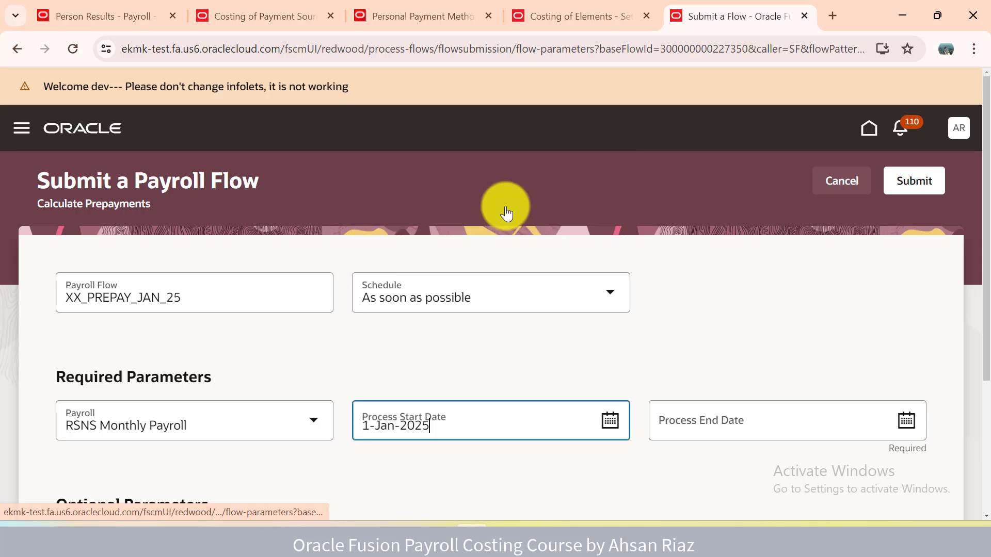
{"action": "left_click", "coordinate": [907, 421]}
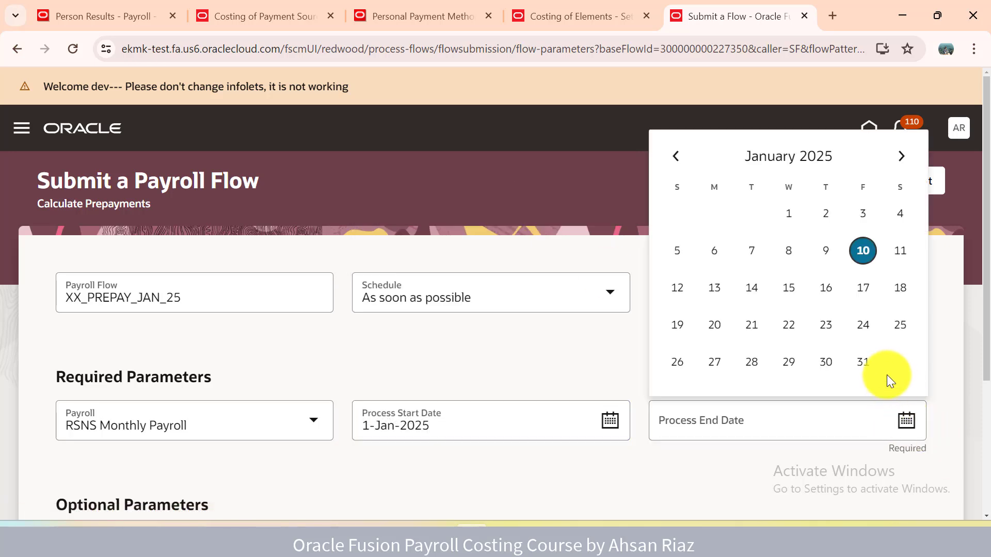
{"action": "left_click", "coordinate": [863, 362]}
{"action": "left_click", "coordinate": [901, 194]}
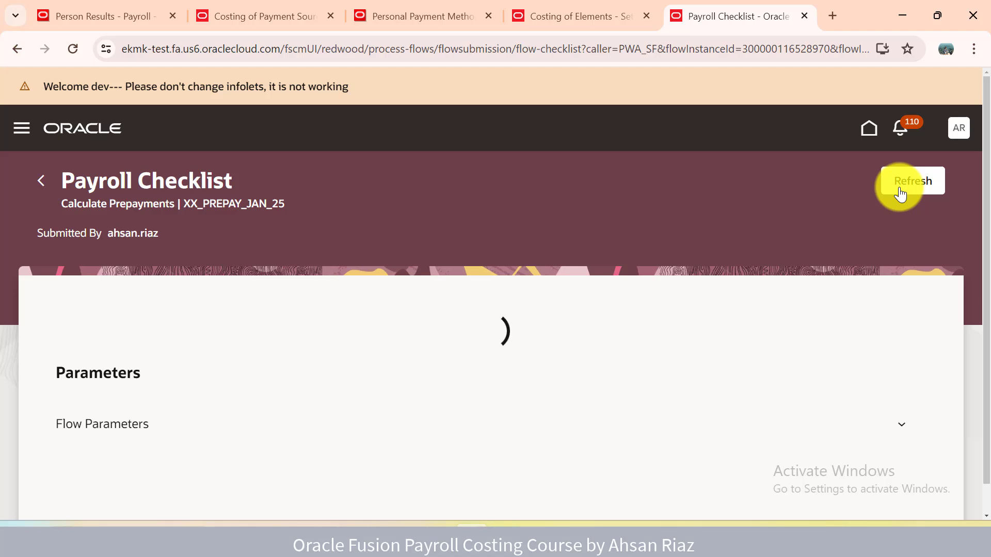
Step: Refresh the Calculate Prepayments checklist and reload the employee's Person Results page to check the run
{"action": "left_click", "coordinate": [129, 14]}
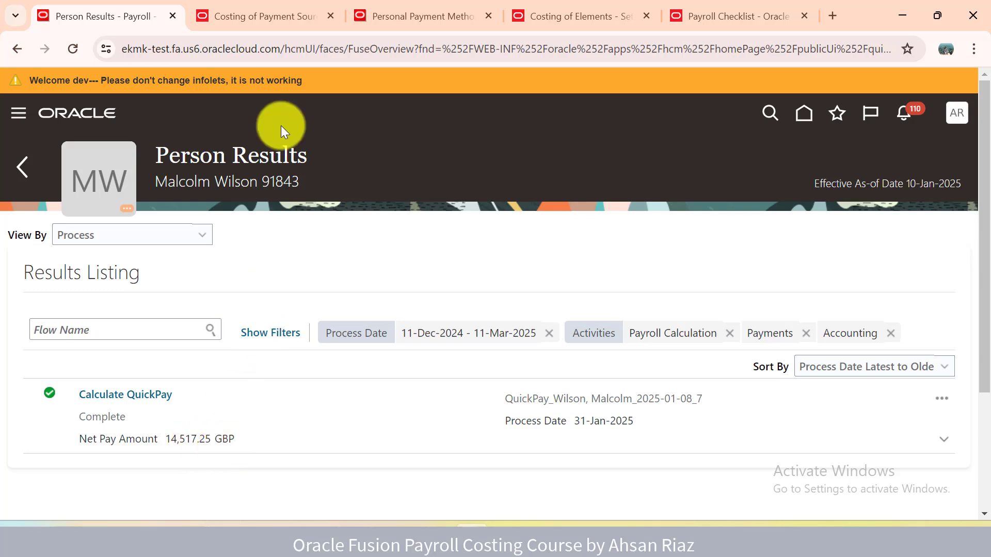
{"action": "left_click", "coordinate": [688, 10]}
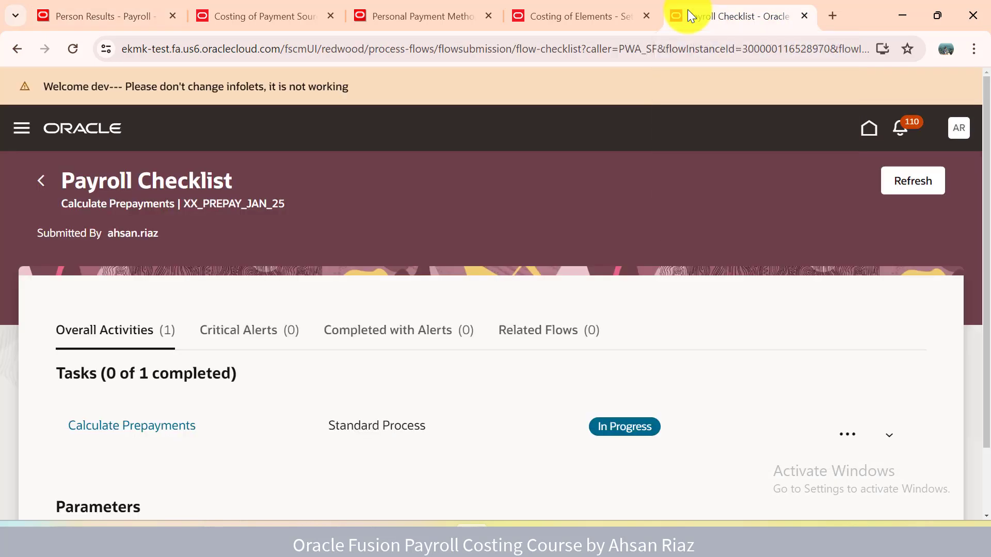
{"action": "left_click", "coordinate": [923, 181]}
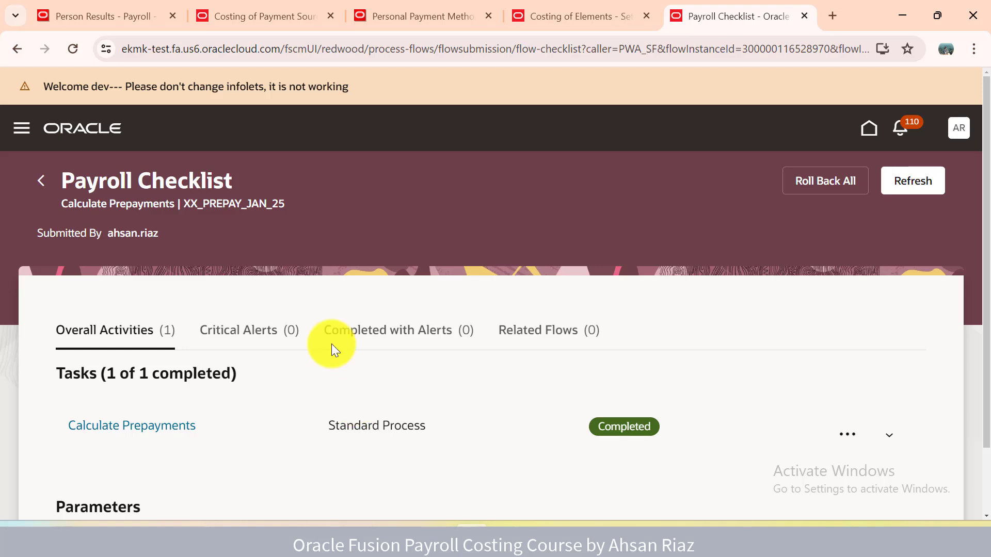
{"action": "left_click", "coordinate": [128, 18]}
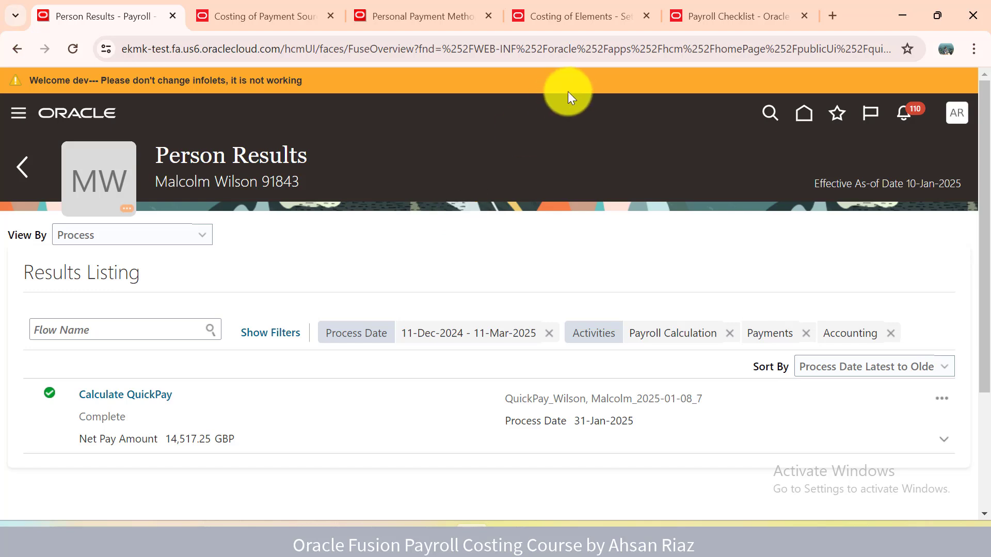
{"action": "left_click", "coordinate": [83, 48]}
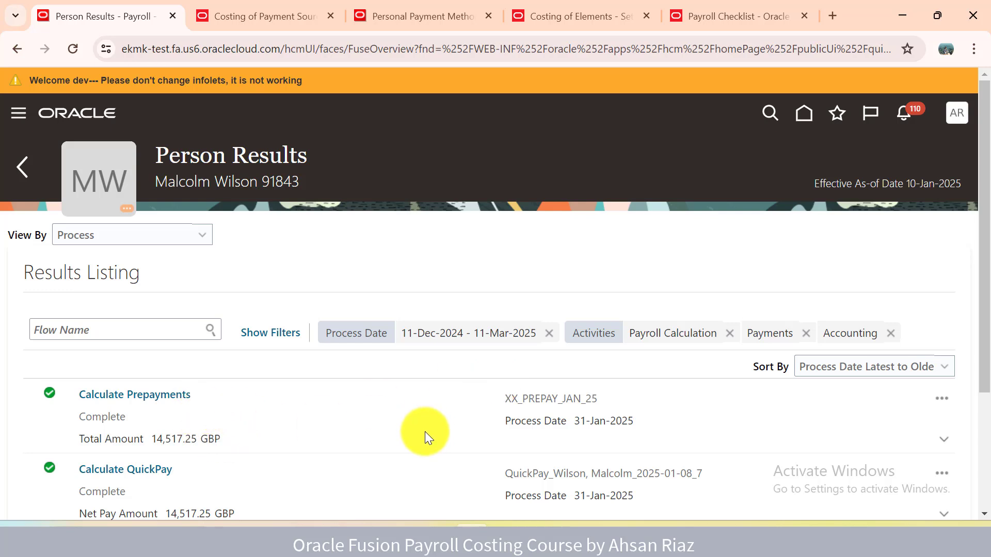
Step: Compare the employee's Calculate Prepayments result details with the bank account on the personal payment method, and return to the results listing
{"action": "left_click", "coordinate": [176, 401]}
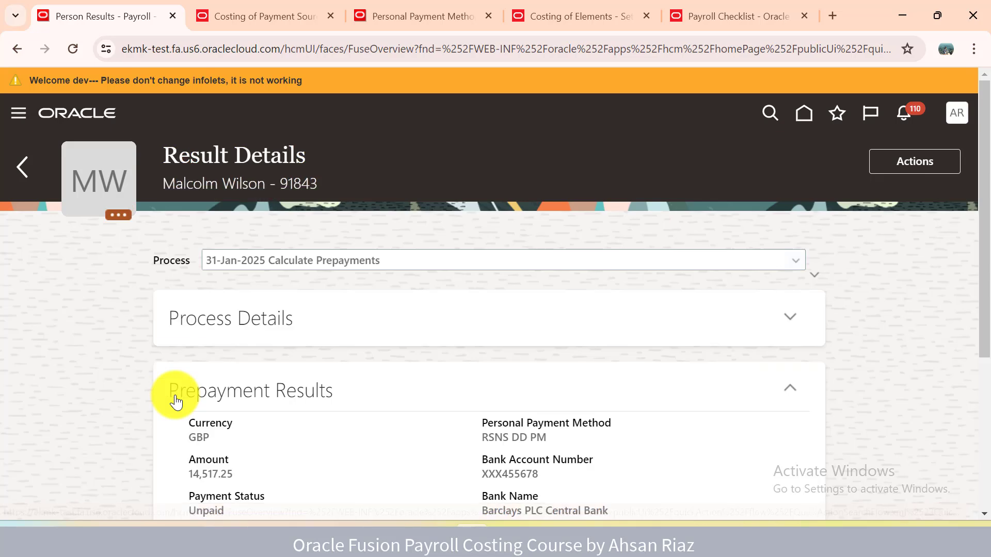
{"action": "left_click_drag", "start_coordinate": [983, 266], "coordinate": [975, 402]}
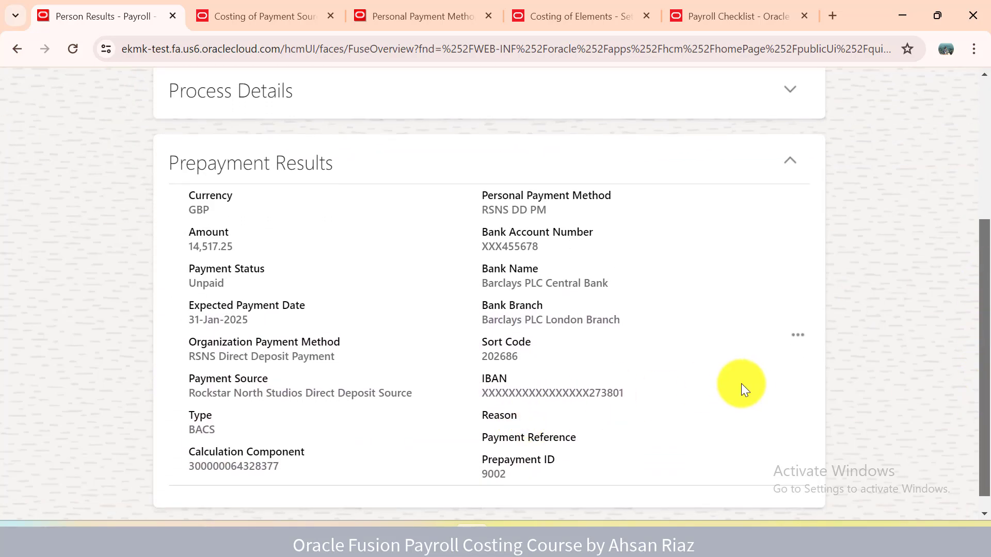
{"action": "mouse_move", "coordinate": [986, 332]}
{"action": "left_mouse_down"}
{"action": "mouse_move", "coordinate": [986, 376]}
{"action": "mouse_move", "coordinate": [987, 329]}
{"action": "left_mouse_up"}
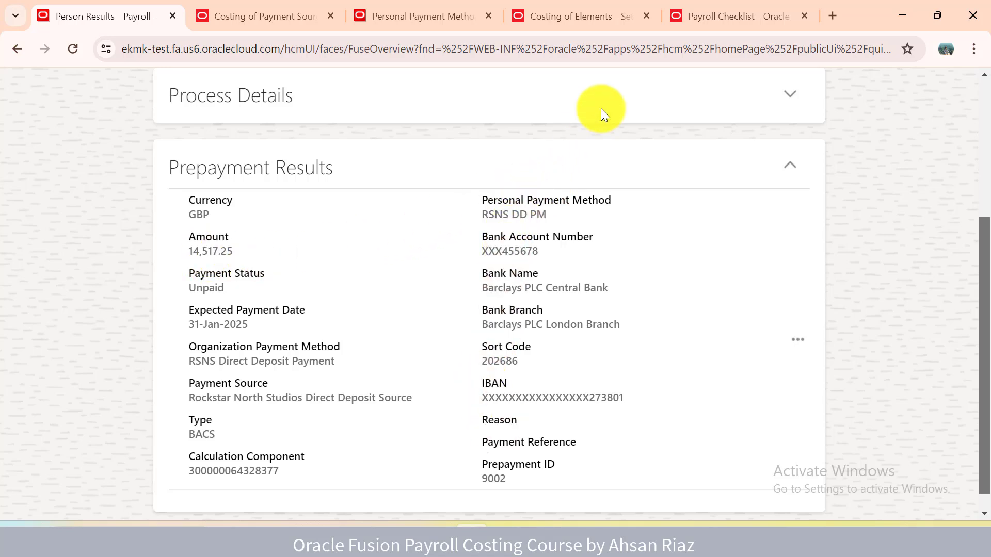
{"action": "left_click", "coordinate": [449, 15]}
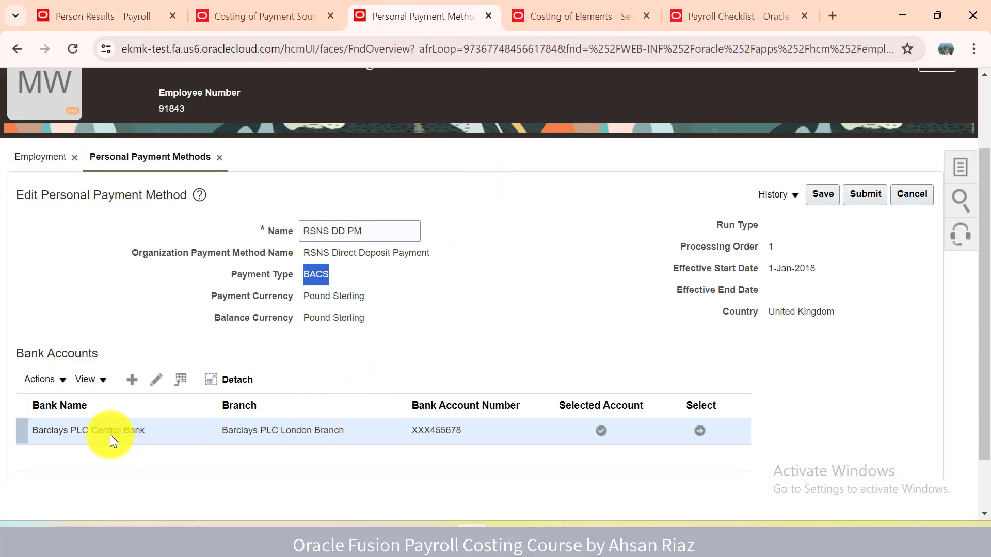
{"action": "left_click", "coordinate": [117, 15]}
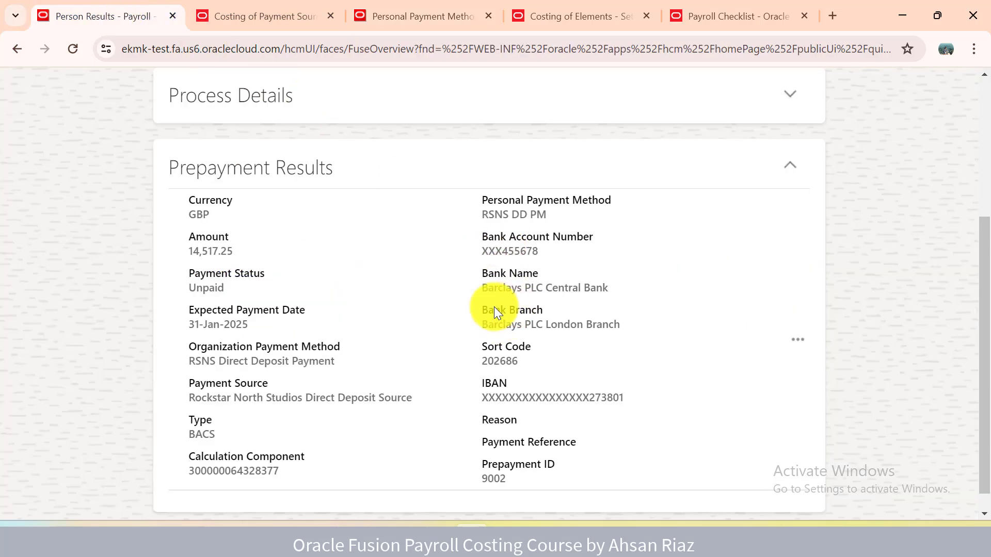
{"action": "left_click", "coordinate": [986, 198]}
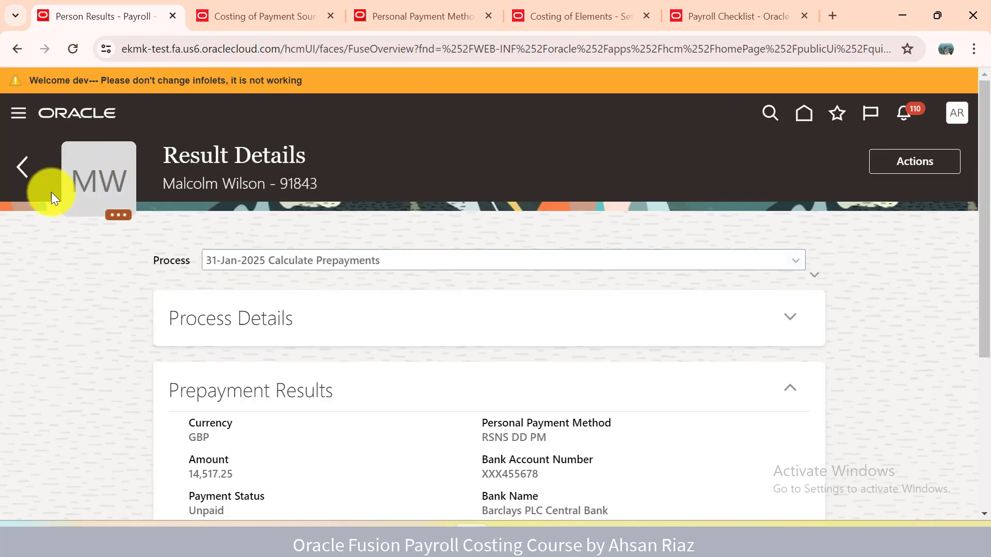
{"action": "left_click", "coordinate": [17, 170]}
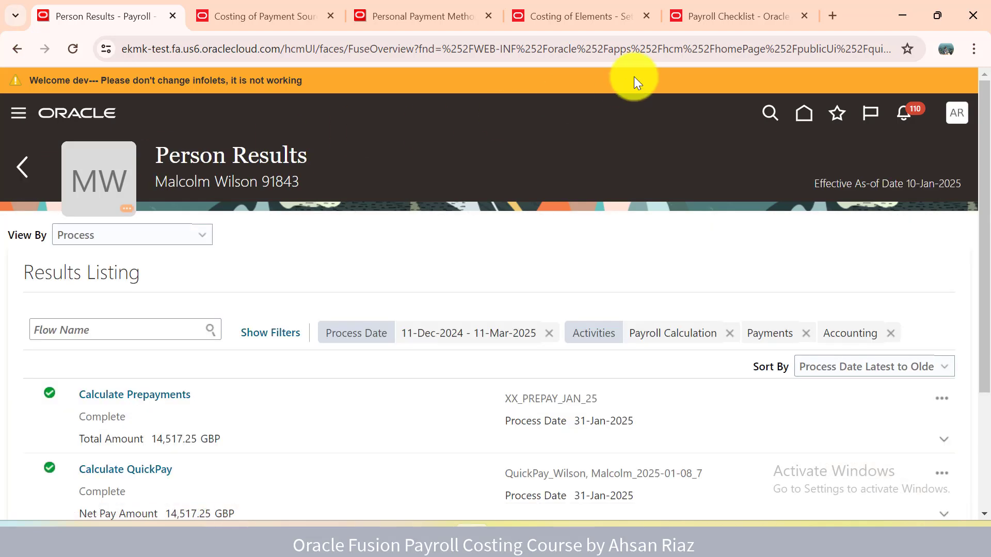
Step: Return from the prepayment checklist to Flow Submission, search for "archive" and open Archive Periodic Payroll Results
{"action": "left_click", "coordinate": [713, 24]}
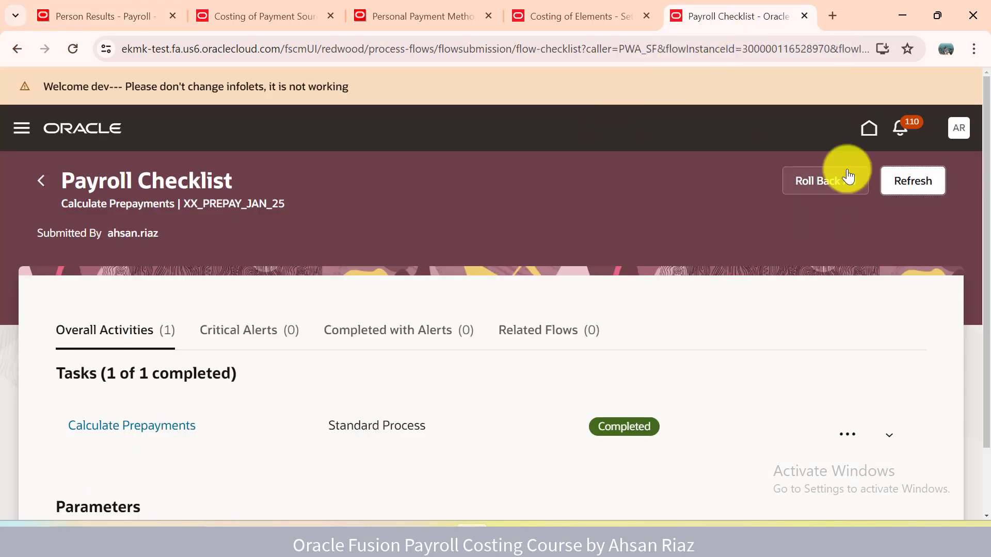
{"action": "left_click", "coordinate": [40, 187]}
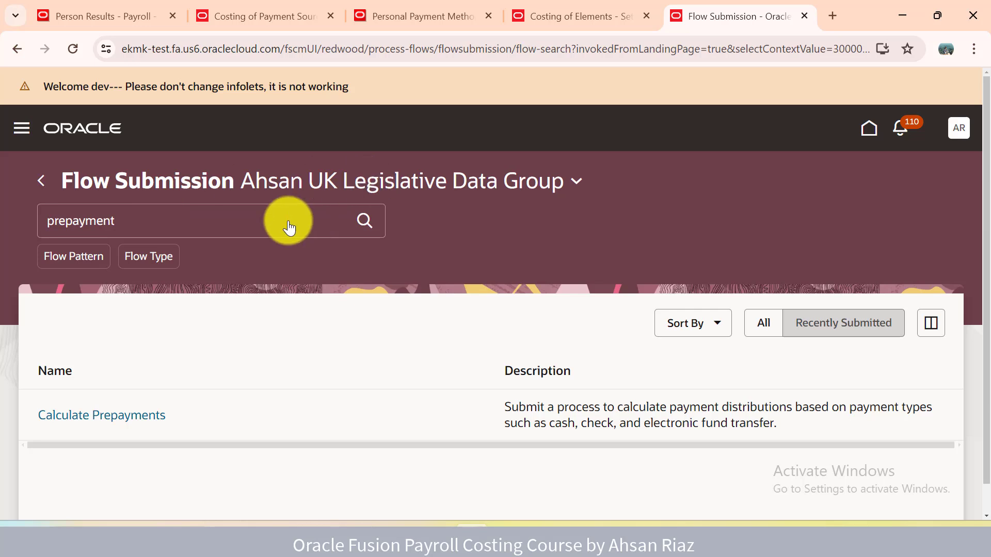
{"action": "left_click", "coordinate": [269, 218]}
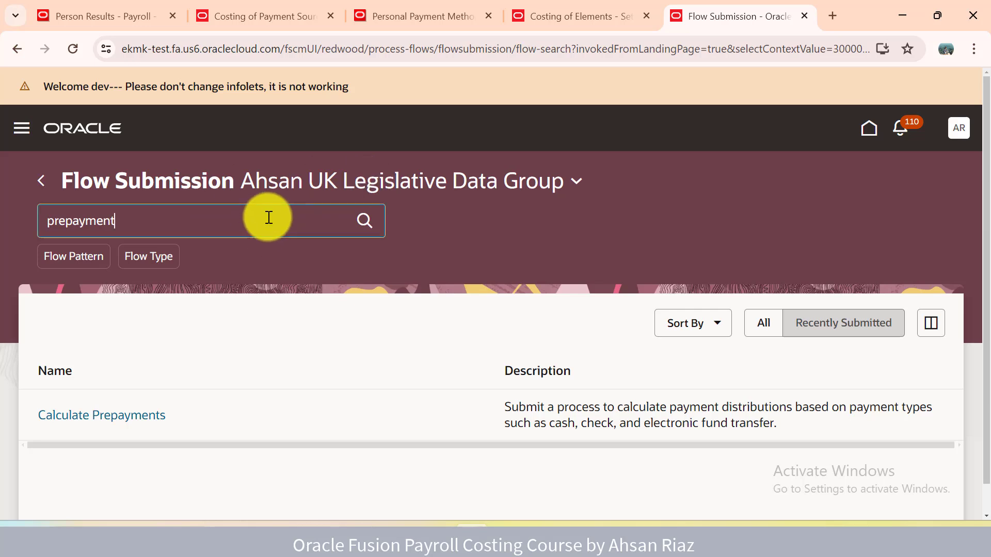
{"action": "key", "text": "ctrl+a"}
{"action": "type", "text": "aar"}
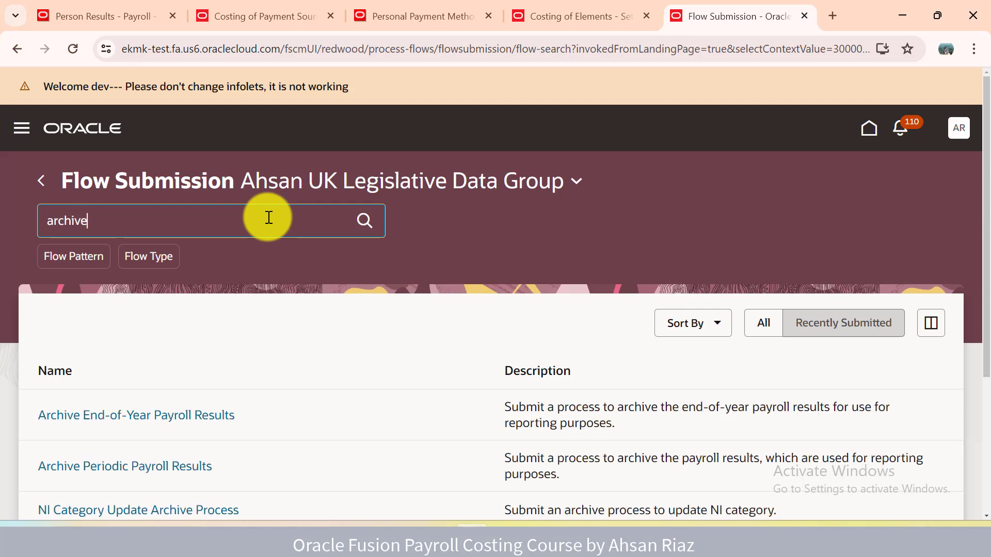
{"action": "left_click", "coordinate": [192, 466]}
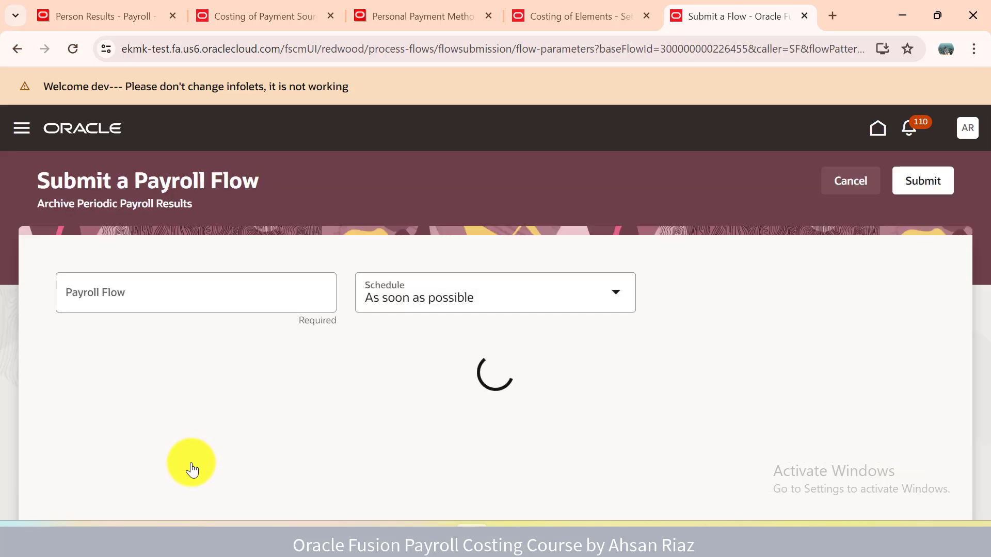
Step: Name the Archive Periodic Payroll Results flow XX_ARCH_JAN_25 and set its payroll to RSNS Monthly Payroll
{"action": "left_click", "coordinate": [243, 292]}
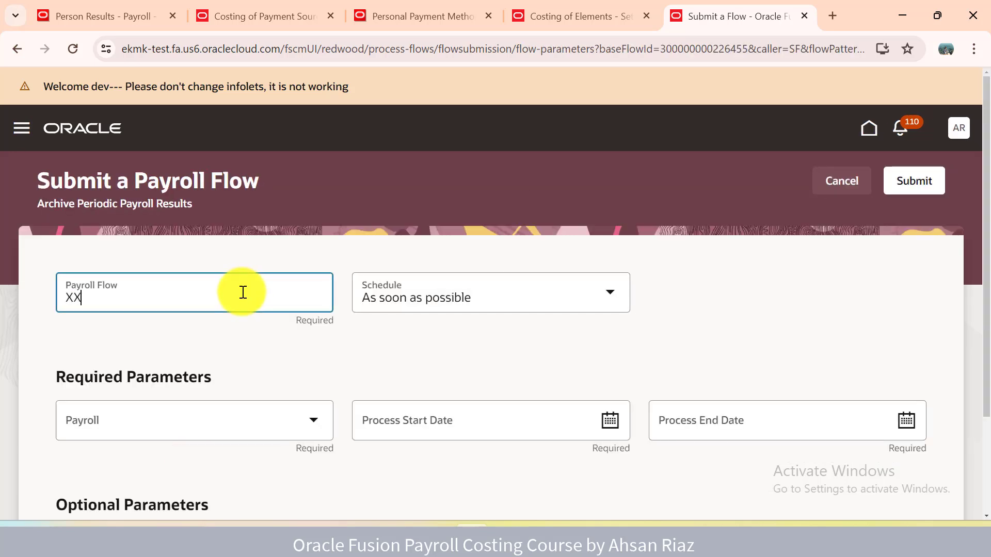
{"action": "type", "text": "XX_ARCH_JAN_25"}
{"action": "key", "text": "Tab"}
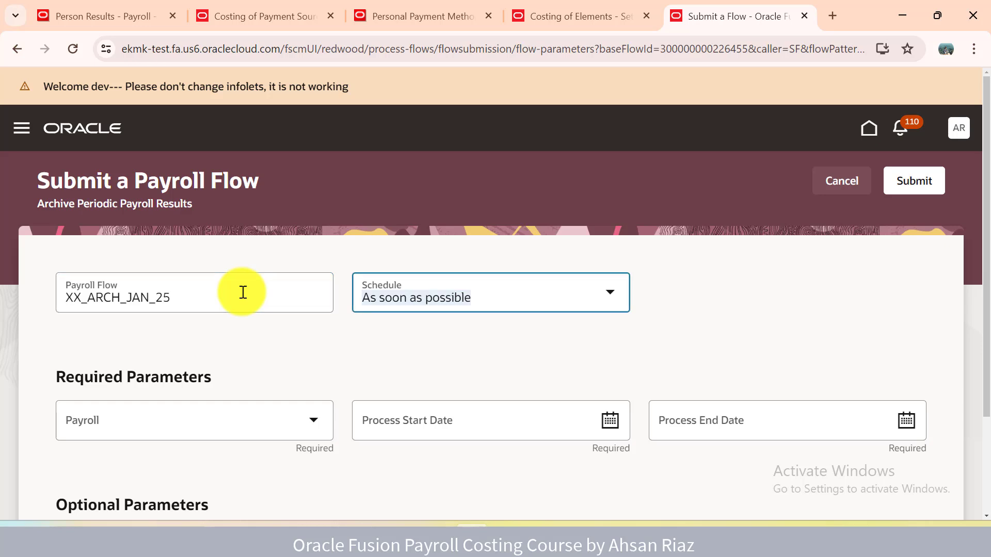
{"action": "left_click", "coordinate": [314, 419]}
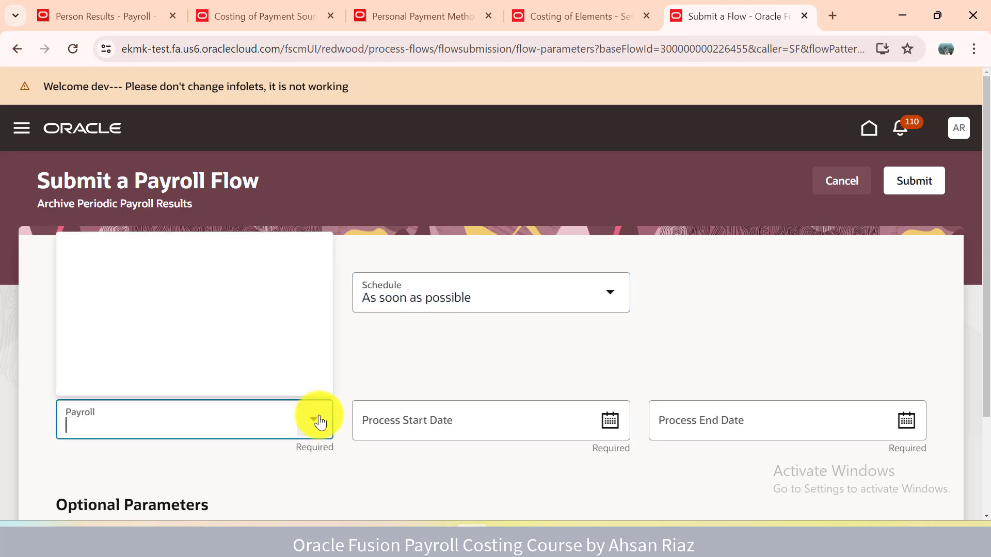
{"action": "left_click", "coordinate": [250, 466]}
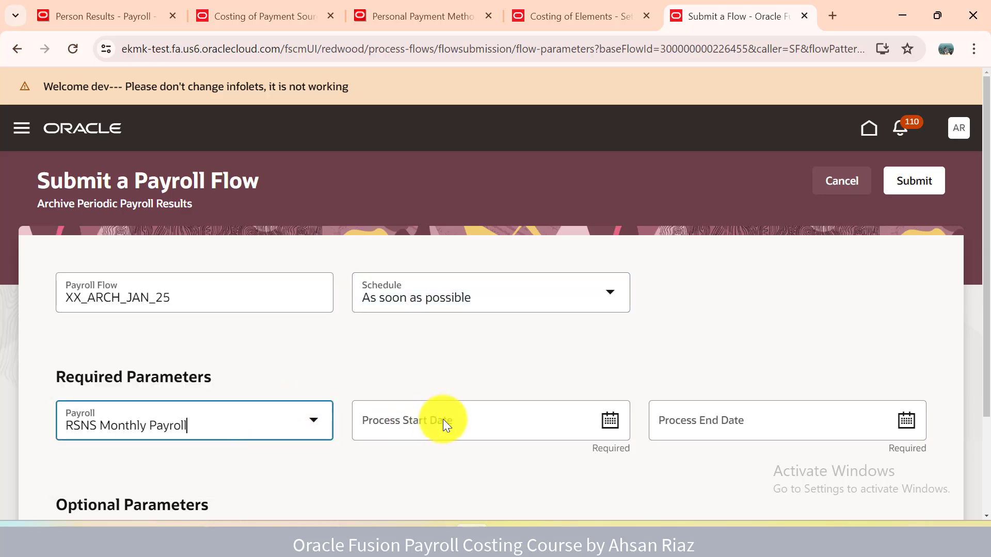
Step: Set the archive process dates from 1-Jan-2025 to 31-Jan-2025 and submit the flow
{"action": "left_click", "coordinate": [609, 419]}
{"action": "left_click", "coordinate": [497, 214]}
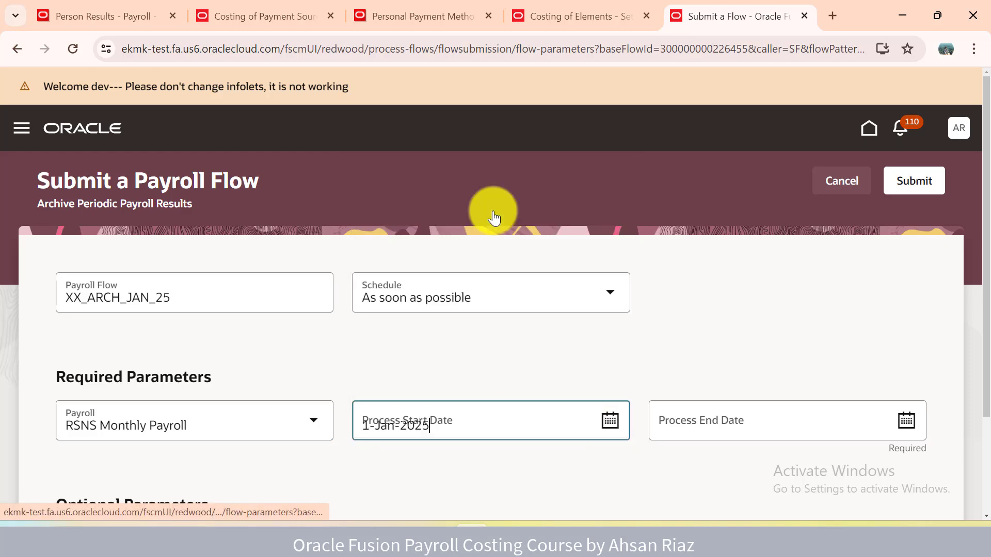
{"action": "left_click", "coordinate": [907, 422]}
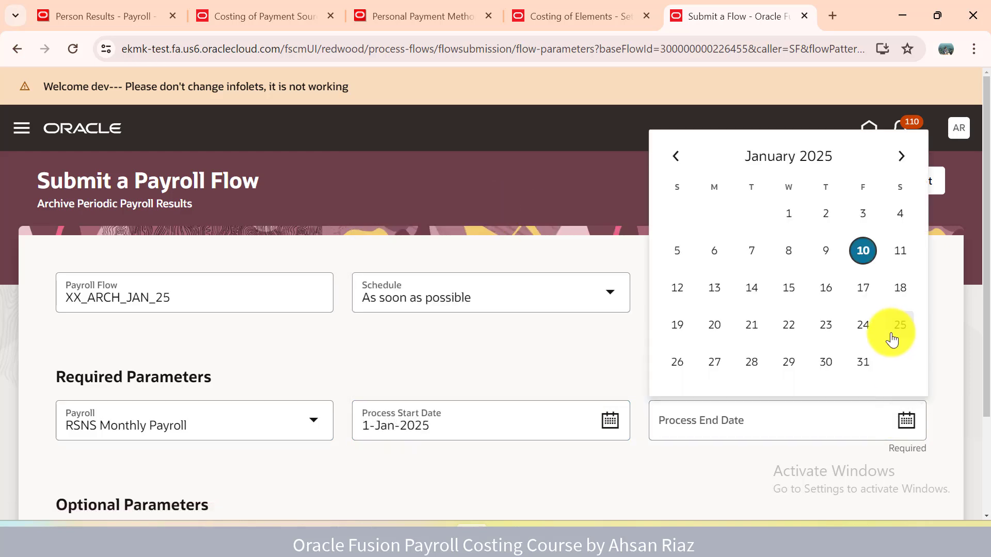
{"action": "left_click", "coordinate": [866, 363]}
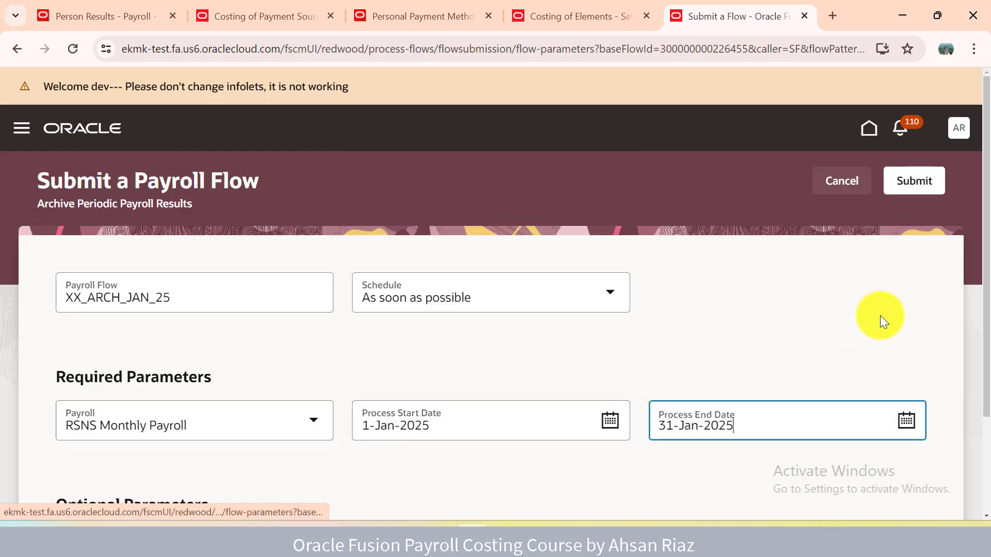
{"action": "left_click", "coordinate": [917, 182]}
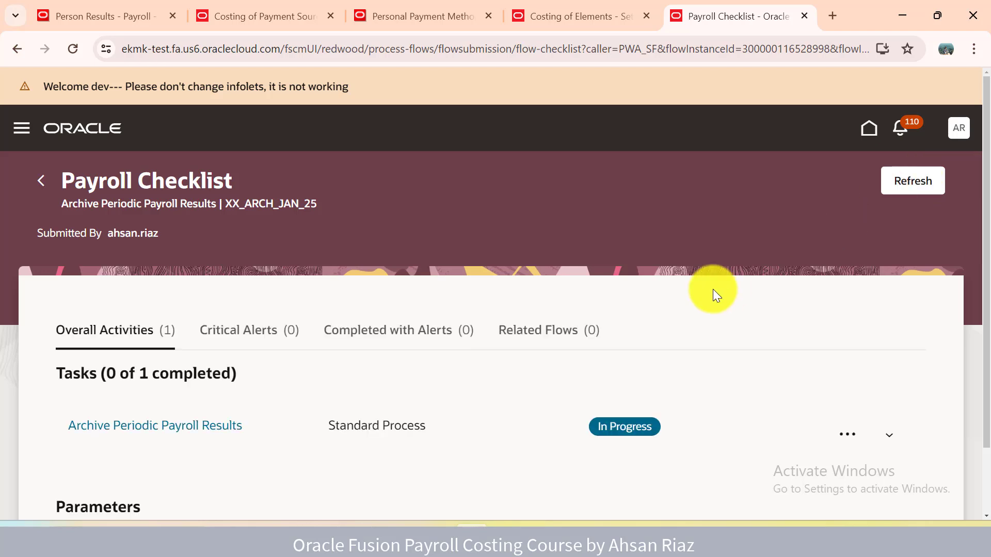
Step: Refresh the XX_ARCH_JAN_25 payroll checklist repeatedly until the Archive Periodic Payroll Results task finishes
{"action": "left_click", "coordinate": [904, 194]}
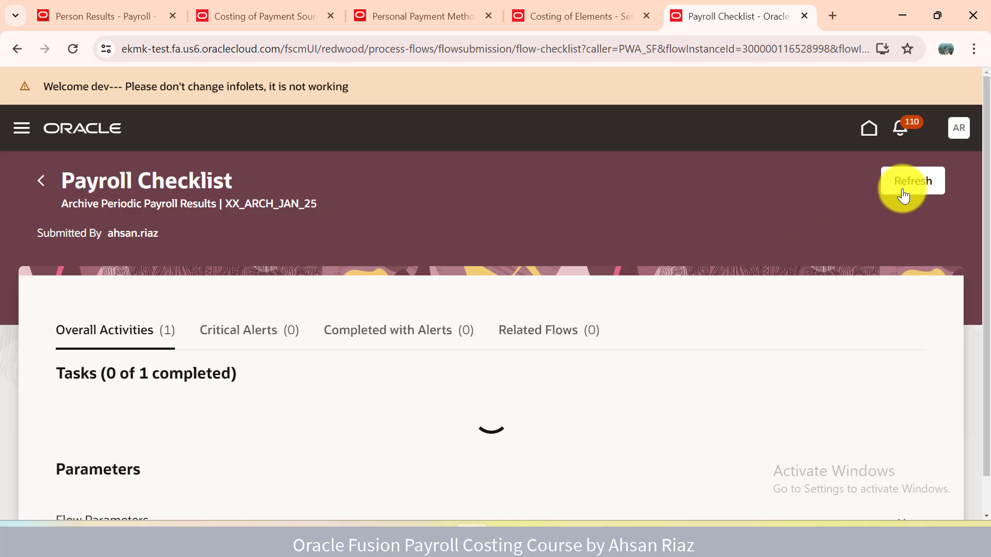
{"action": "left_click", "coordinate": [903, 194]}
{"action": "left_click", "coordinate": [903, 194]}
{"action": "left_click", "coordinate": [903, 194]}
{"action": "left_click", "coordinate": [904, 194]}
{"action": "left_click", "coordinate": [903, 194]}
{"action": "left_click", "coordinate": [903, 194]}
{"action": "left_click", "coordinate": [903, 194]}
{"action": "left_click", "coordinate": [903, 194]}
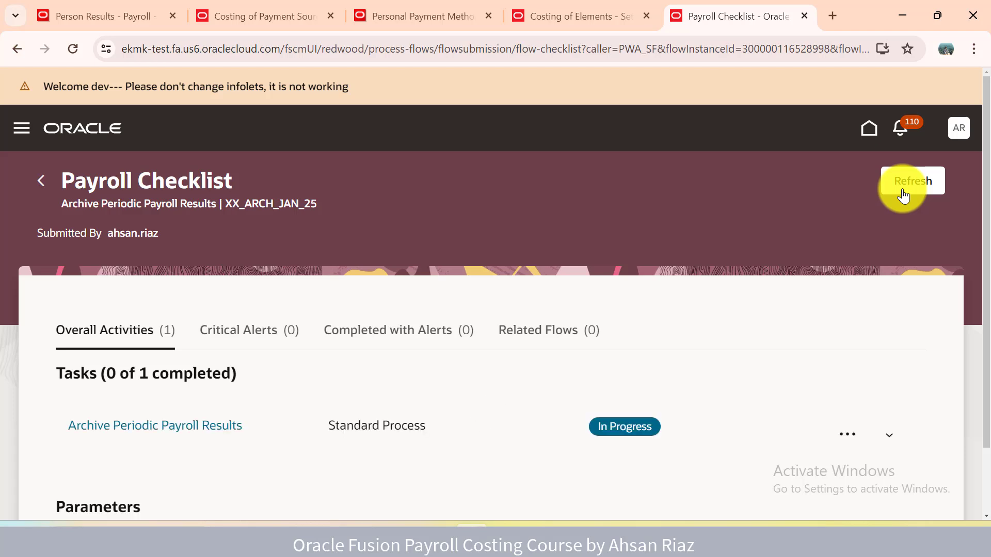
{"action": "left_click", "coordinate": [904, 194]}
{"action": "left_click", "coordinate": [903, 194]}
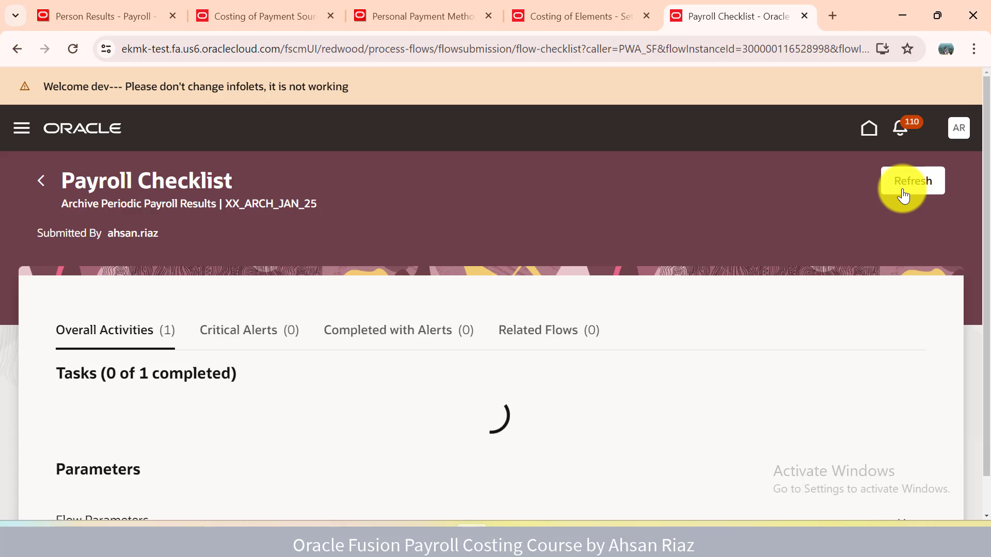
{"action": "left_click", "coordinate": [904, 194]}
{"action": "left_click", "coordinate": [903, 194]}
{"action": "left_click", "coordinate": [904, 194]}
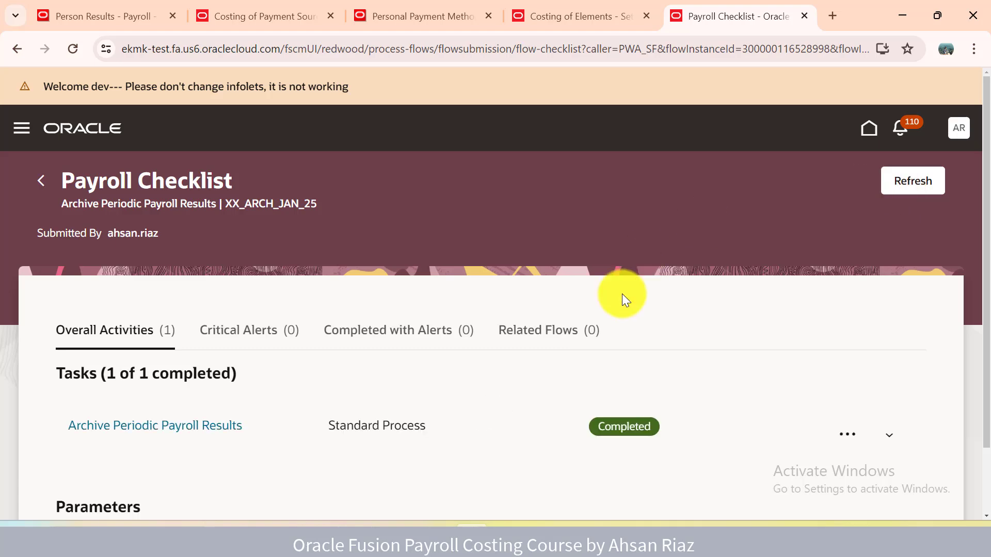
Step: Reload the employee's Person Results page and check the results listing for the periodic archive process
{"action": "left_click", "coordinate": [107, 18]}
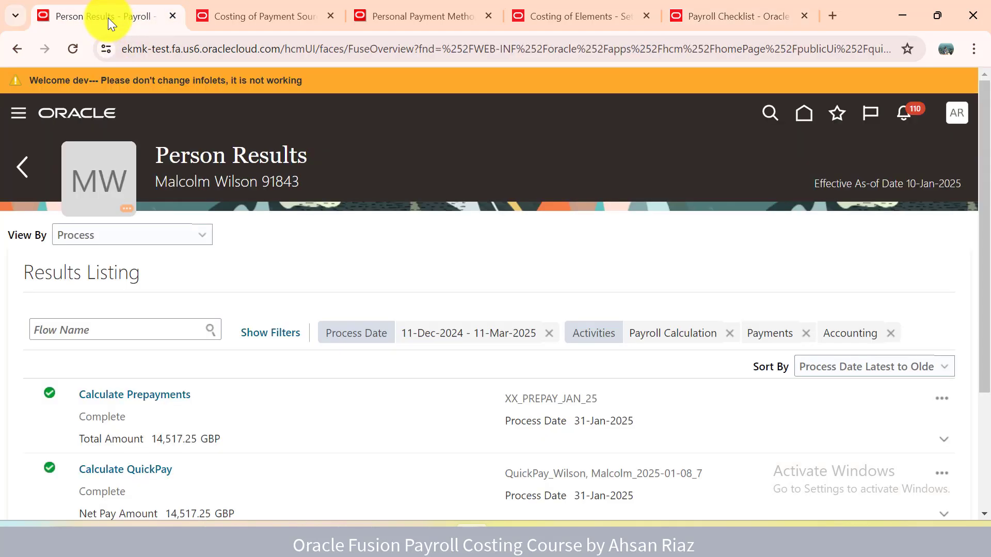
{"action": "left_click", "coordinate": [161, 42]}
{"action": "key", "text": "Return"}
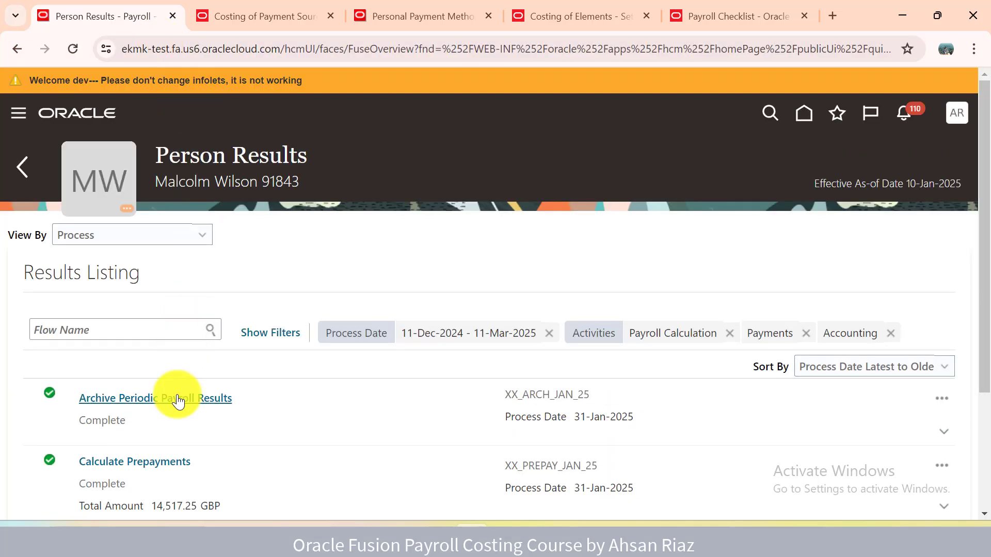
Step: Return from the archive checklist to Flow Submission, and check the next process in the Costing of Payment sheet in Excel
{"action": "left_click", "coordinate": [697, 12]}
{"action": "left_click", "coordinate": [42, 181]}
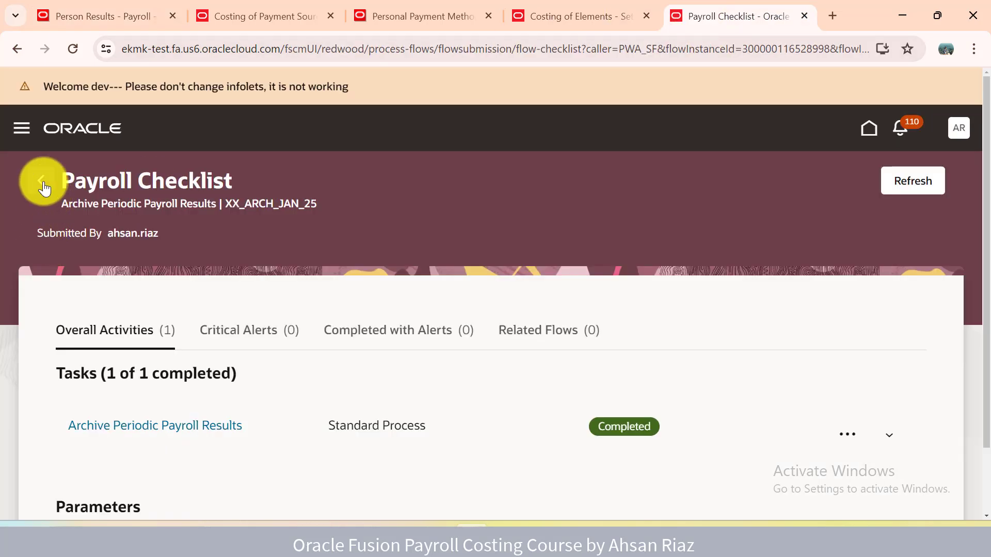
{"action": "left_click", "coordinate": [510, 522]}
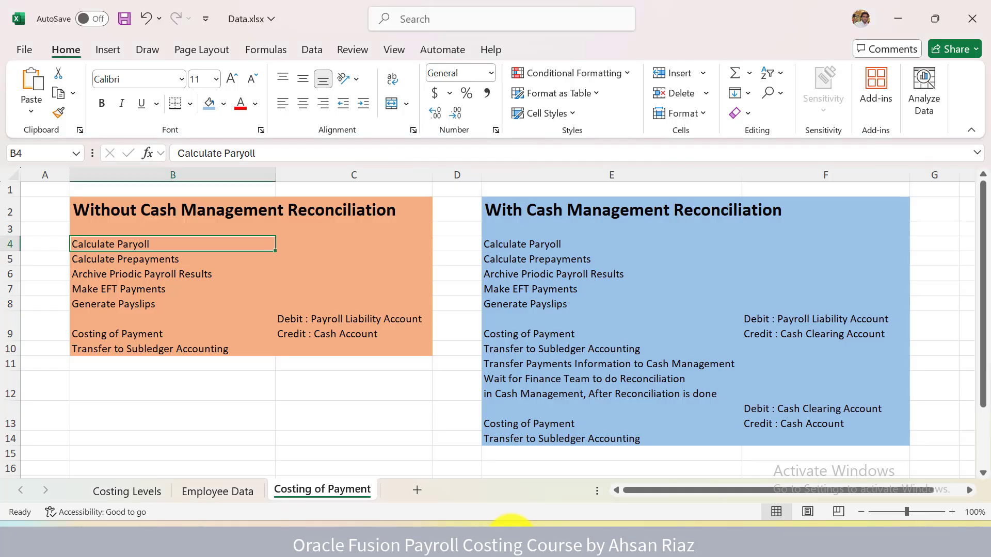
{"action": "left_click", "coordinate": [192, 288]}
{"action": "key", "text": "alt+Tab"}
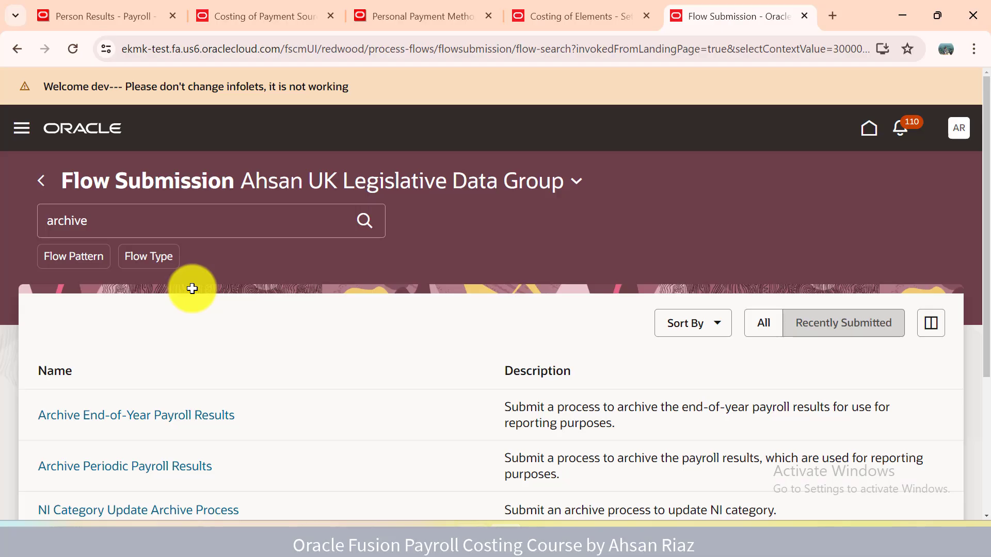
Step: Search the payroll flows for "eft" and open Make EFT Payments
{"action": "double_click", "coordinate": [217, 224]}
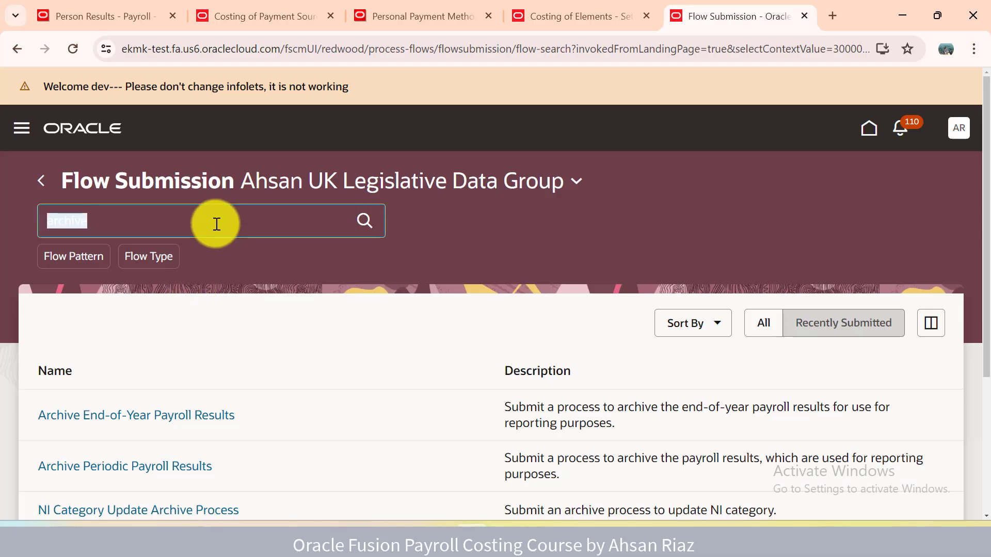
{"action": "type", "text": "eft"}
{"action": "key", "text": "Return"}
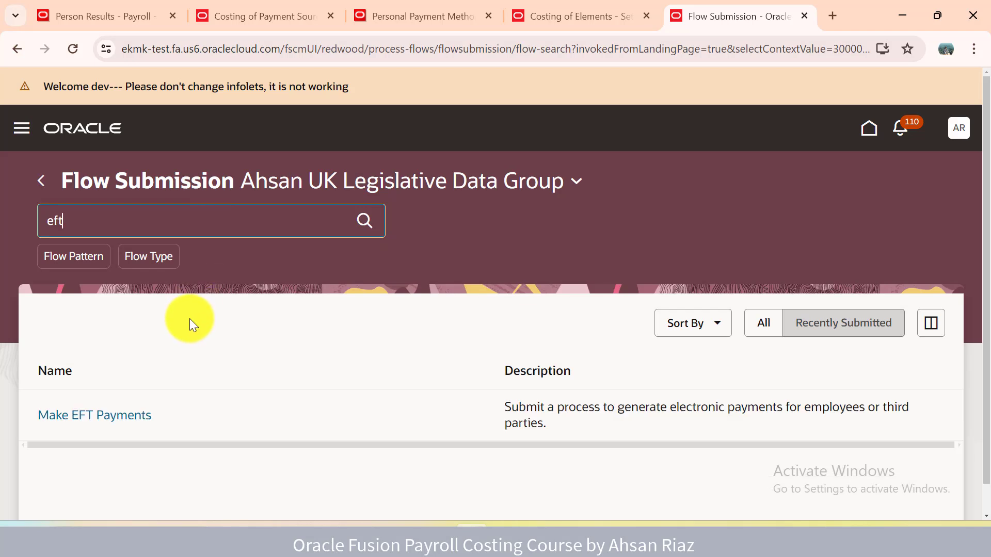
{"action": "left_click", "coordinate": [134, 416]}
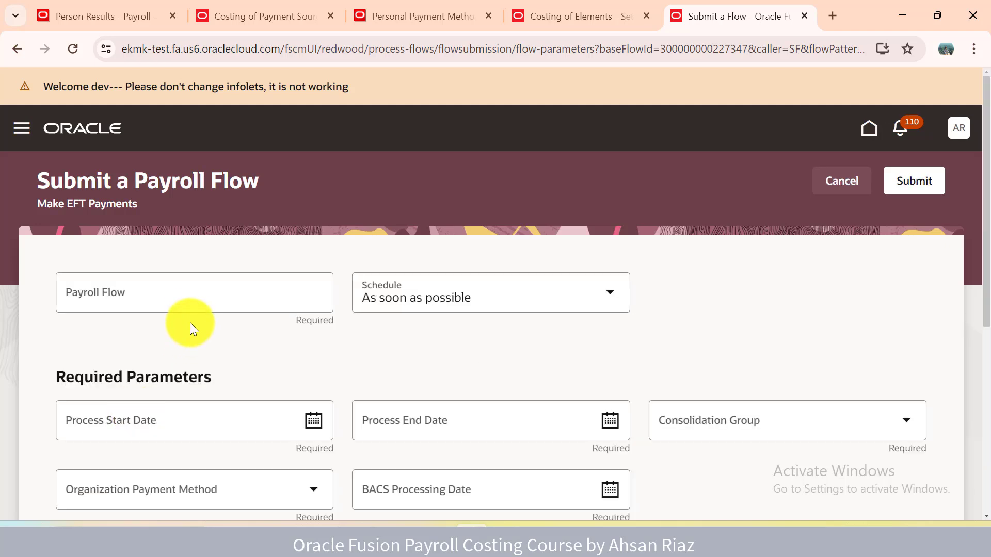
Step: Name the Make EFT Payments flow XX_EFT_PAY_JAN_25 and set its process dates from 1-Jan-2025 to 31-Jan-2025
{"action": "left_click", "coordinate": [189, 303]}
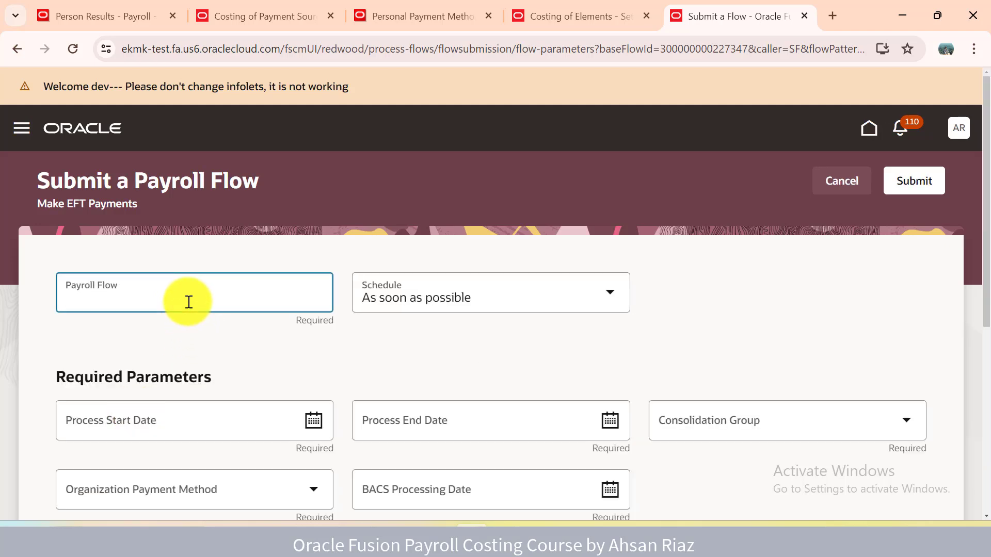
{"action": "type", "text": "XX_EFT_PAY_JAN_25"}
{"action": "key", "text": "Tab"}
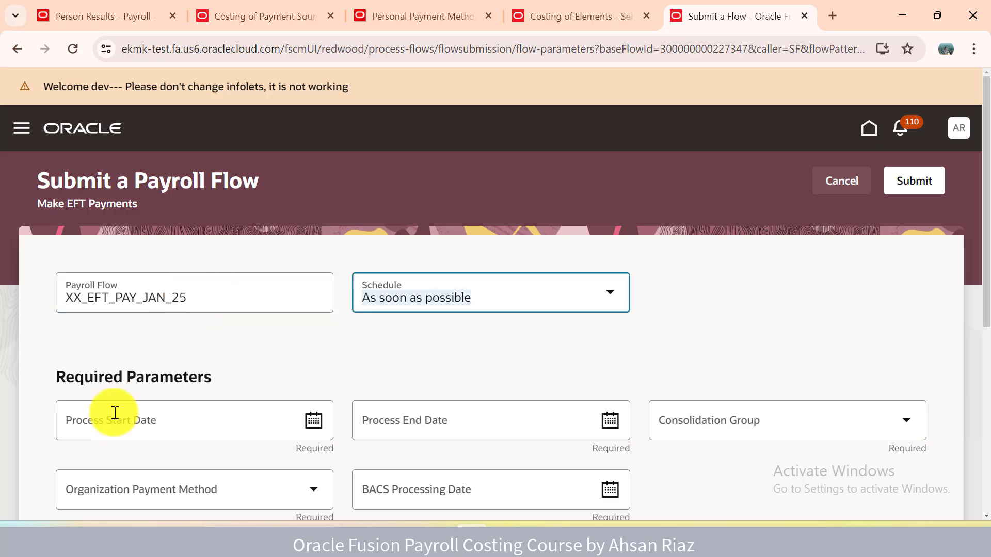
{"action": "left_click", "coordinate": [312, 426]}
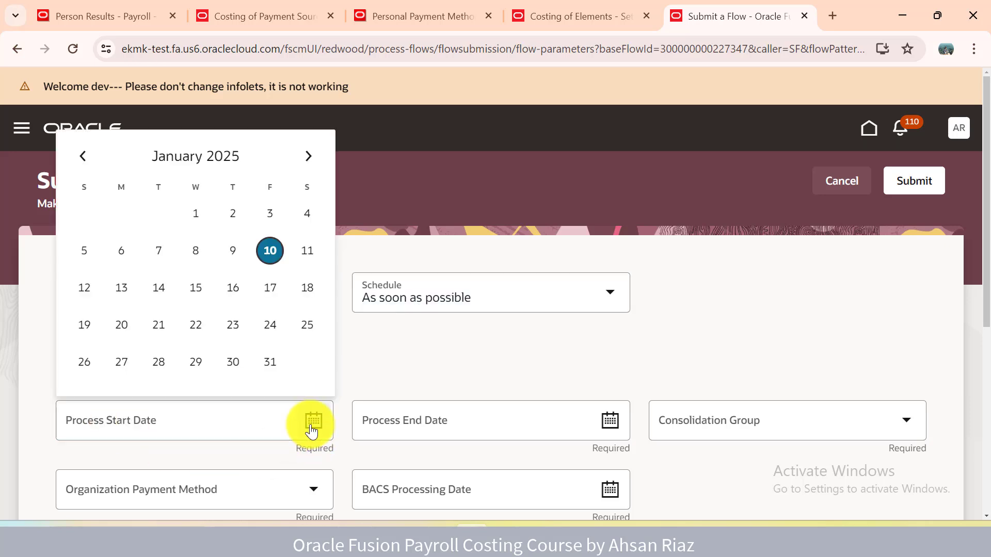
{"action": "left_click", "coordinate": [195, 214]}
{"action": "left_click", "coordinate": [609, 427]}
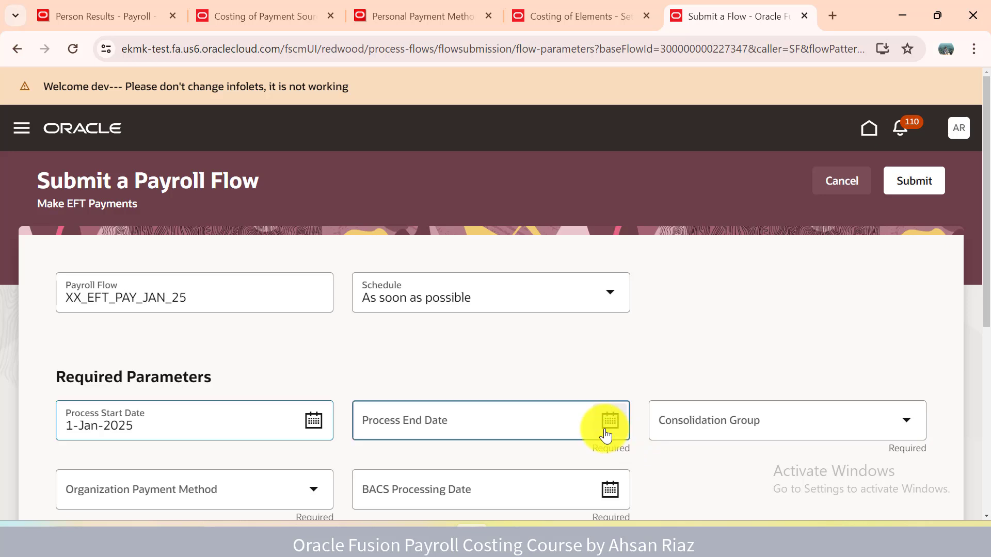
{"action": "left_click", "coordinate": [573, 377]}
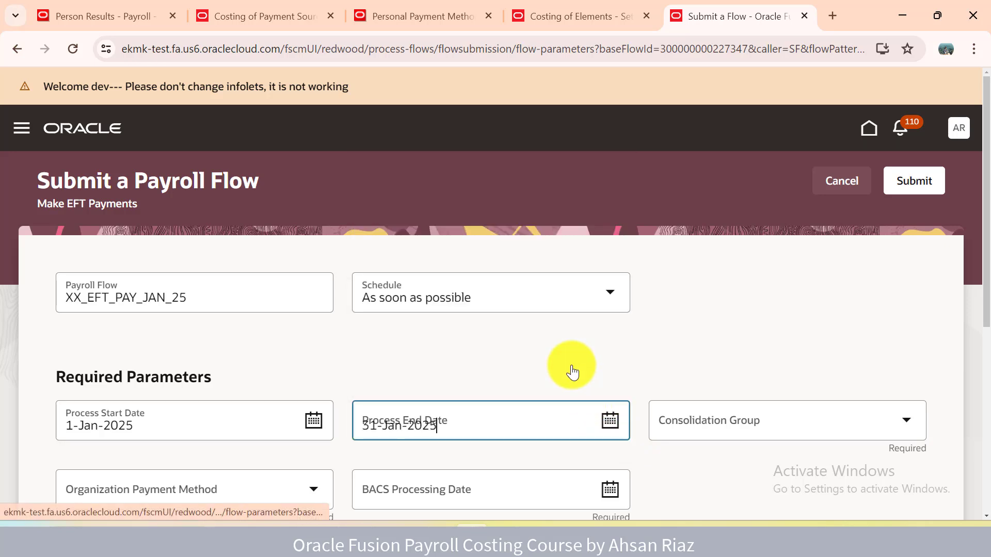
Step: Set the consolidation group to RSNS Monthly Payroll Consolidation Group and the organization payment method to RSNS Direct Deposit Payment
{"action": "left_click", "coordinate": [906, 434]}
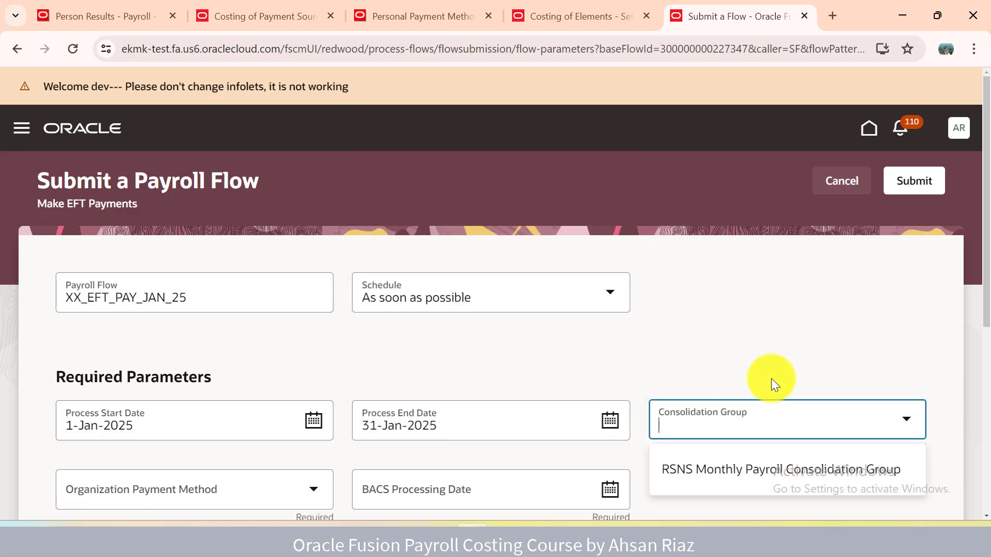
{"action": "left_click", "coordinate": [748, 468]}
{"action": "left_click_drag", "start_coordinate": [987, 233], "coordinate": [983, 282]}
{"action": "left_click", "coordinate": [321, 408]}
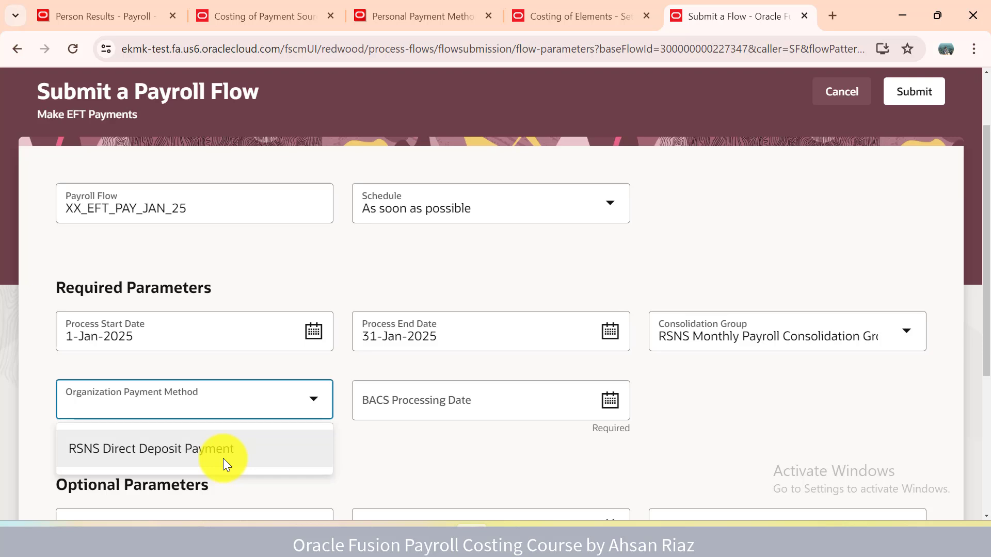
{"action": "left_click", "coordinate": [223, 458]}
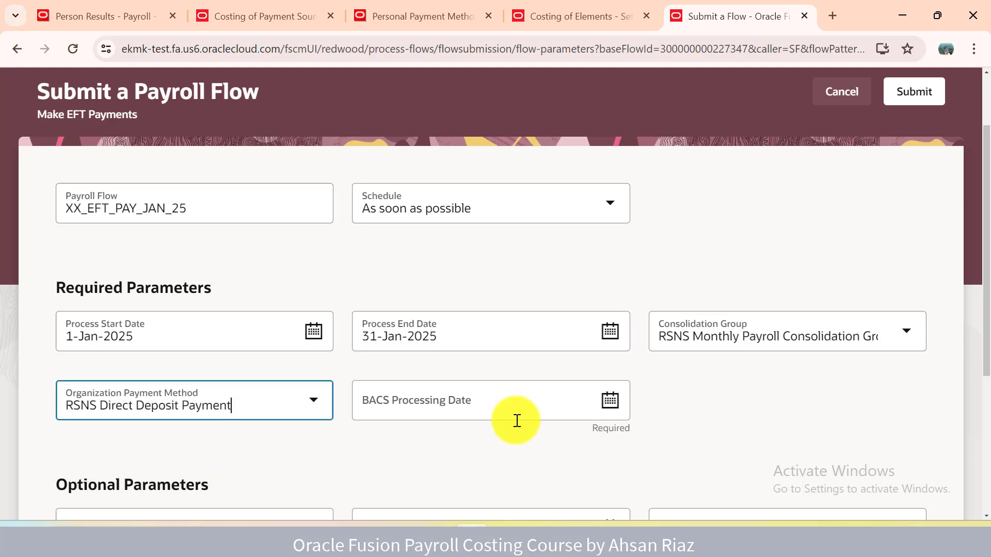
Step: Set the BACS processing date to 31-Jan-2025 and submit the Make EFT Payments flow
{"action": "left_click", "coordinate": [610, 401]}
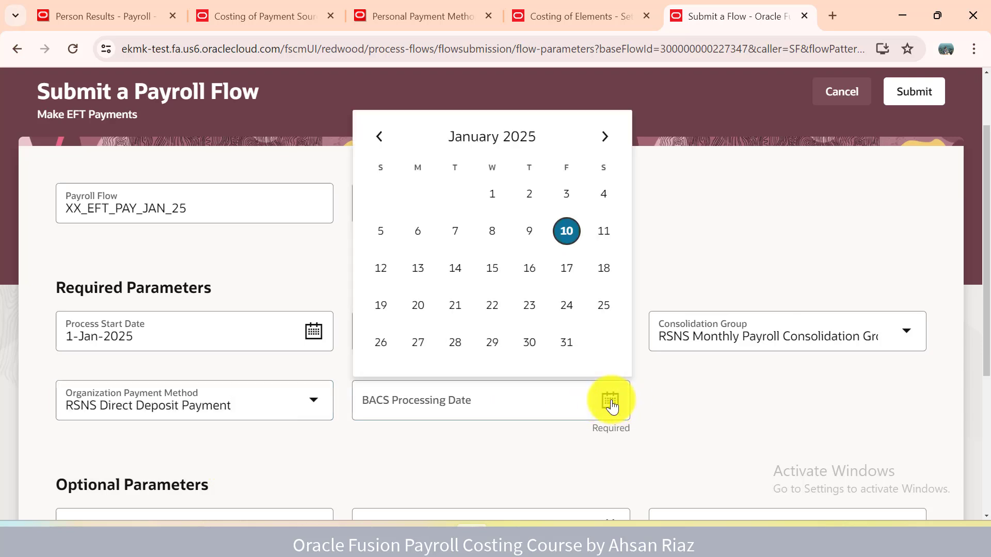
{"action": "left_click", "coordinate": [568, 346]}
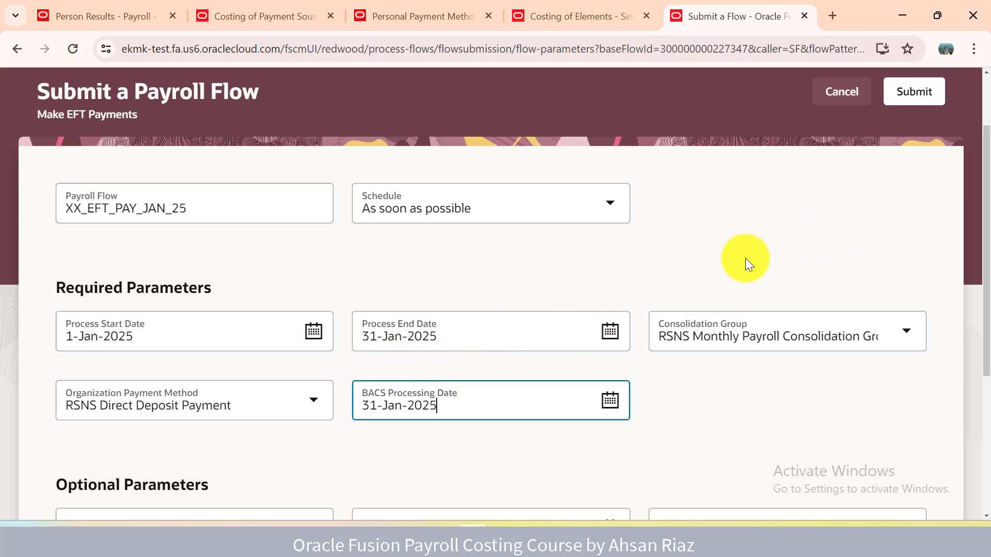
{"action": "left_click", "coordinate": [908, 103]}
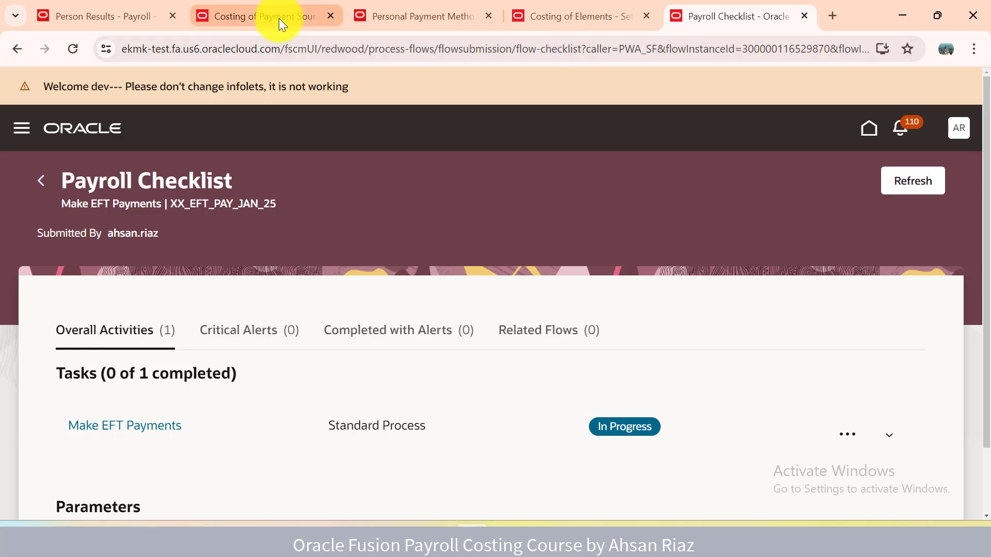
Step: Review the processes already listed in the employee's Person Results while the EFT flow runs
{"action": "left_click", "coordinate": [135, 9]}
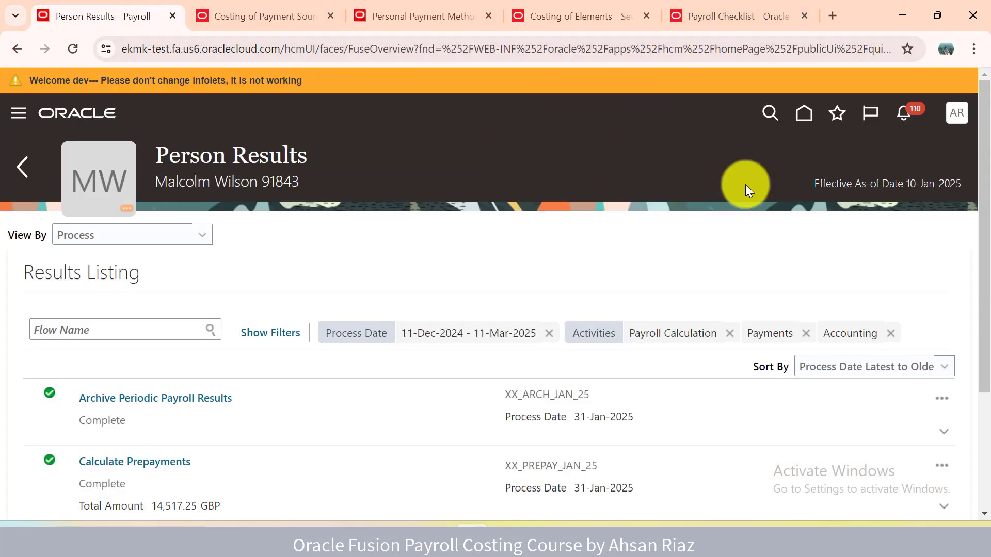
{"action": "left_click_drag", "start_coordinate": [983, 202], "coordinate": [982, 256]}
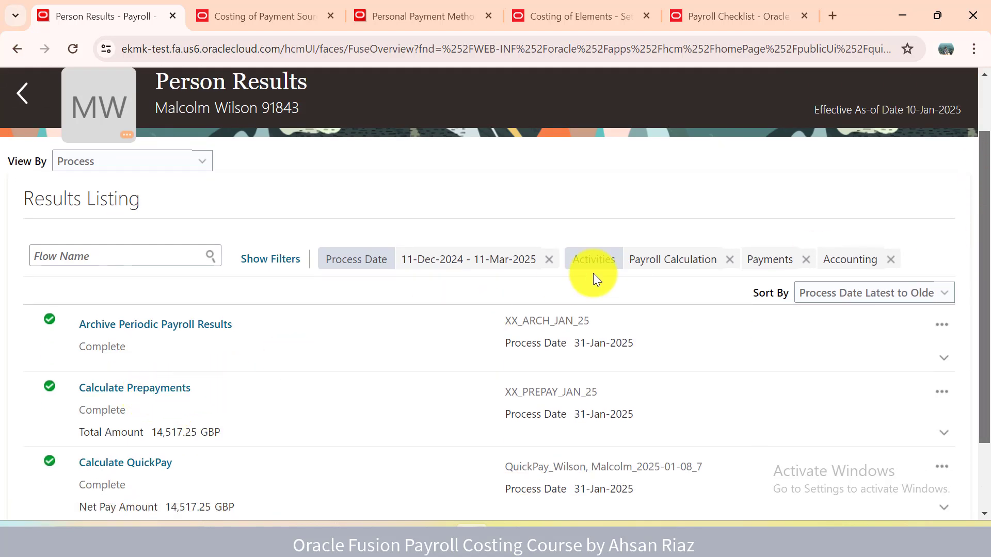
{"action": "left_click_drag", "start_coordinate": [981, 200], "coordinate": [888, 112]}
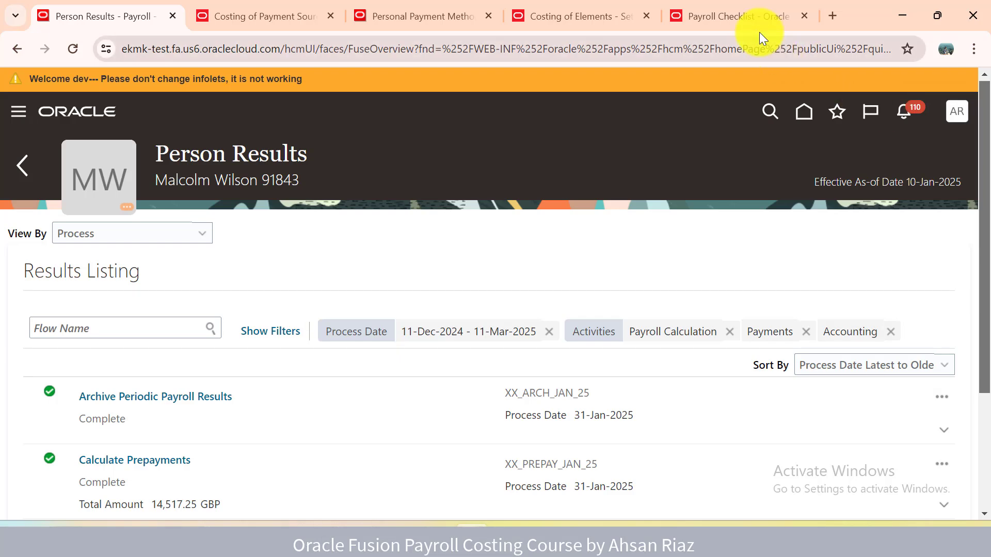
Step: Return to the XX_EFT_PAY_JAN_25 checklist and refresh it repeatedly until the Make EFT Payments task finishes
{"action": "left_click", "coordinate": [753, 16]}
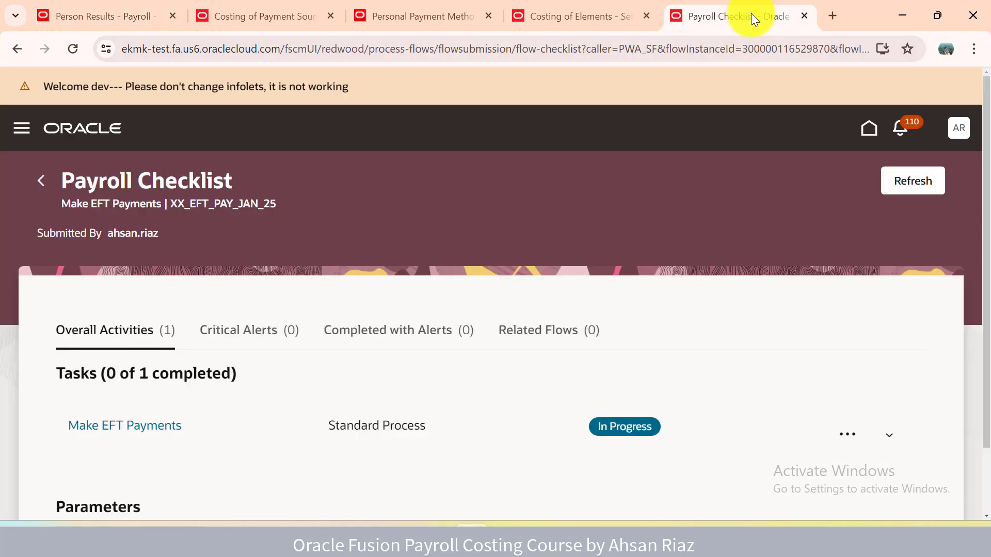
{"action": "left_click", "coordinate": [934, 192]}
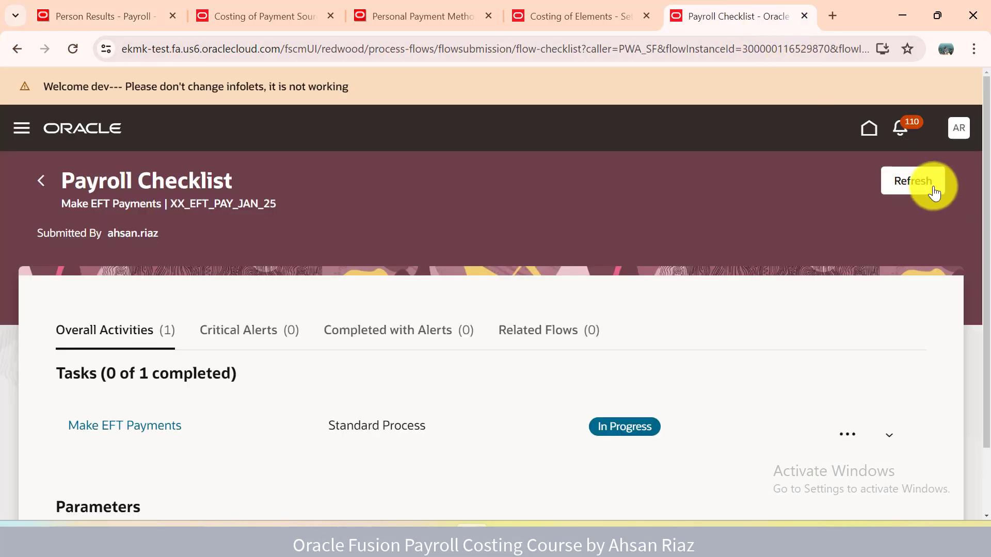
{"action": "left_click", "coordinate": [935, 192]}
{"action": "left_click", "coordinate": [934, 192]}
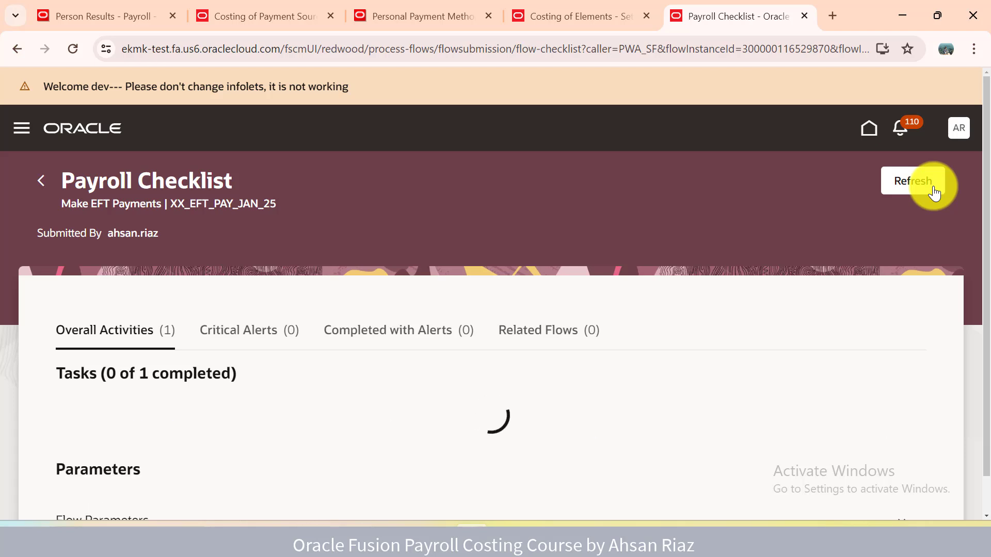
{"action": "left_click", "coordinate": [935, 192]}
{"action": "left_click", "coordinate": [934, 192]}
{"action": "left_click", "coordinate": [934, 192]}
{"action": "left_click", "coordinate": [934, 192]}
{"action": "left_click", "coordinate": [934, 192]}
{"action": "left_click", "coordinate": [934, 192]}
{"action": "left_click", "coordinate": [934, 192]}
{"action": "left_click", "coordinate": [935, 192]}
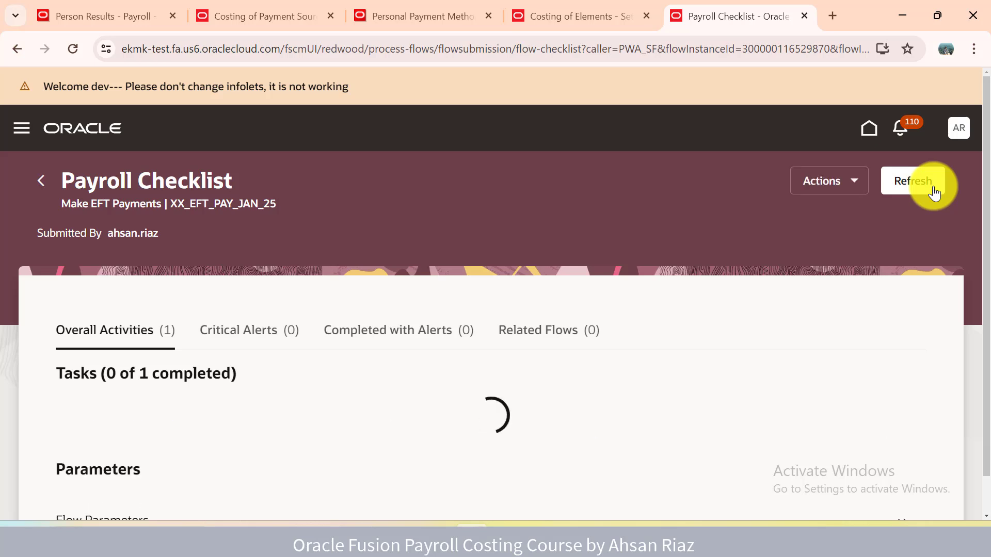
Step: Reload the employee's Person Results page and check the results listing for the Make EFT Payments process
{"action": "left_click", "coordinate": [142, 19]}
{"action": "left_click", "coordinate": [198, 50]}
{"action": "key", "text": "Return"}
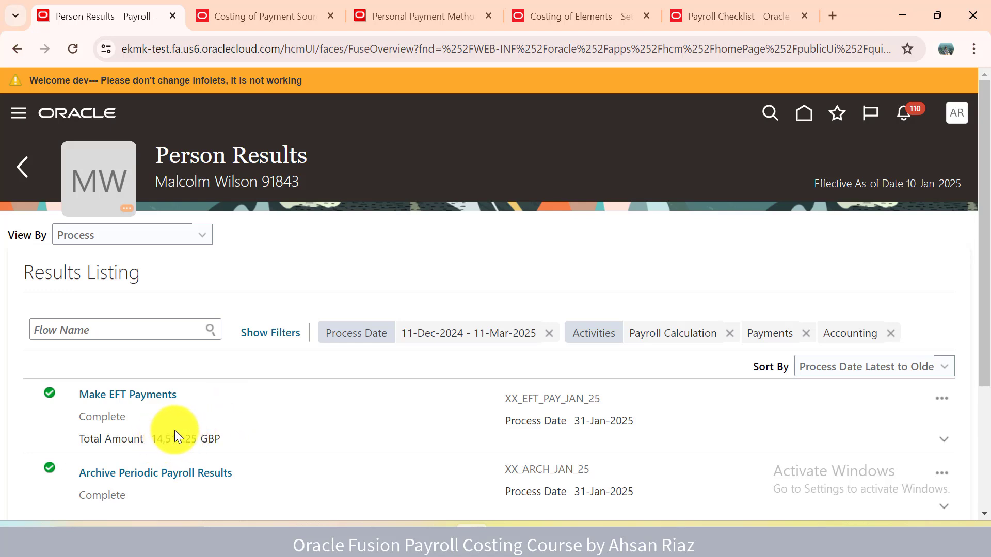
{"action": "left_click_drag", "start_coordinate": [981, 173], "coordinate": [956, 257]}
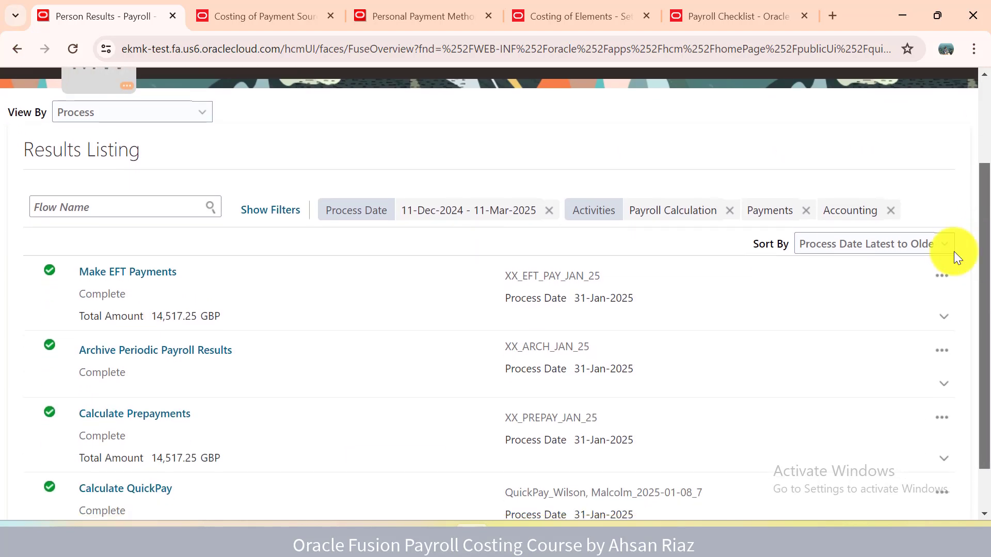
Step: Open the employee's Calculate Prepayments result details and examine the payment status and bank details
{"action": "left_click", "coordinate": [171, 419]}
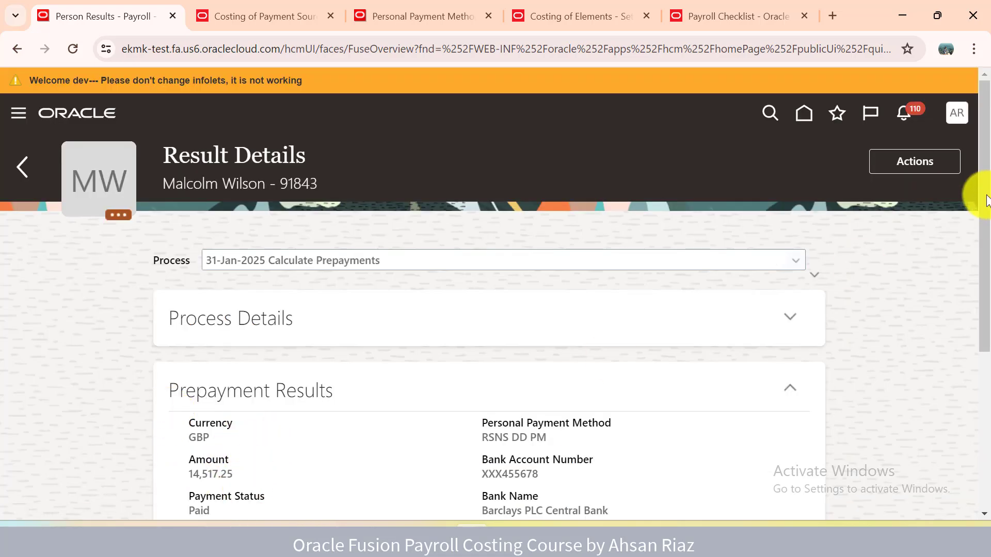
{"action": "left_click_drag", "start_coordinate": [983, 198], "coordinate": [821, 286]}
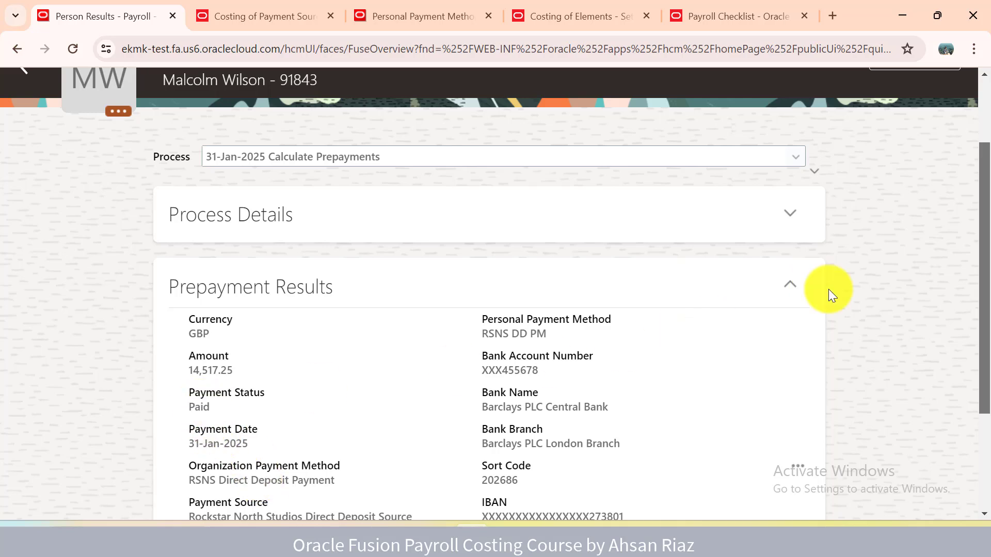
{"action": "left_click_drag", "start_coordinate": [986, 237], "coordinate": [392, 71]}
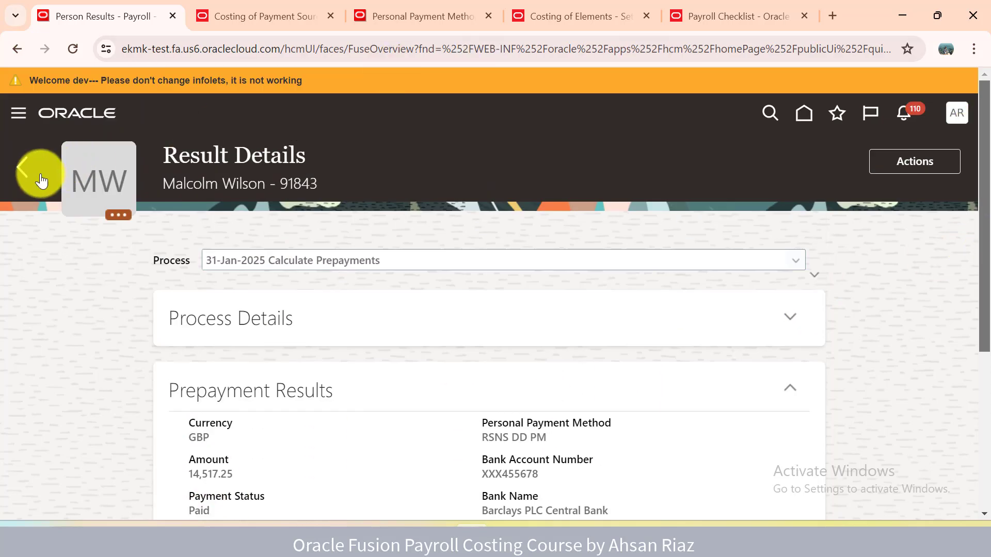
Step: Return to the employee's Person Results, check the payment source costing page, and locate the Costing of Payment step in the Excel workbook Data.xlsx
{"action": "left_click", "coordinate": [29, 179]}
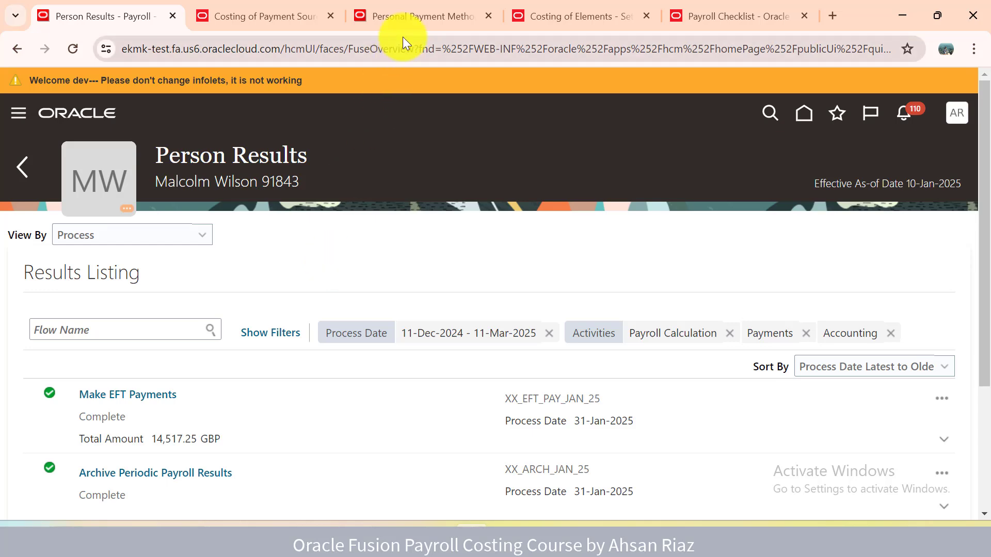
{"action": "left_click", "coordinate": [284, 23]}
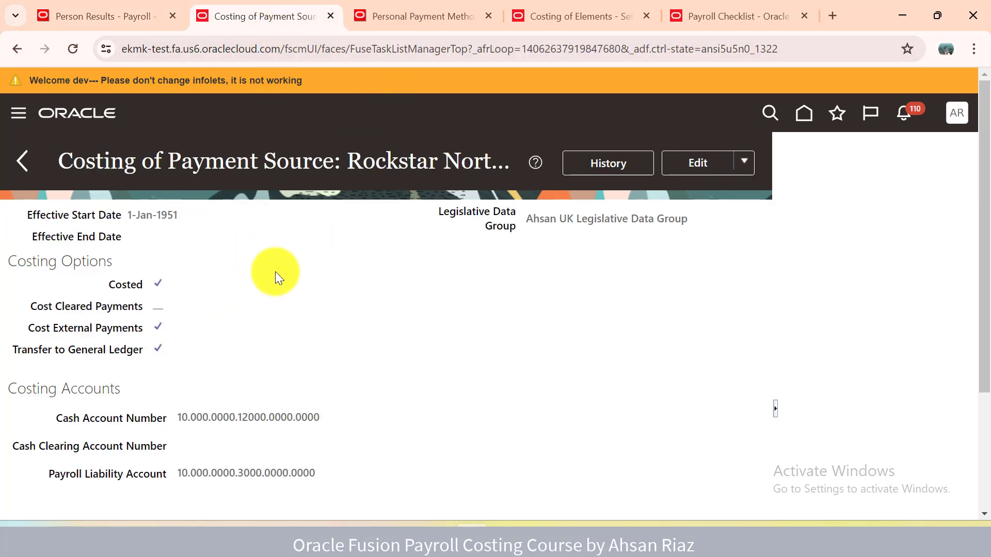
{"action": "left_click", "coordinate": [120, 12]}
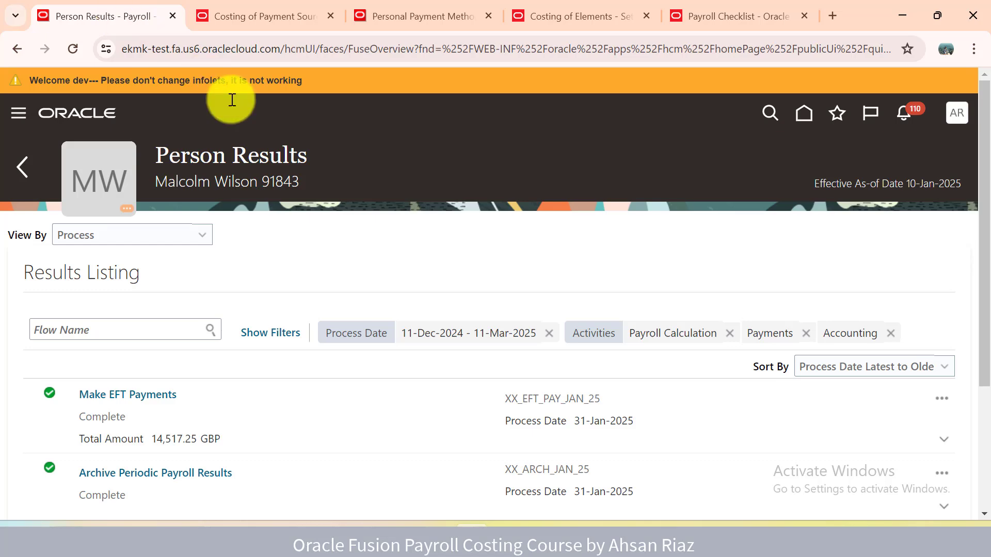
{"action": "key", "text": "alt+Tab"}
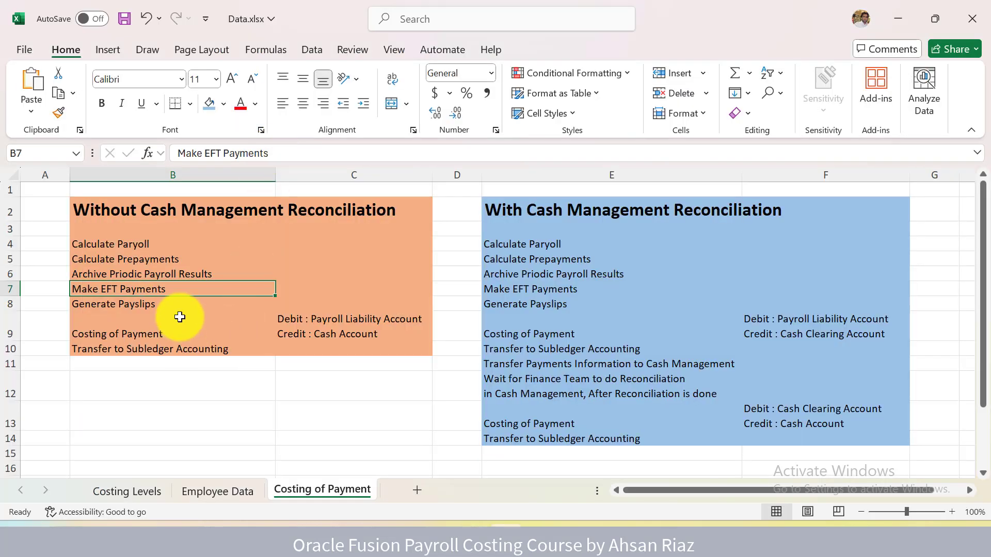
{"action": "left_click", "coordinate": [173, 331]}
{"action": "key", "text": "alt+Tab"}
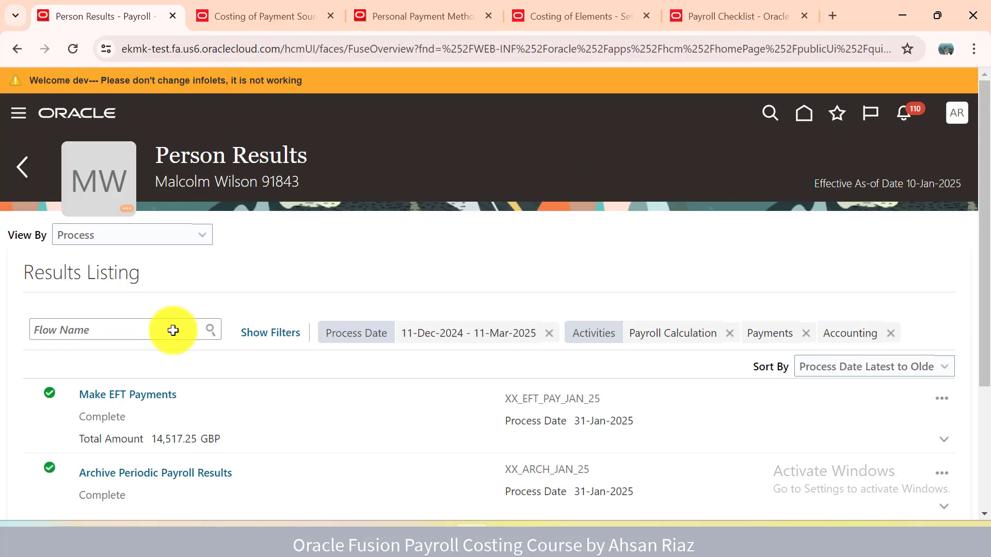
Step: Leave the EFT checklist, search the flow patterns for "costing of payment" and open the Calculate Costing of Payments flow
{"action": "left_click", "coordinate": [701, 27]}
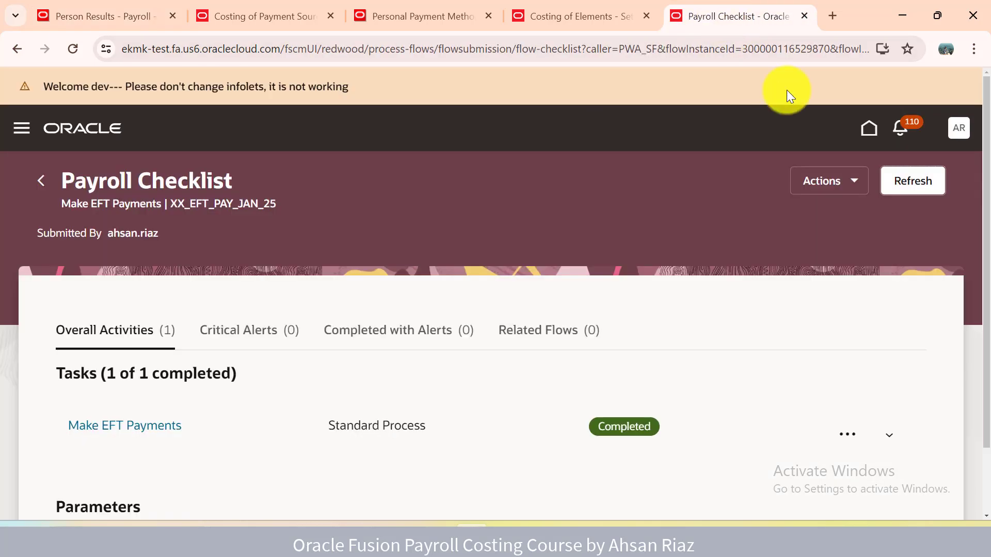
{"action": "left_click", "coordinate": [43, 181]}
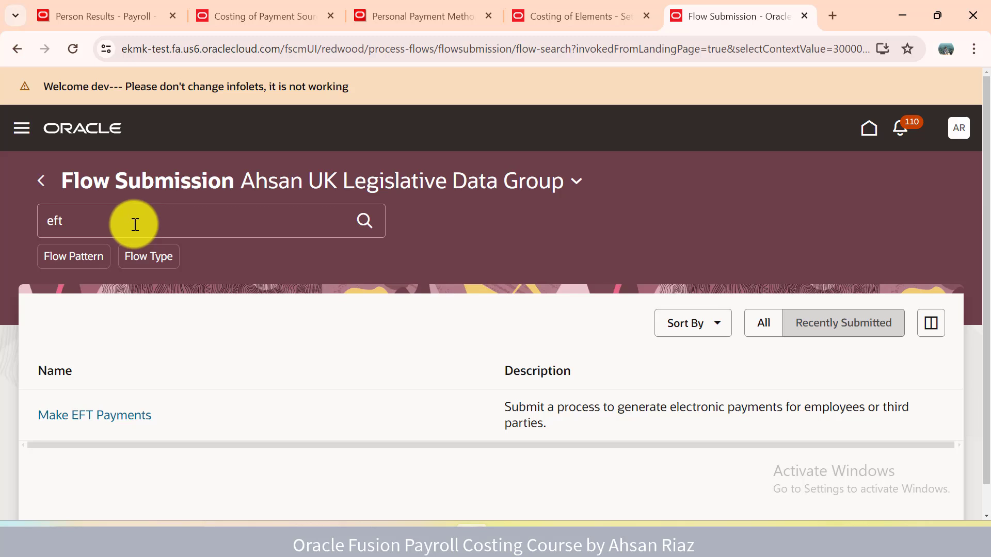
{"action": "left_click", "coordinate": [135, 224]}
{"action": "type", "text": "costing "}
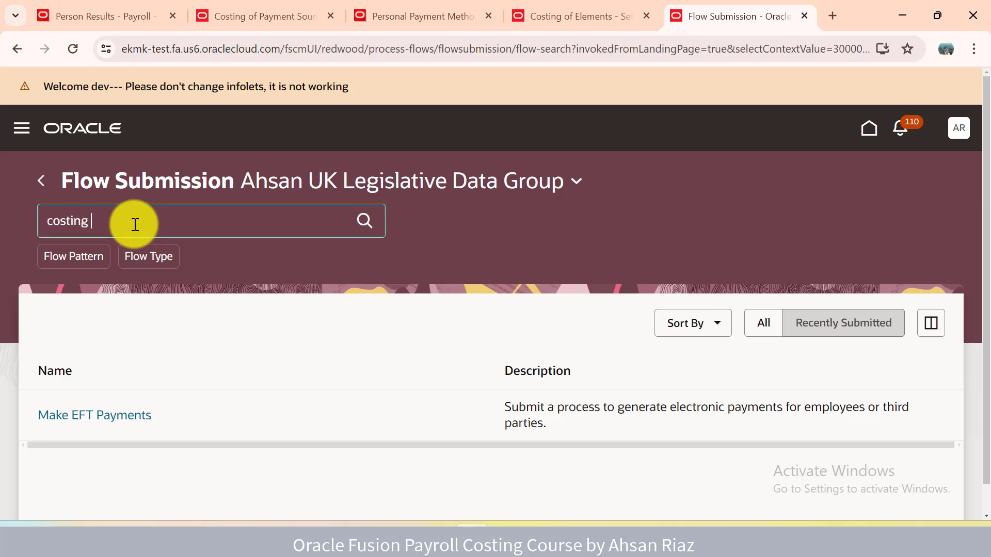
{"action": "type", "text": "of payer"}
{"action": "type", "text": "nt"}
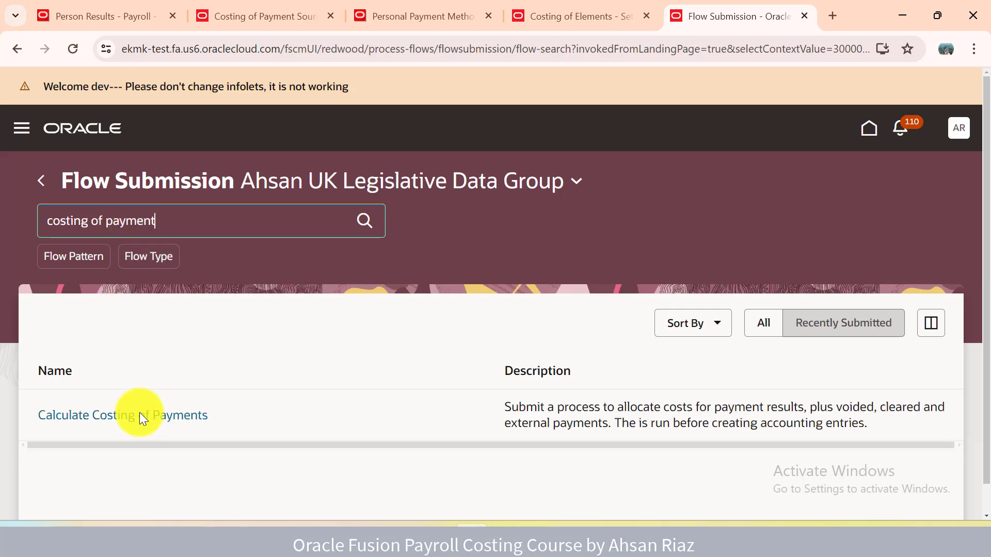
{"action": "left_click", "coordinate": [139, 416]}
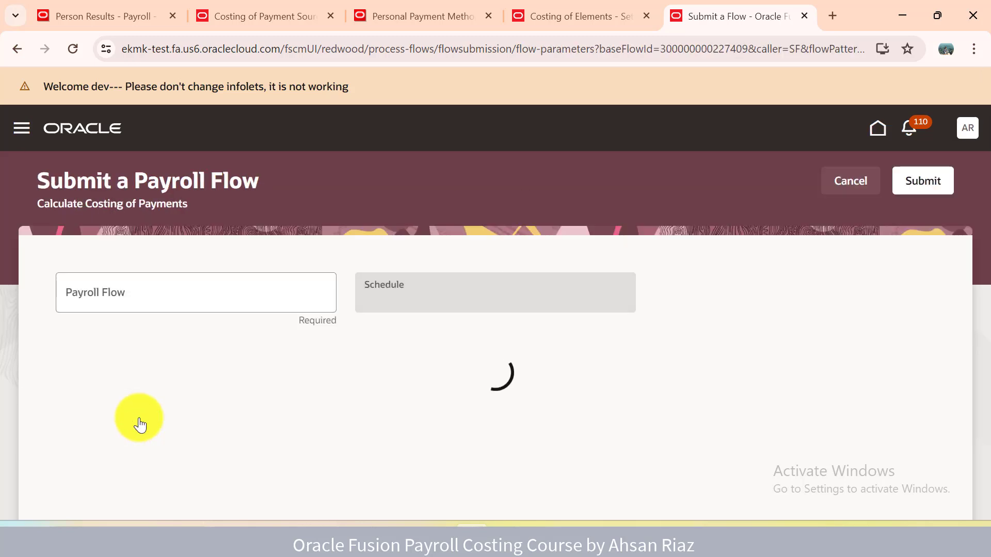
Step: Submit the flow as XX_COPAY_JAN_25 with process end date 31-Jan-2025 and the RSNS Monthly Payroll Consolidation Group
{"action": "left_click", "coordinate": [98, 294]}
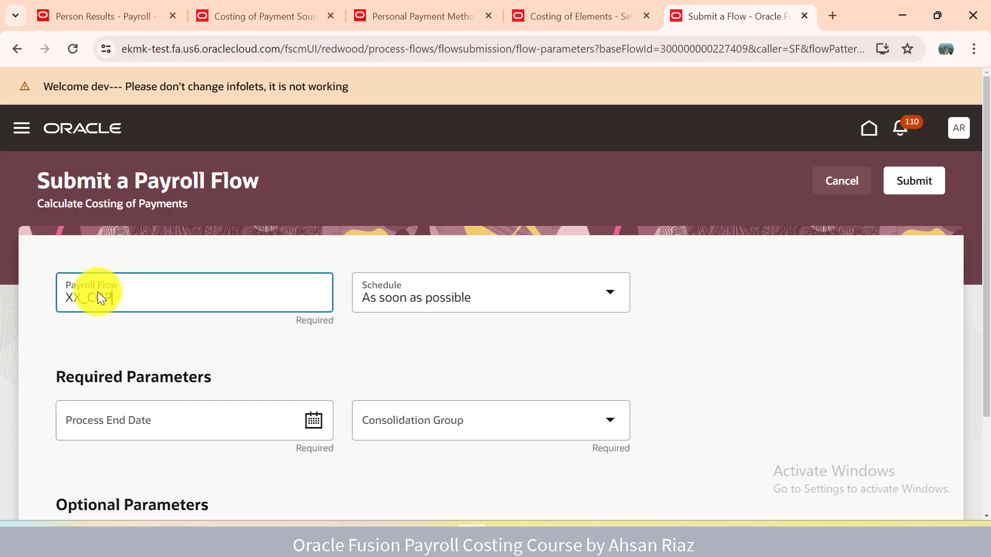
{"action": "type", "text": "XX_CPAy_JAN_25"}
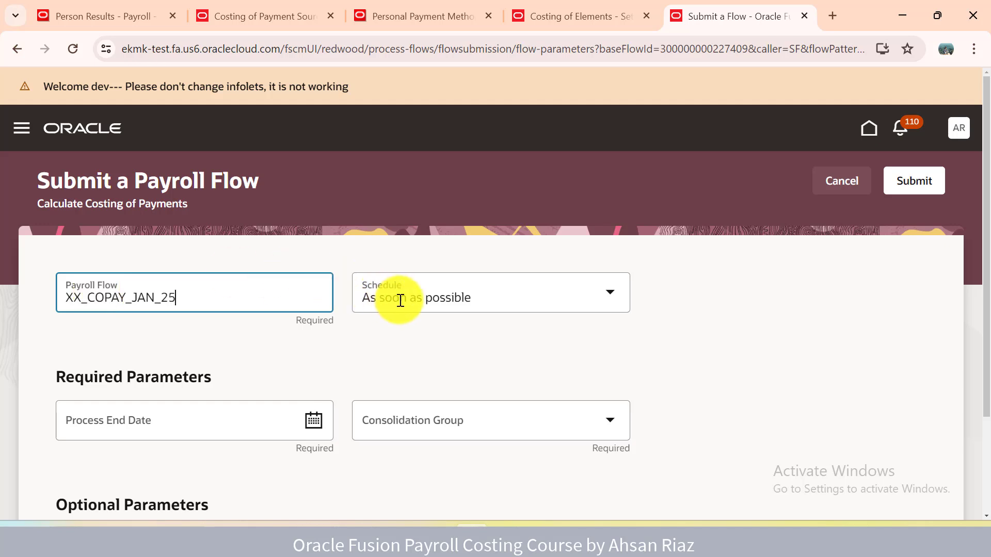
{"action": "left_click", "coordinate": [306, 420]}
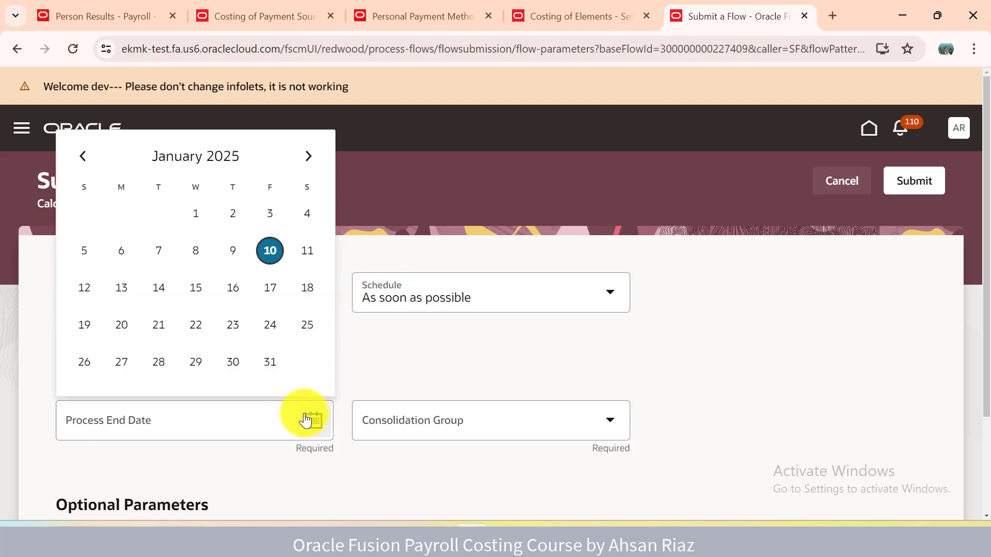
{"action": "left_click", "coordinate": [274, 362]}
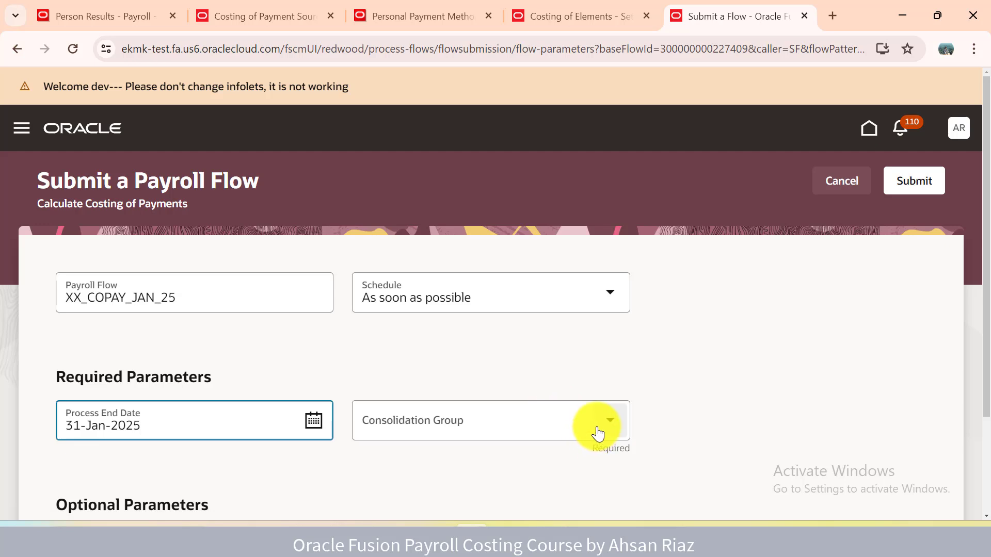
{"action": "left_click", "coordinate": [597, 429]}
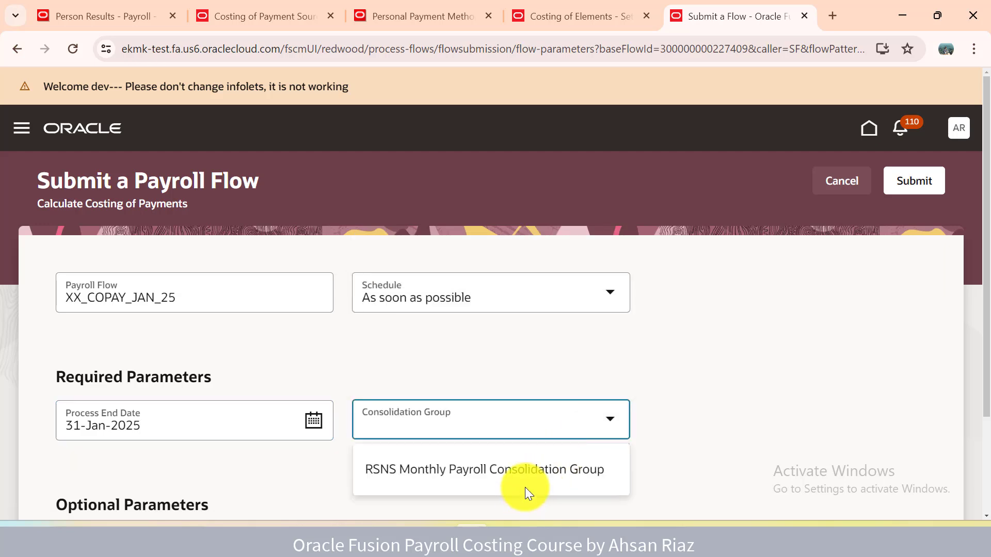
{"action": "left_click", "coordinate": [525, 481]}
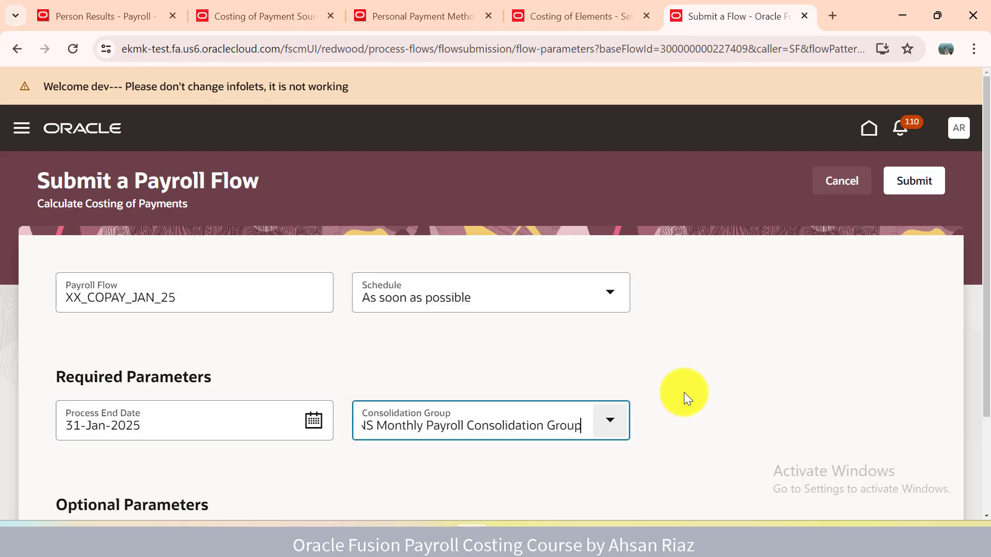
{"action": "left_click", "coordinate": [908, 190]}
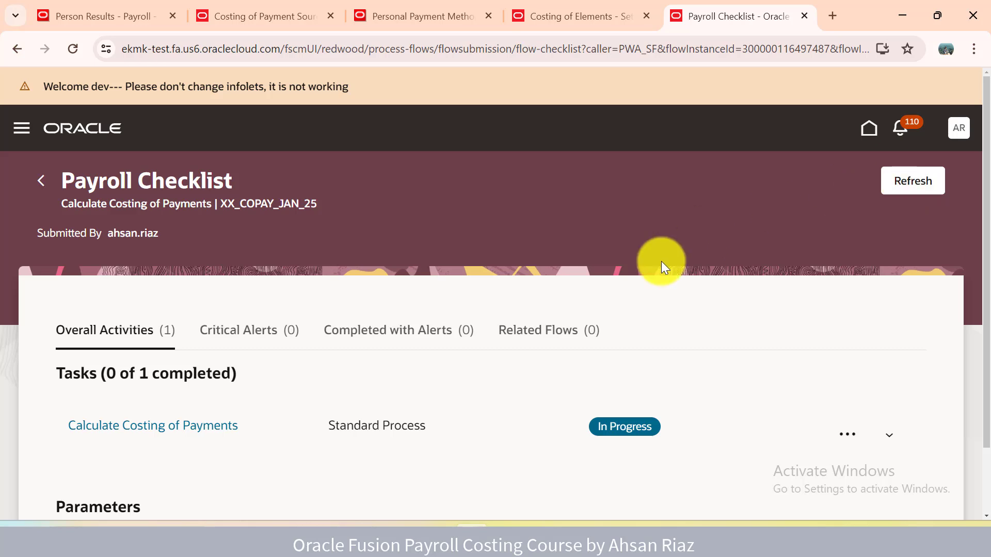
Step: Refresh the XX_COPAY_JAN_25 checklist repeatedly until the Calculate Costing of Payments task finishes
{"action": "left_click", "coordinate": [891, 188]}
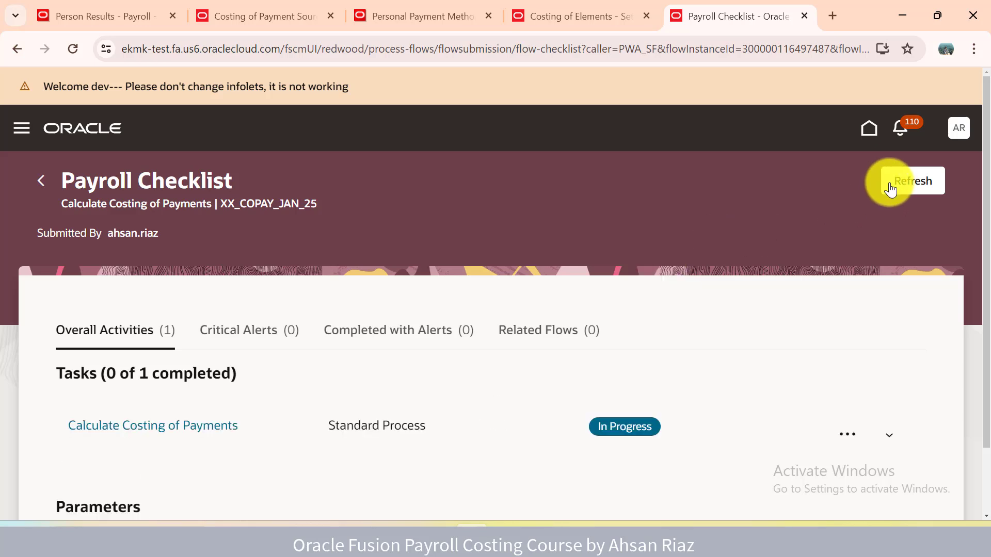
{"action": "left_click", "coordinate": [896, 189]}
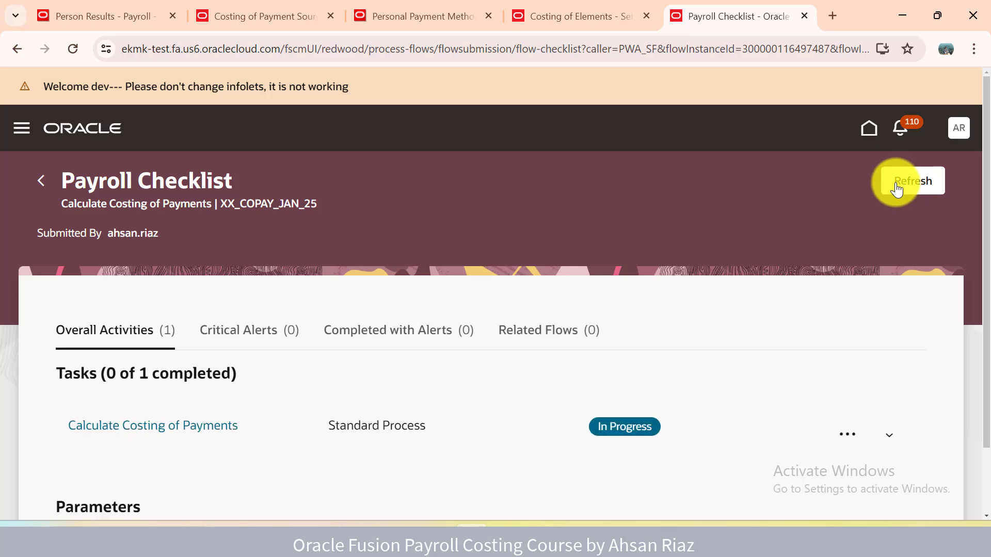
{"action": "left_click", "coordinate": [897, 189]}
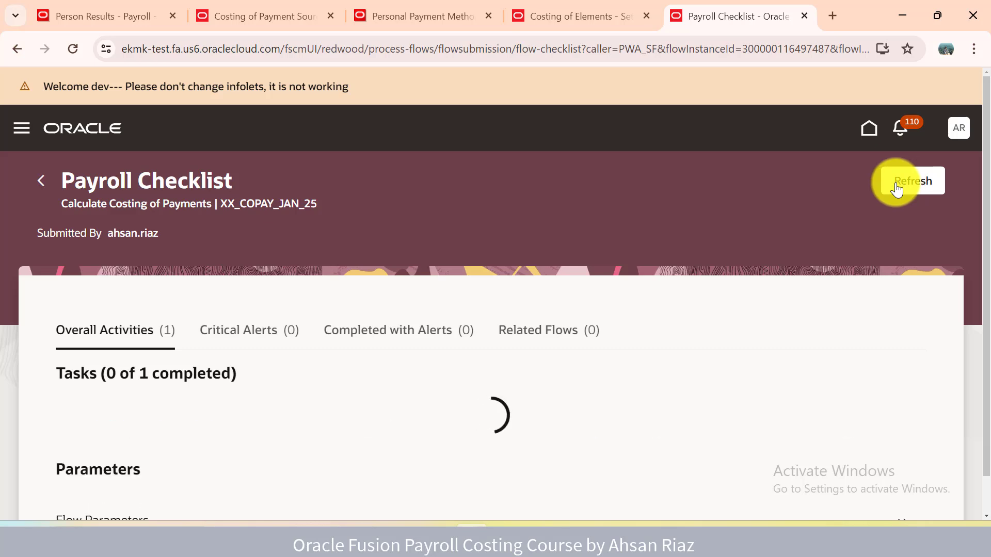
{"action": "left_click", "coordinate": [897, 189]}
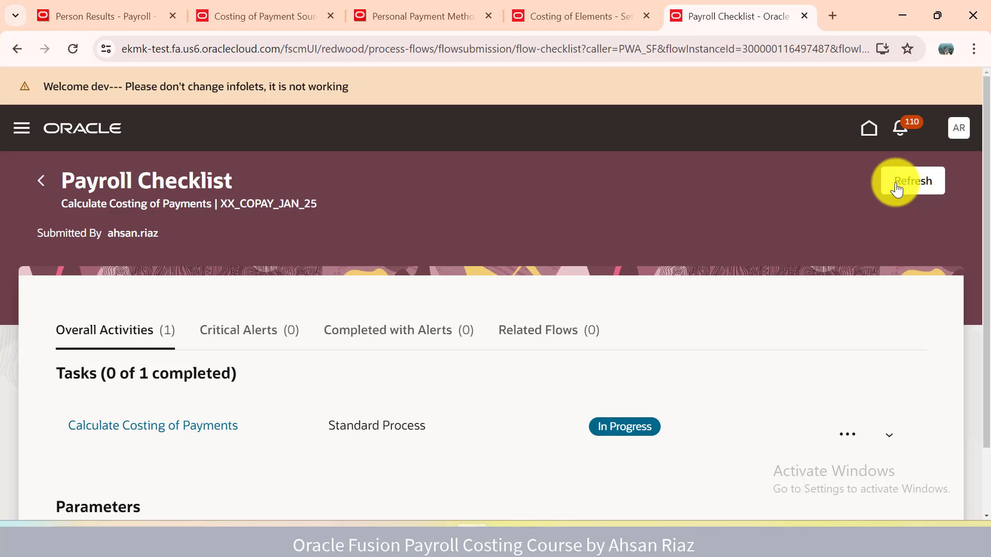
{"action": "left_click", "coordinate": [897, 189]}
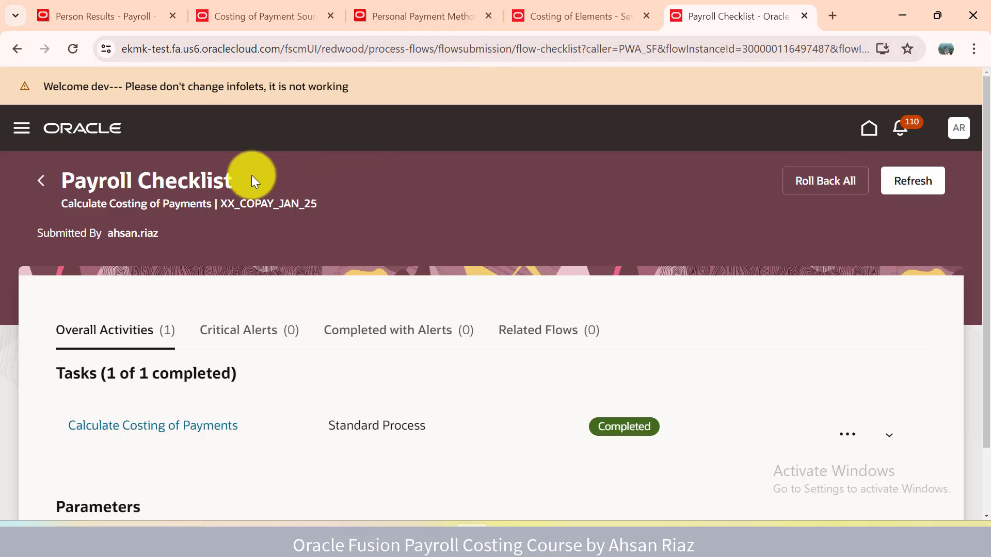
Step: Reload the employee's Person Results, open the Calculate Costing of Payments result and examine its payment costing debit and credit details
{"action": "left_click", "coordinate": [117, 8]}
{"action": "left_click", "coordinate": [145, 46]}
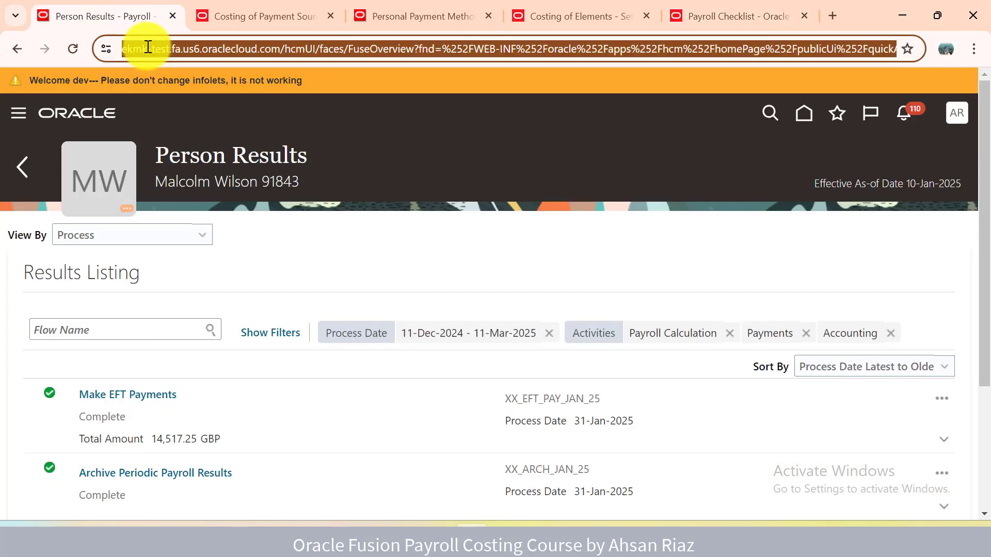
{"action": "key", "text": "Return"}
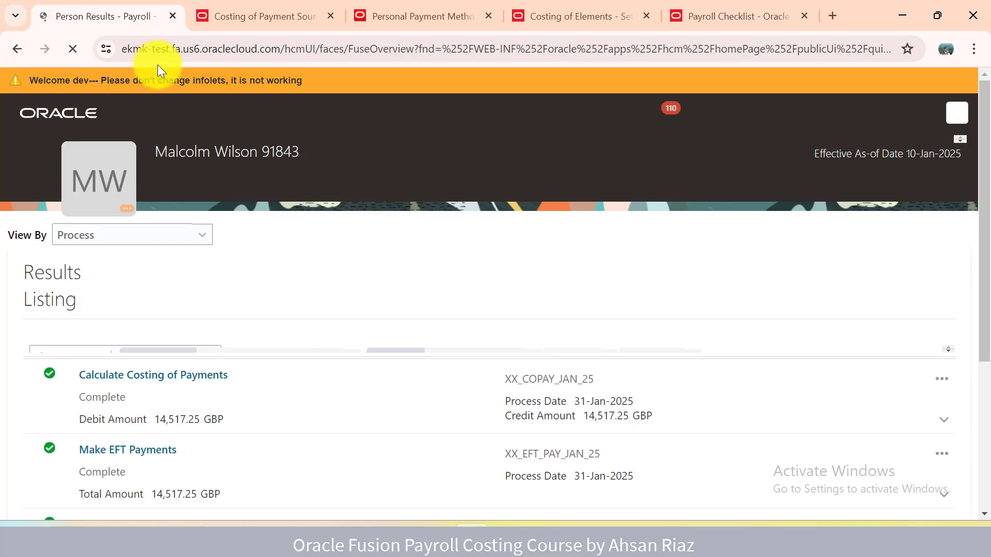
{"action": "left_click", "coordinate": [207, 399]}
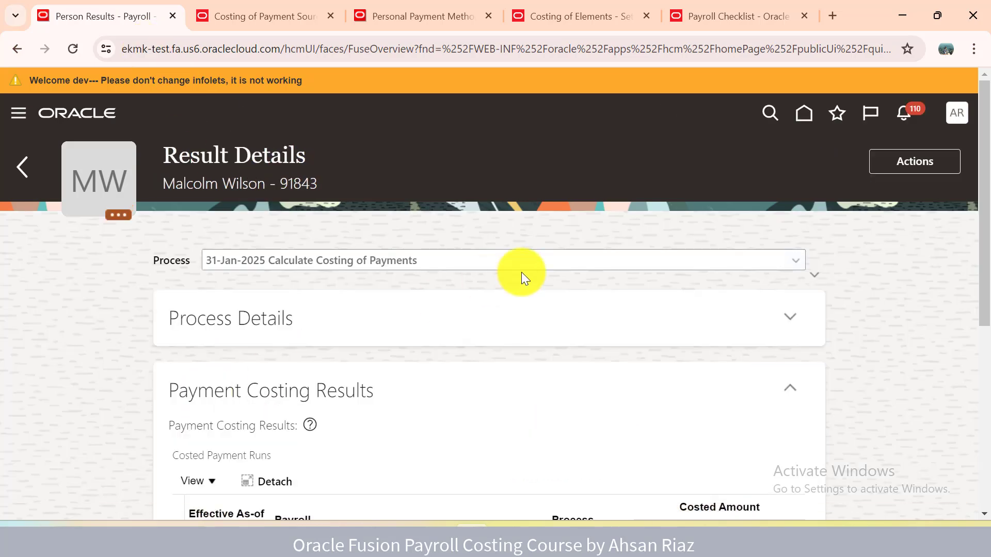
{"action": "left_click_drag", "start_coordinate": [984, 160], "coordinate": [982, 310]}
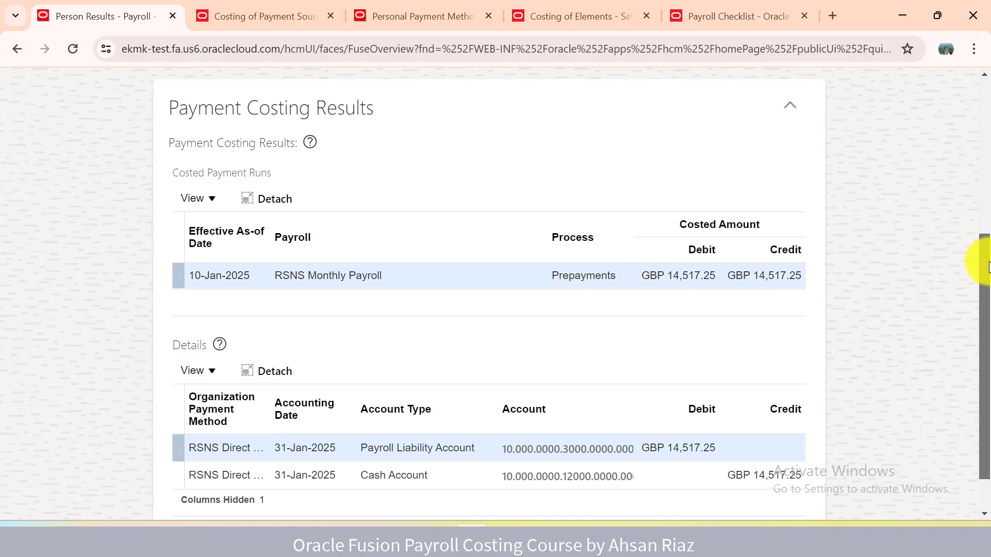
{"action": "left_click_drag", "start_coordinate": [987, 265], "coordinate": [986, 308]}
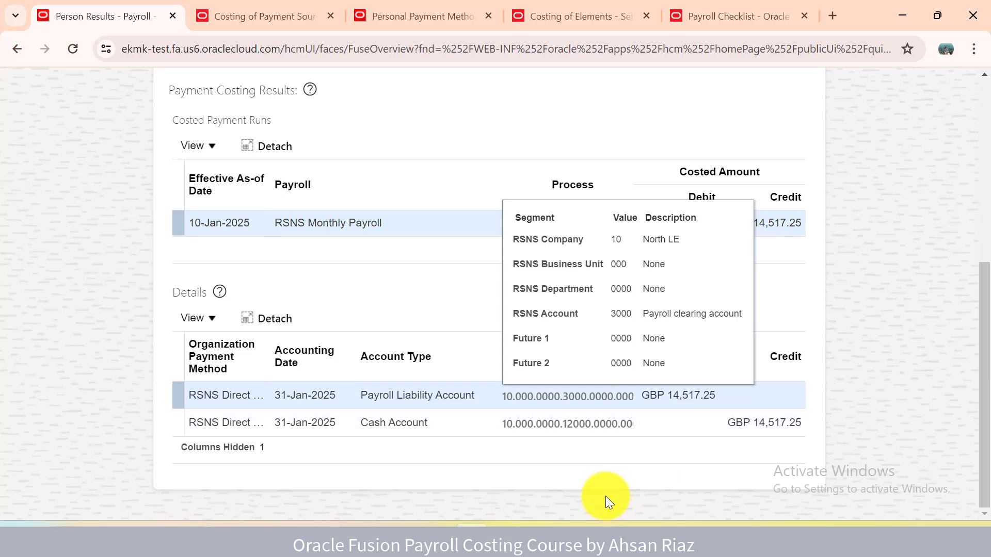
Step: Switch to the Excel workbook and compare the costing result with the entries under Without Cash Management Reconciliation, then return to the browser
{"action": "mouse_move", "coordinate": [503, 540]}
{"action": "left_click", "coordinate": [454, 498]}
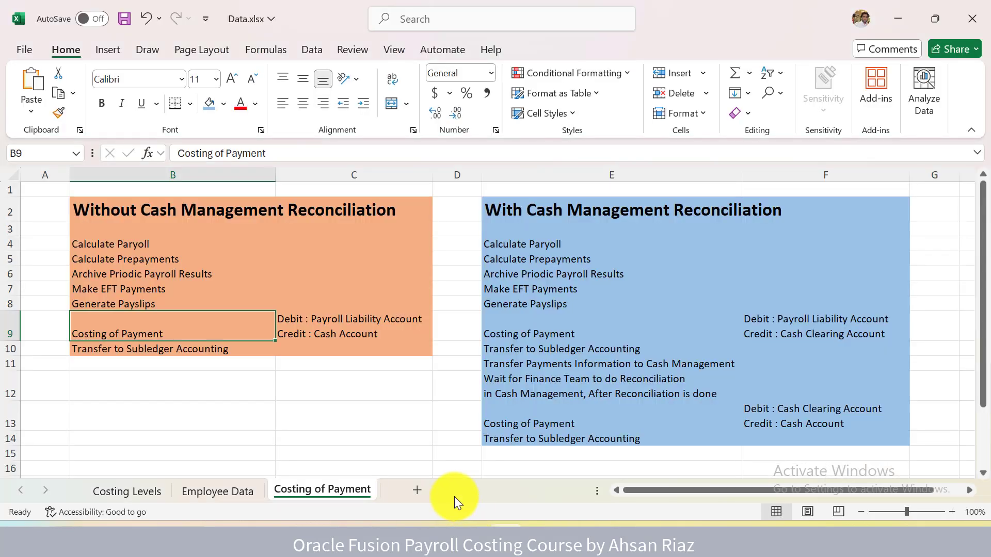
{"action": "left_click", "coordinate": [312, 311]}
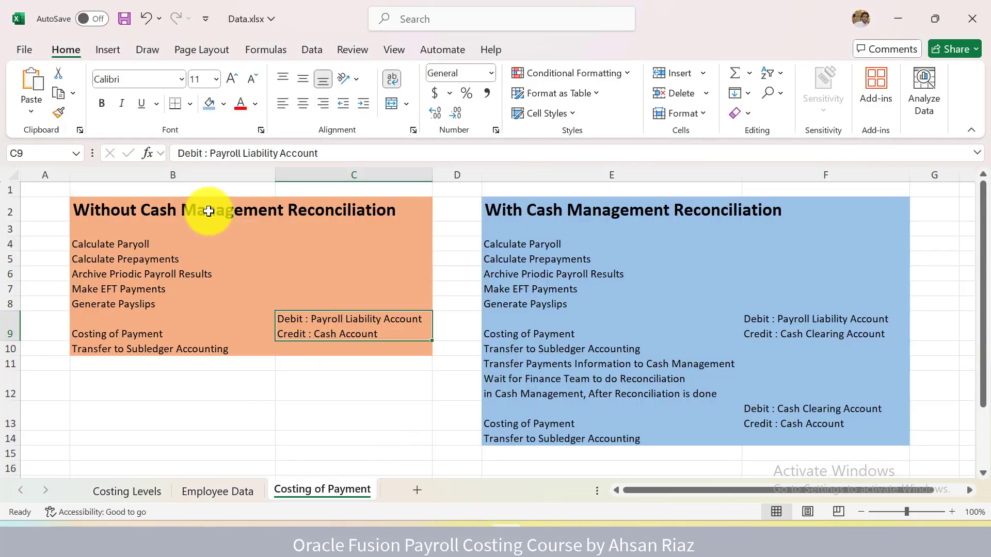
{"action": "left_click", "coordinate": [183, 210]}
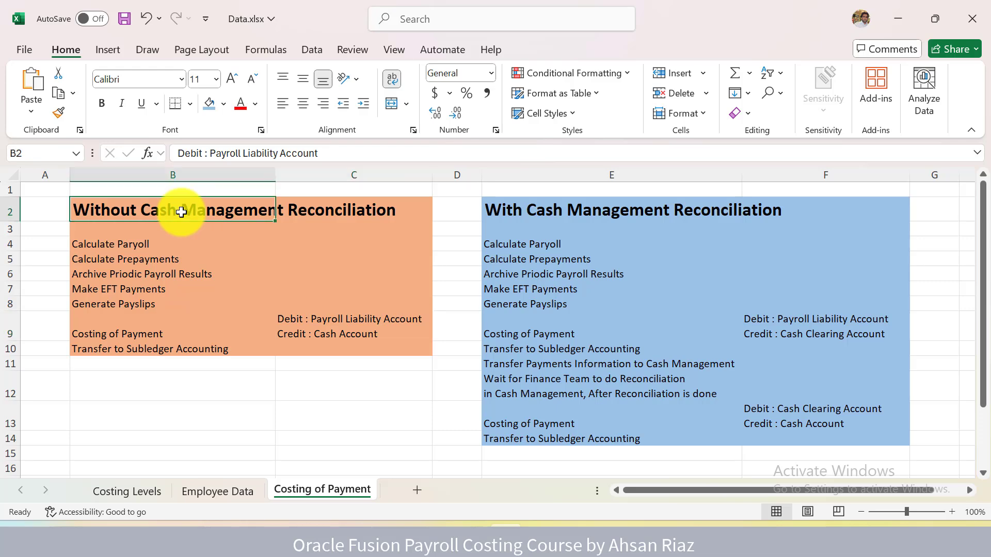
{"action": "left_click", "coordinate": [301, 204]}
{"action": "key", "text": "alt+Tab"}
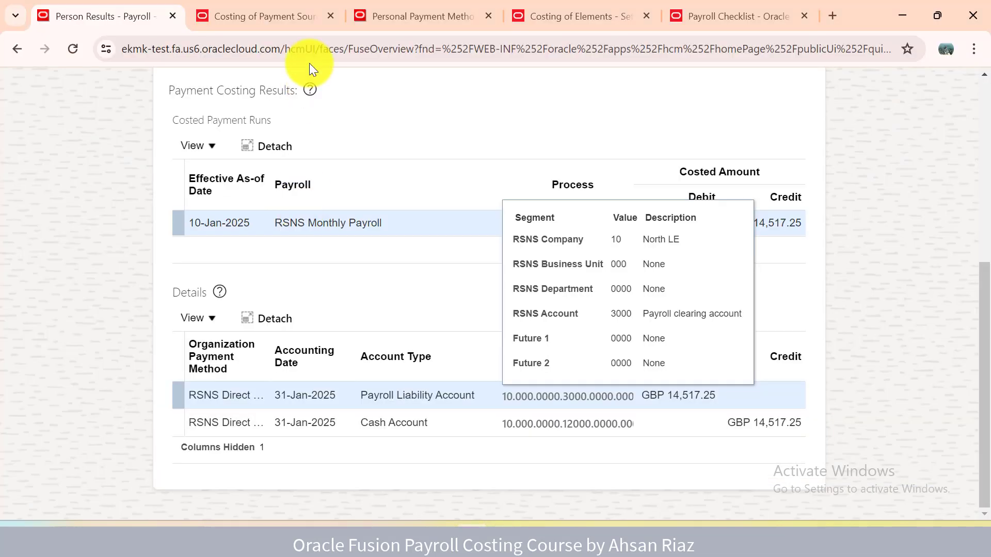
Step: Review the accounts on the Costing of Payment Source page against the workbook's debit and credit entries for Costing of Payment in cell C9
{"action": "left_click", "coordinate": [278, 15]}
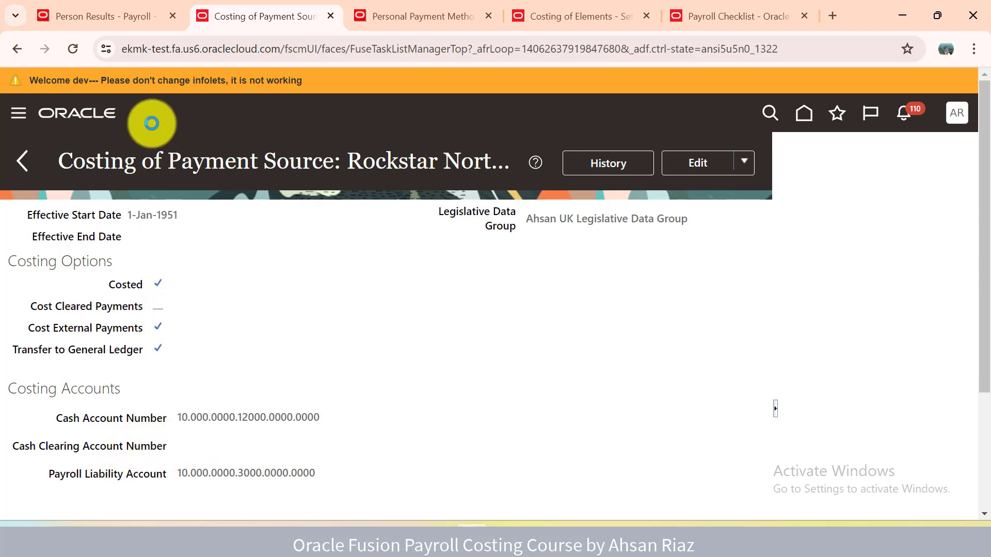
{"action": "key", "text": "alt+Tab"}
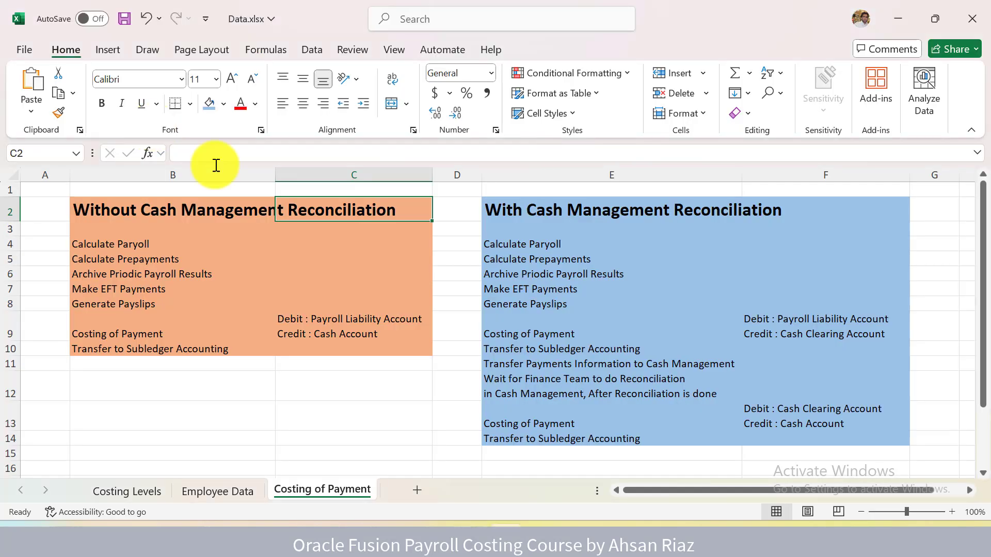
{"action": "left_click", "coordinate": [313, 320]}
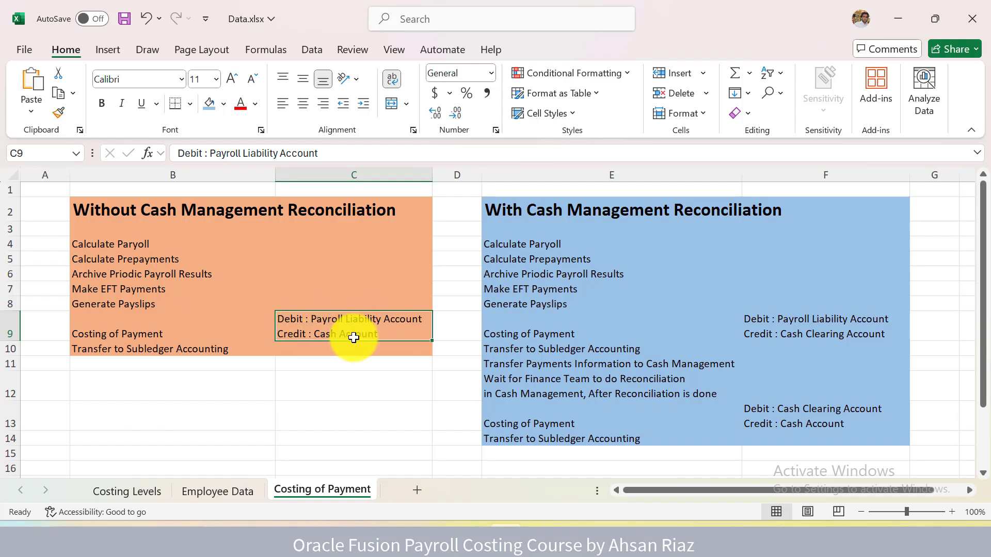
{"action": "key", "text": "alt+Tab"}
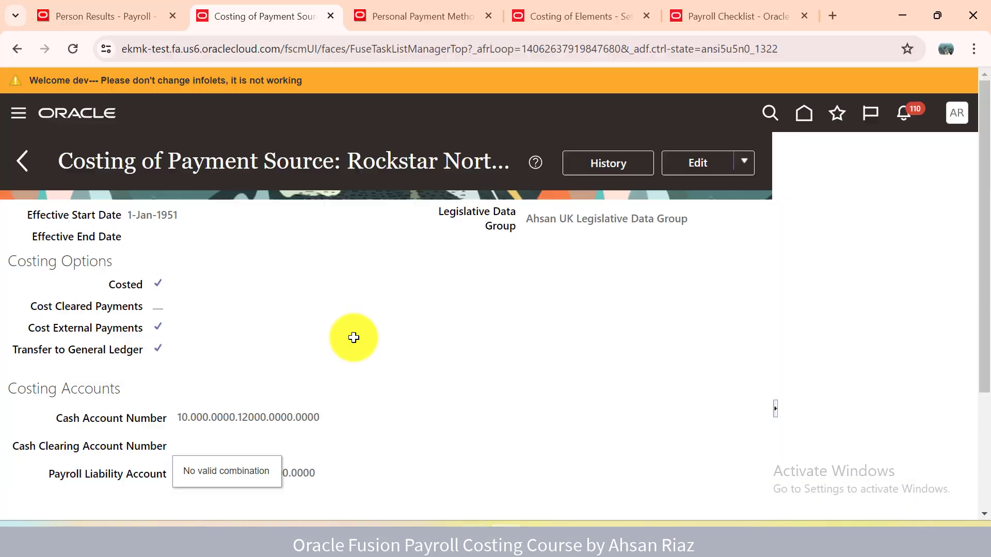
Step: Compare the payment source's costing accounts with the Excel workbook and review the Transfer to Subledger Accounting stage in cell B10
{"action": "key", "text": "alt+Tab"}
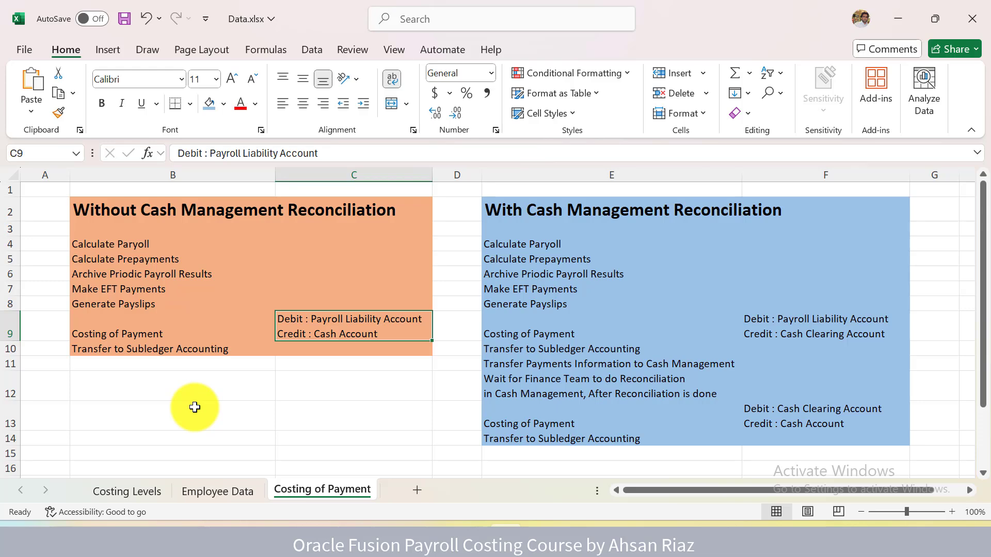
{"action": "key", "text": "alt+Tab"}
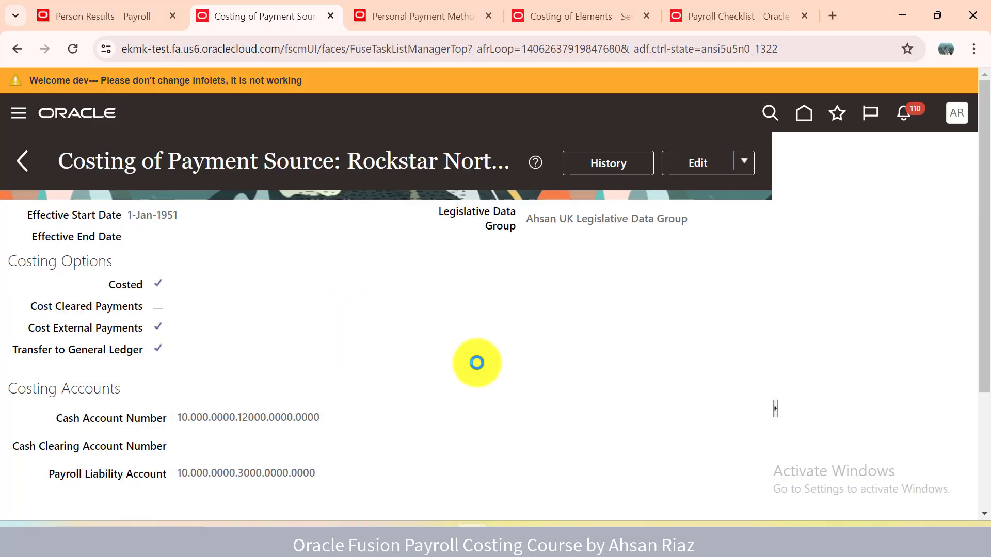
{"action": "key", "text": "alt+Tab"}
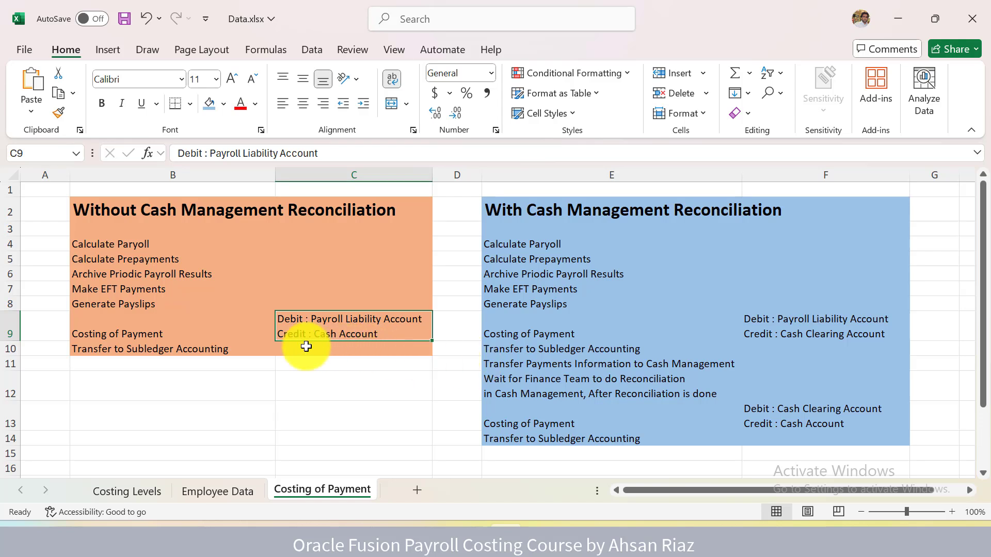
{"action": "left_click", "coordinate": [203, 350]}
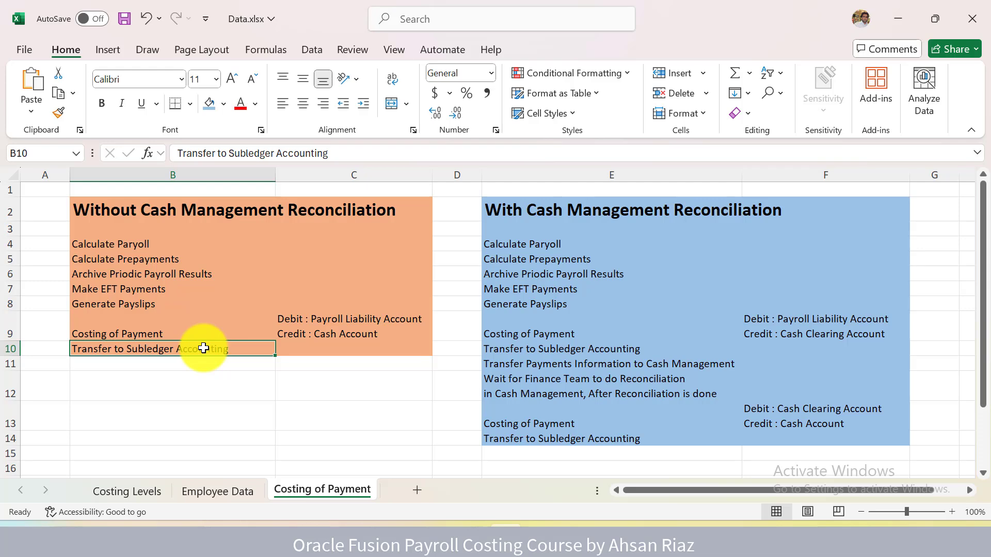
{"action": "key", "text": "alt+Tab"}
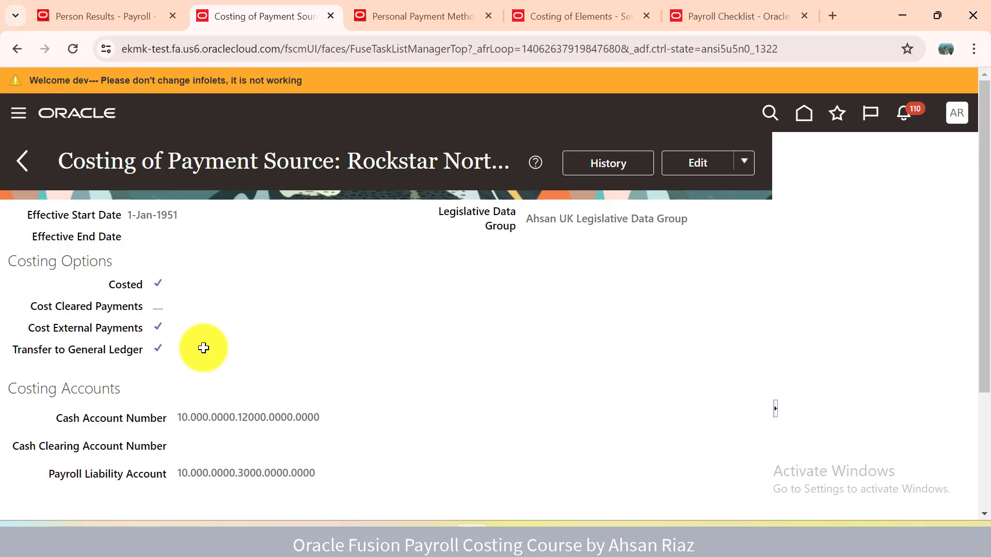
{"action": "key", "text": "alt+Tab"}
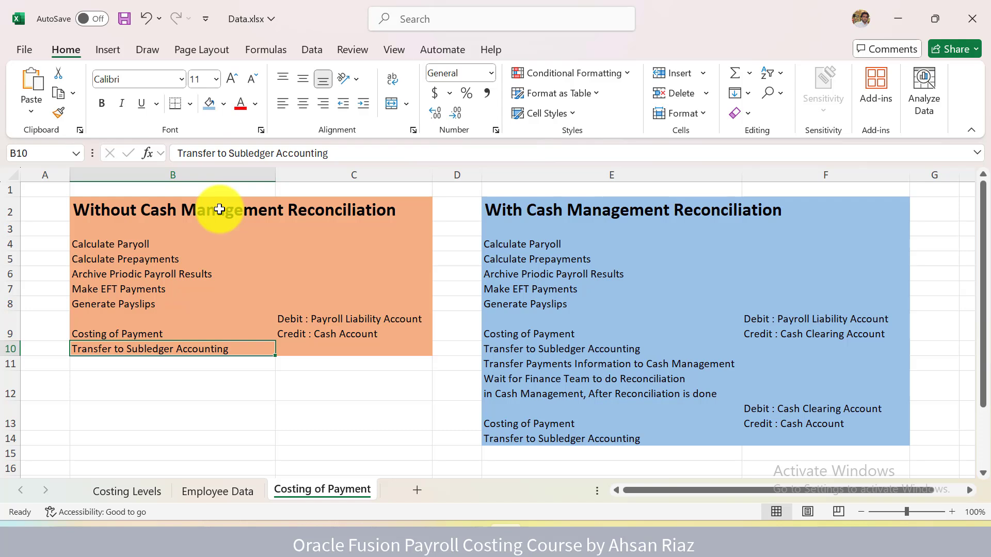
Step: Compare the Costing of Payment debit and credit entries in C9 and F9, without and with Cash Management Reconciliation
{"action": "left_click", "coordinate": [576, 213]}
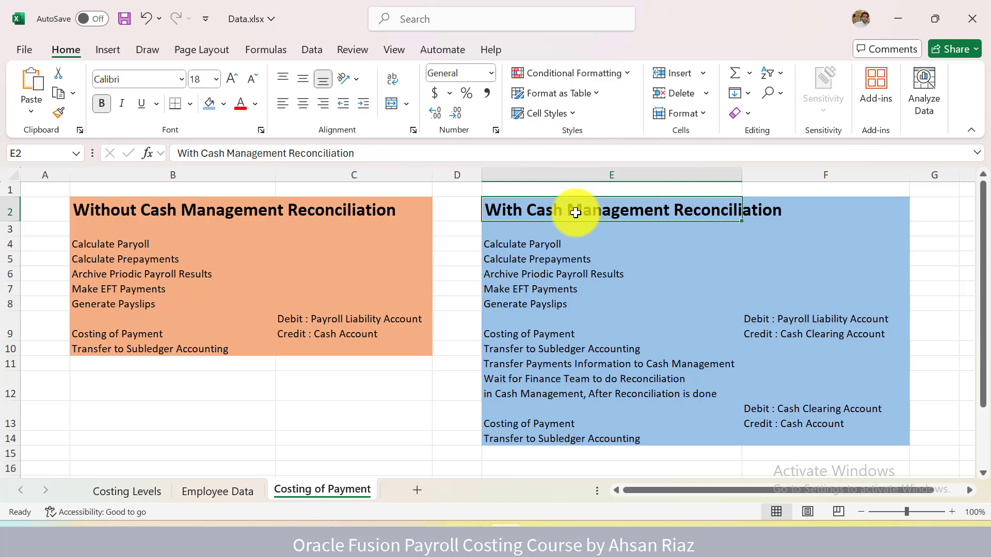
{"action": "left_click", "coordinate": [208, 332]}
{"action": "left_click", "coordinate": [299, 326]}
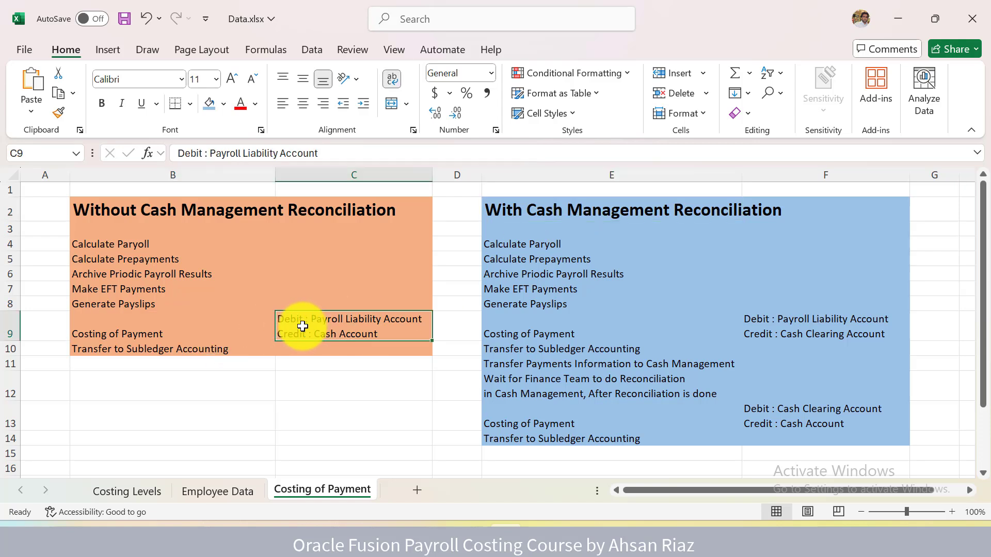
{"action": "left_click", "coordinate": [221, 348]}
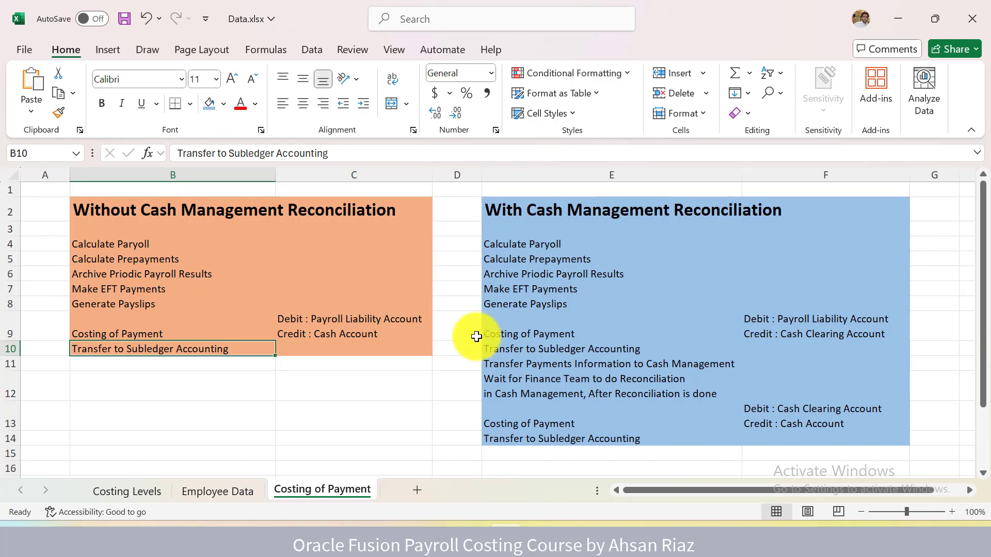
{"action": "left_click", "coordinate": [523, 302]}
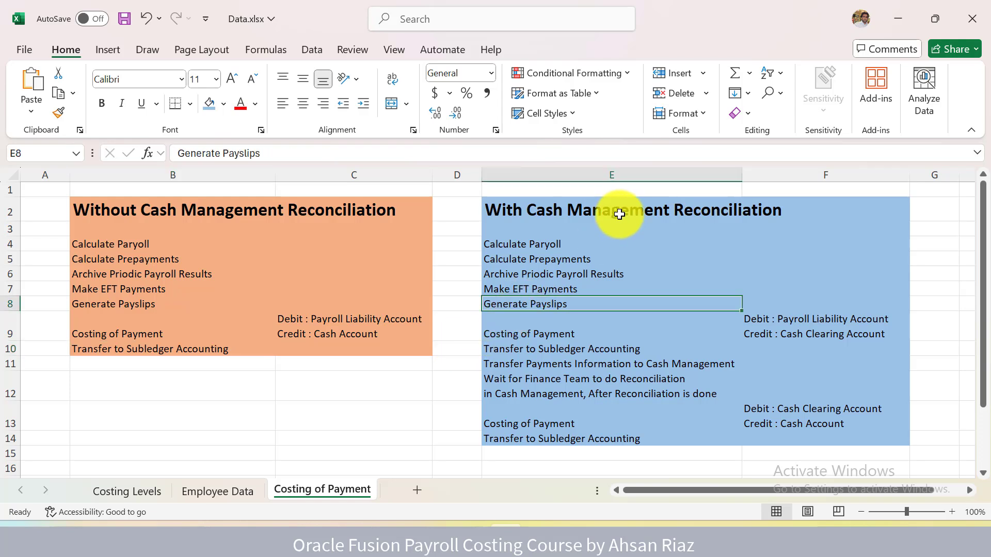
{"action": "left_click", "coordinate": [573, 340]}
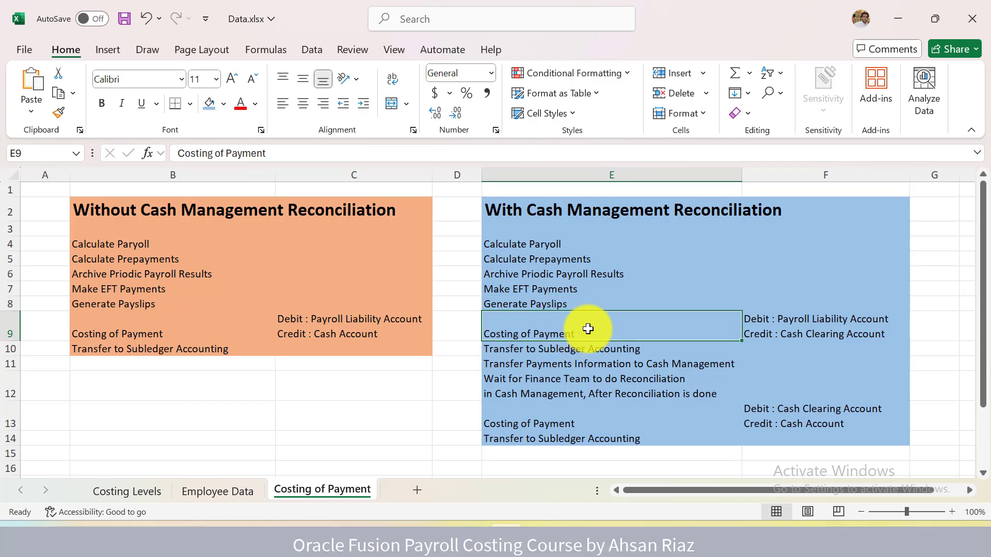
{"action": "left_click", "coordinate": [781, 323]}
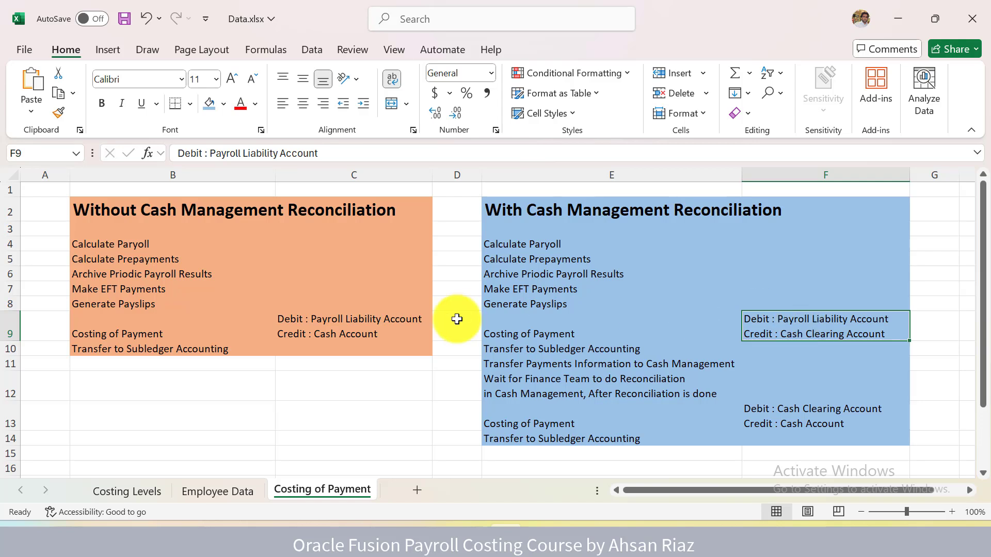
{"action": "left_click", "coordinate": [373, 329]}
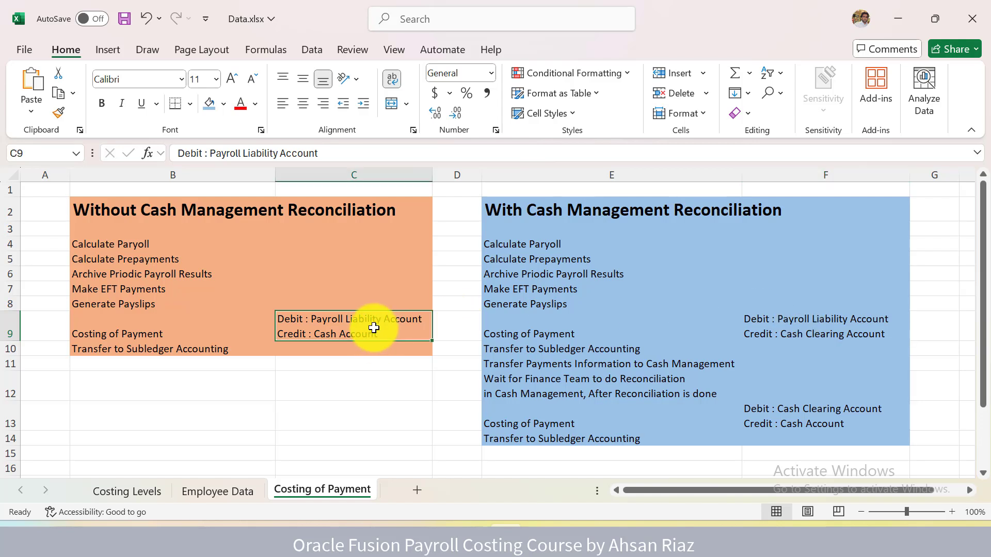
{"action": "left_click", "coordinate": [760, 335]}
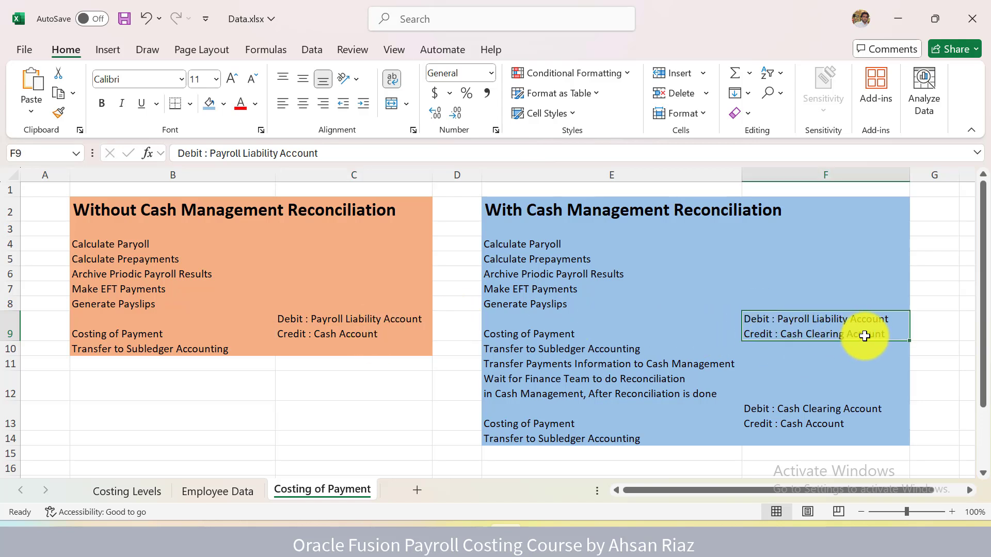
{"action": "left_click", "coordinate": [388, 332]}
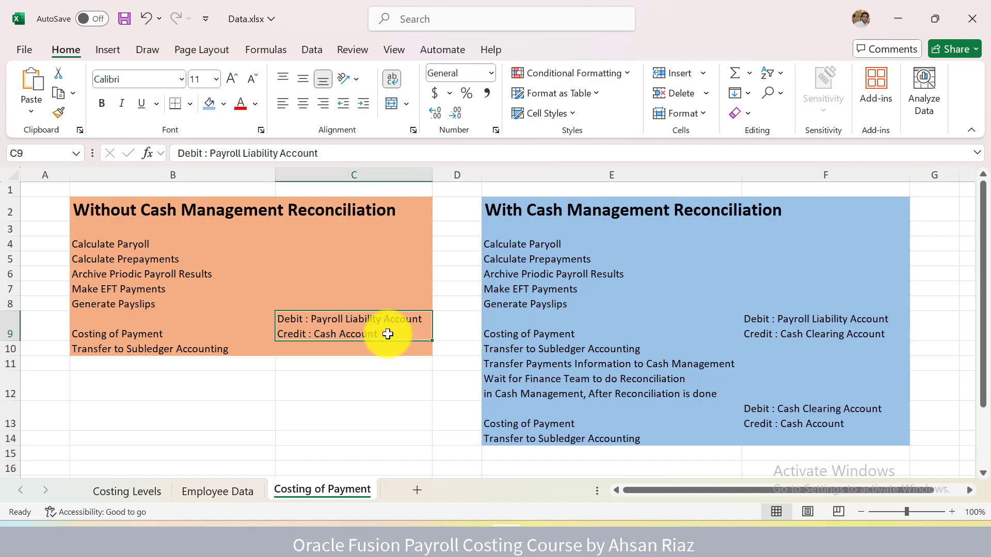
{"action": "left_click", "coordinate": [787, 331]}
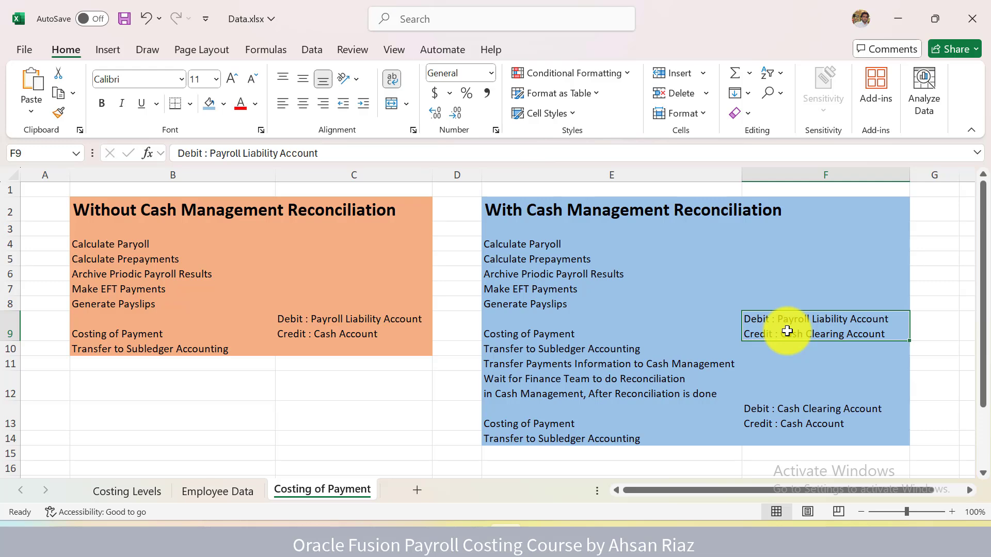
Step: Switch back to the browser, open the payment source costing record in Correct mode and enable Cost Cleared Payments
{"action": "key", "text": "alt+Tab"}
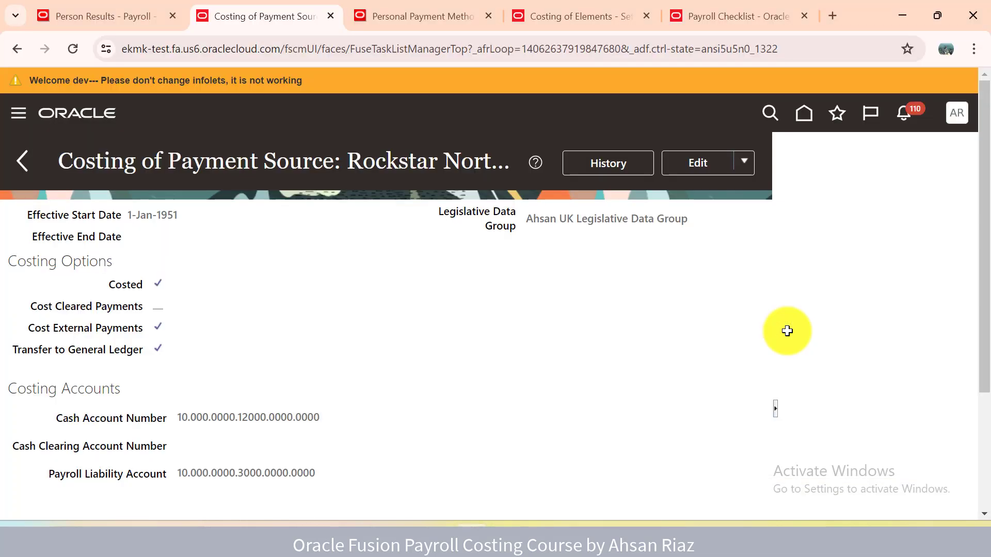
{"action": "key", "text": "alt+Tab"}
{"action": "key", "text": "alt+Tab"}
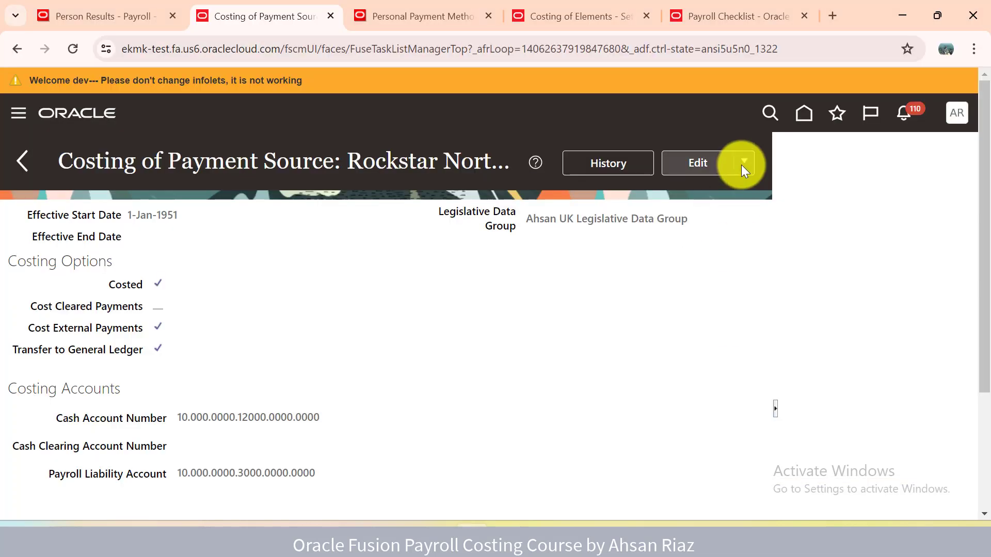
{"action": "left_click", "coordinate": [742, 166]}
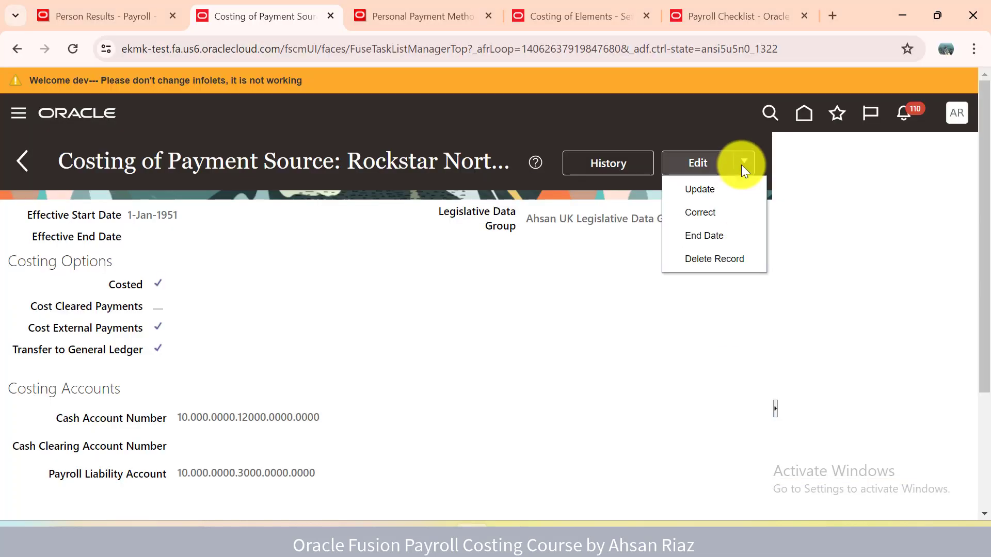
{"action": "left_click", "coordinate": [707, 219]}
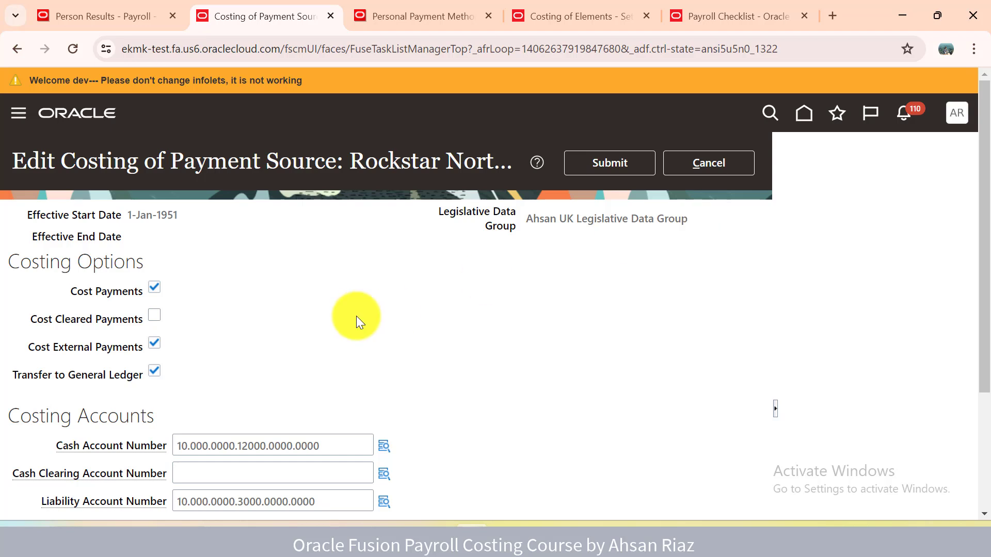
{"action": "left_click", "coordinate": [154, 317]}
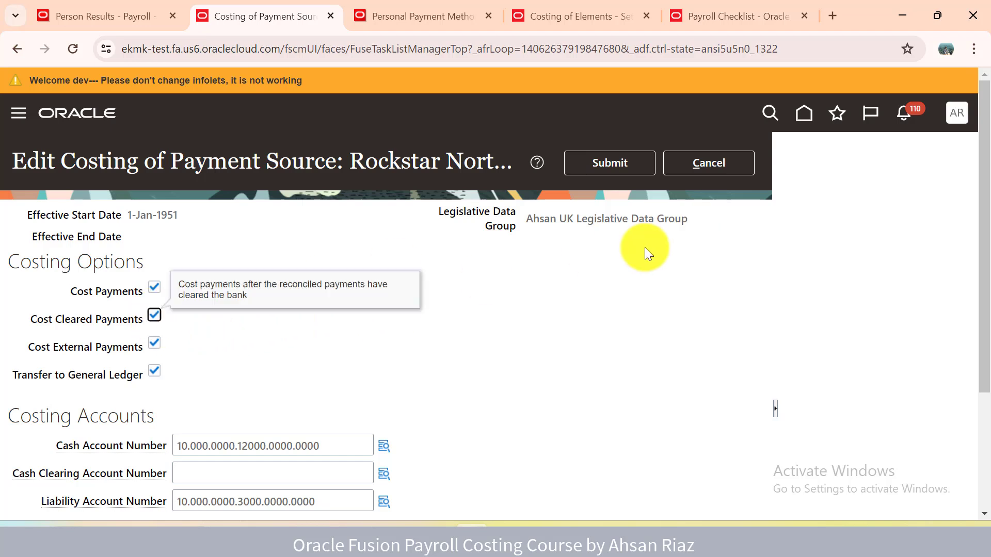
Step: Open the Cash Clearing Account Number segments and set RSNS Company to 10, RSNS Business Unit to 000 and RSNS Department to 0000
{"action": "scroll", "coordinate": [985, 194], "scroll_direction": "down", "scroll_amount": 1}
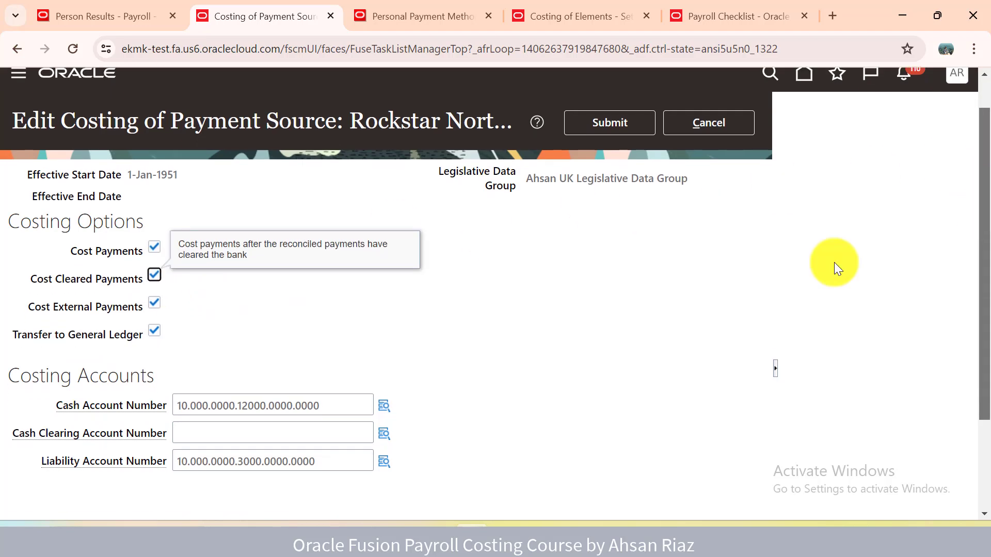
{"action": "left_click", "coordinate": [383, 435]}
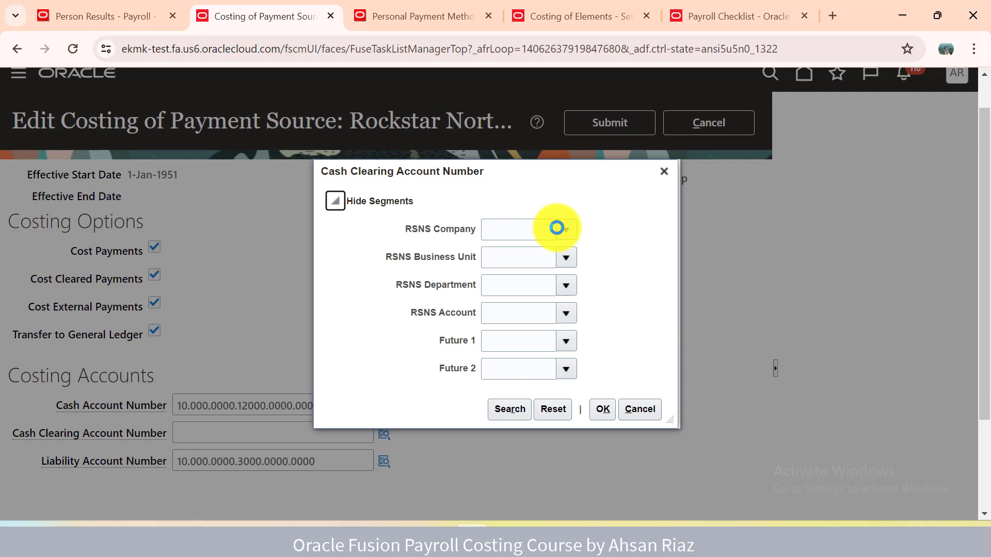
{"action": "left_click", "coordinate": [529, 236]}
{"action": "type", "text": "10"}
{"action": "key", "text": "Tab"}
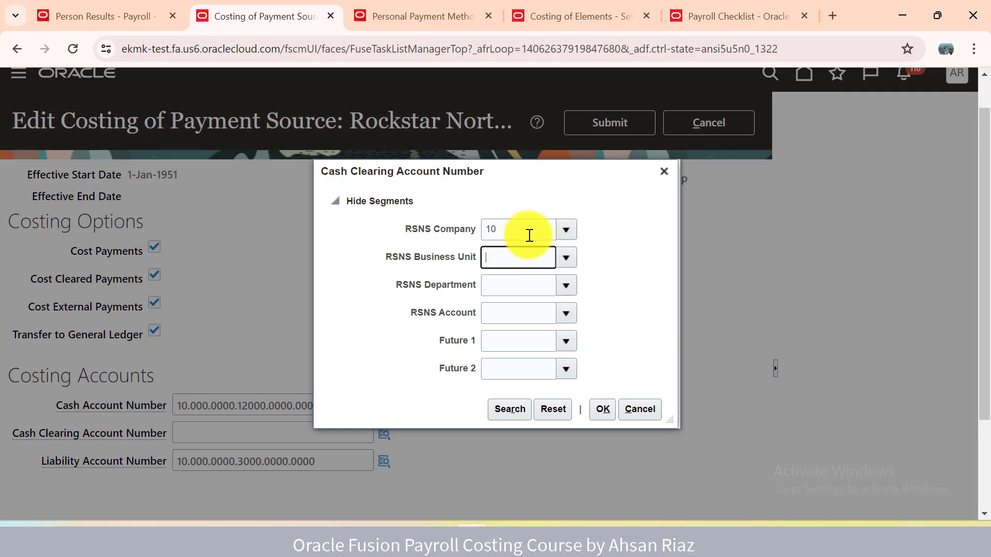
{"action": "type", "text": "000"}
{"action": "key", "text": "Tab"}
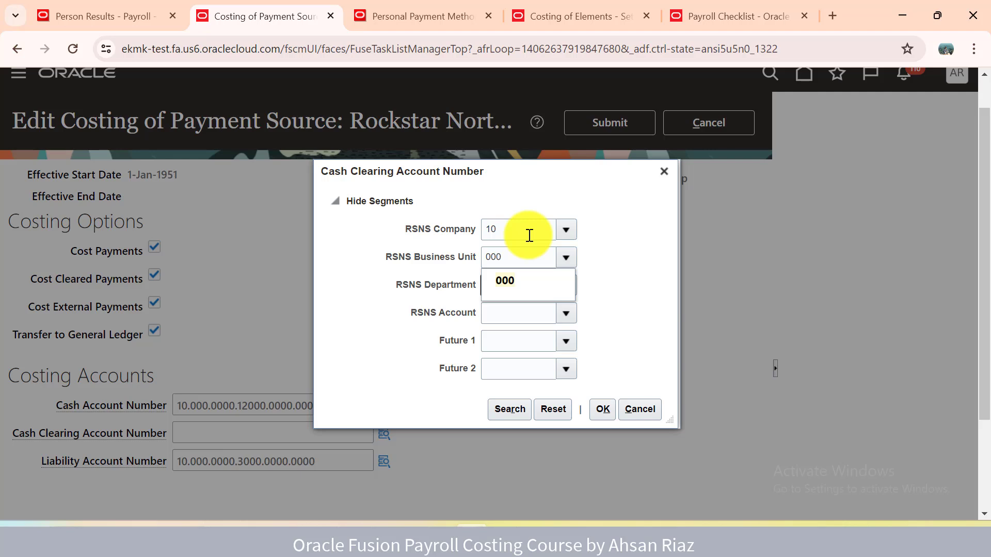
{"action": "left_click", "coordinate": [514, 281]}
{"action": "type", "text": "0"}
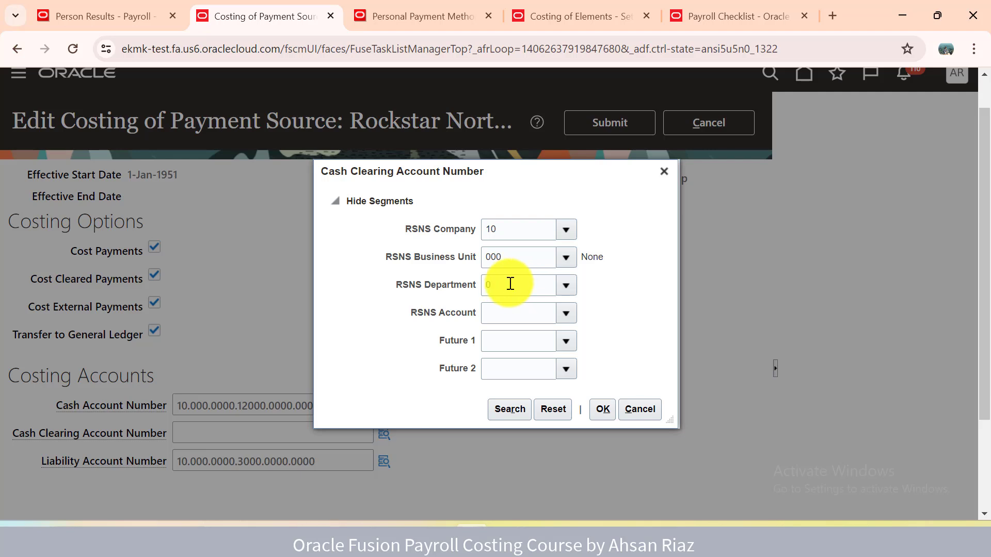
{"action": "left_click", "coordinate": [561, 289]}
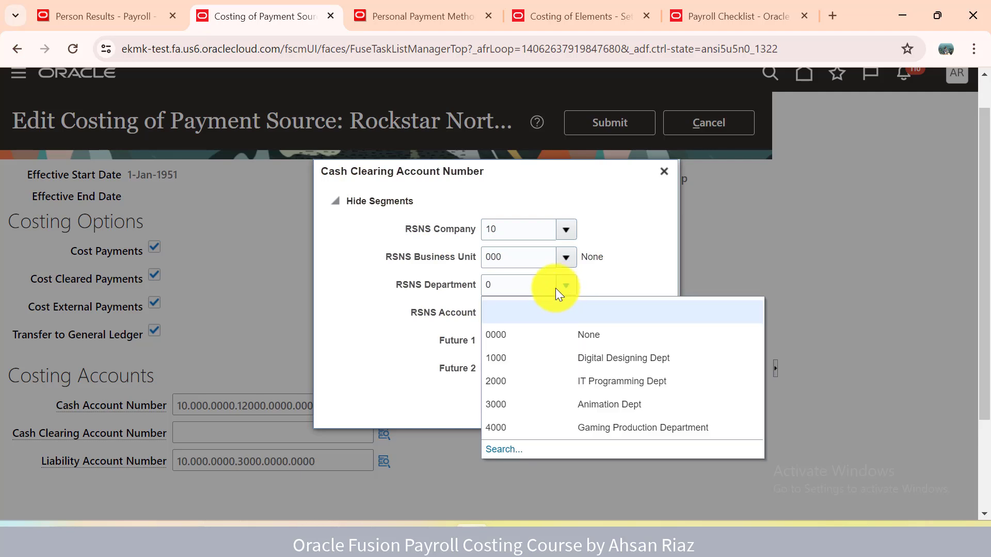
{"action": "left_click", "coordinate": [513, 337]}
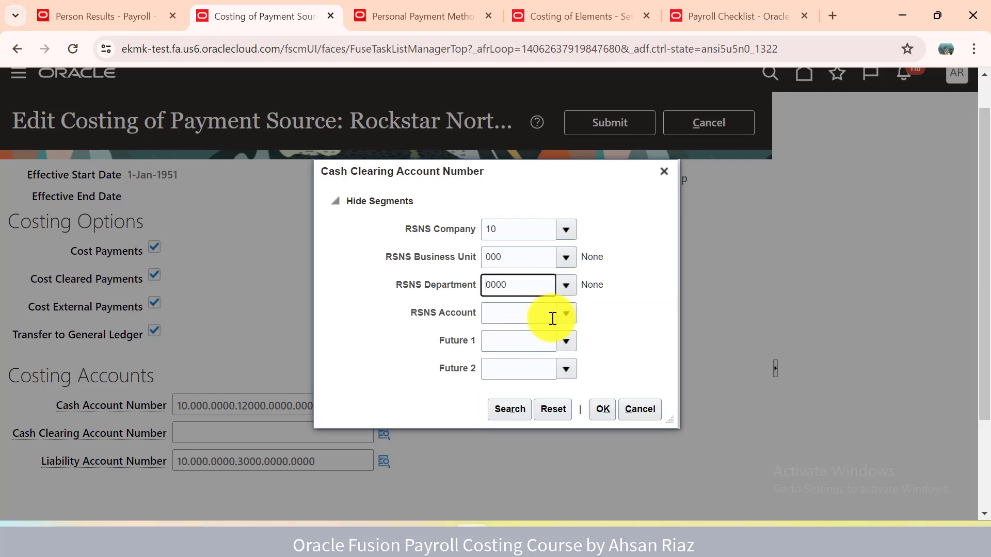
Step: Set the RSNS Account segment of the cash clearing account to 13000
{"action": "left_click", "coordinate": [537, 314]}
{"action": "type", "text": "13"}
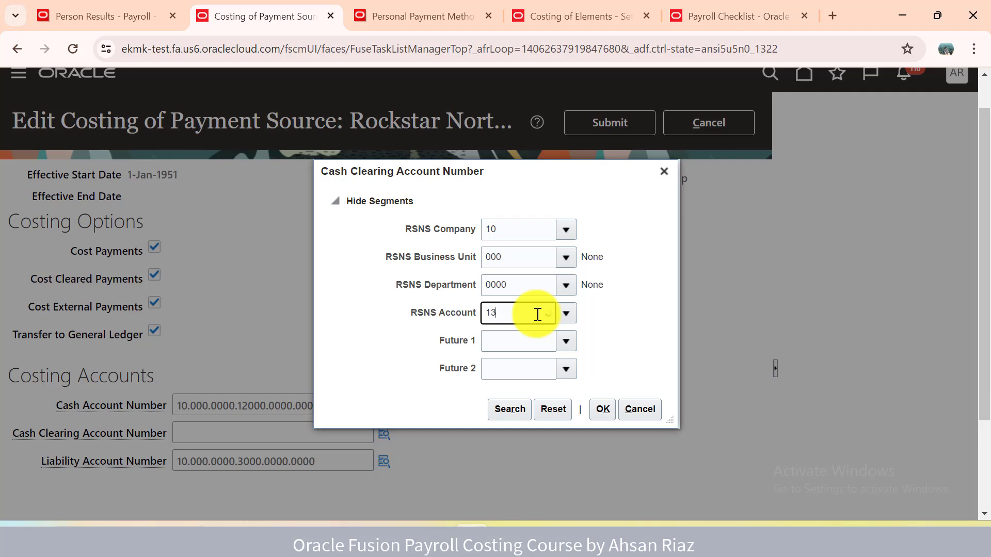
{"action": "type", "text": "000"}
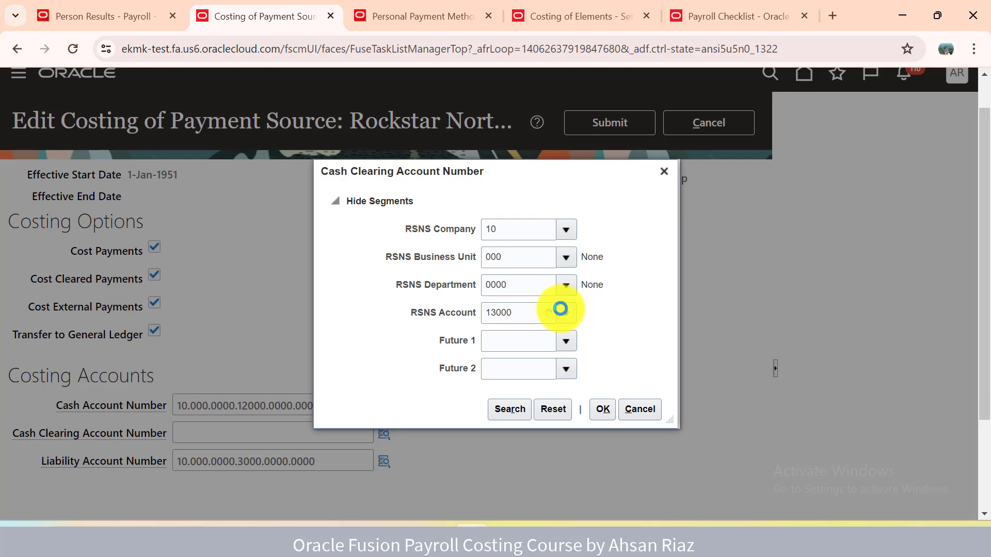
{"action": "left_click", "coordinate": [511, 311]}
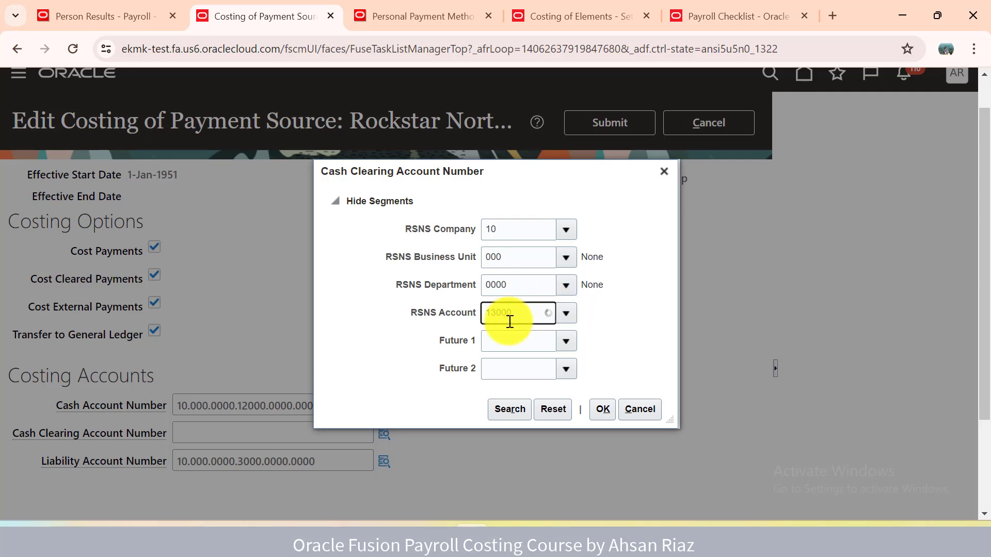
Step: Set the Future 1 and Future 2 segments of the cash clearing account to 0000
{"action": "left_click", "coordinate": [506, 339]}
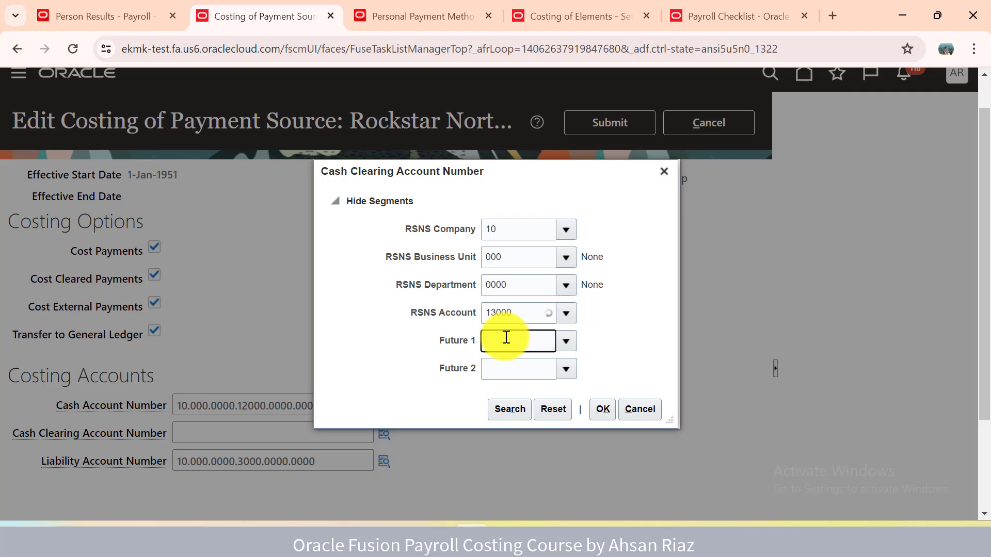
{"action": "type", "text": "0000"}
{"action": "key", "text": "Tab"}
{"action": "type", "text": "00"}
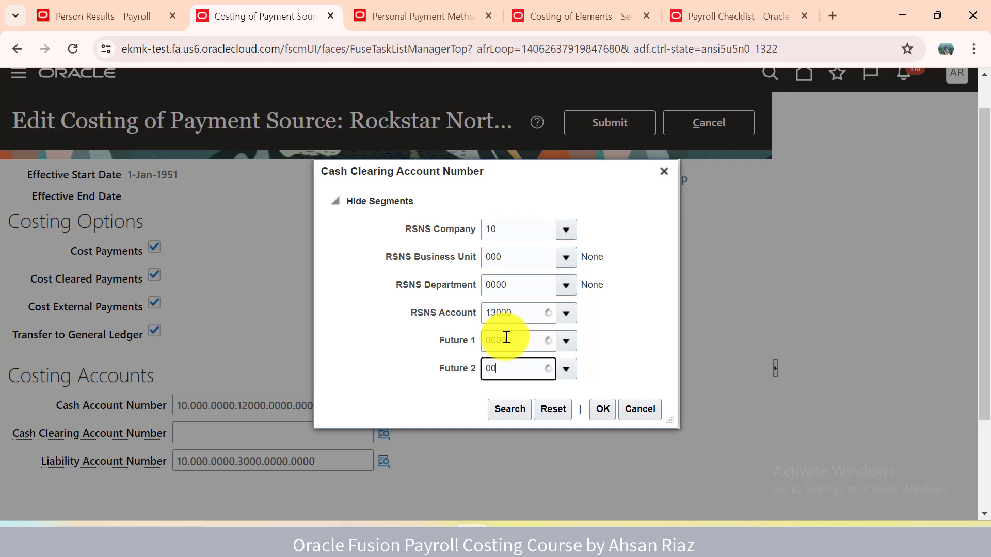
{"action": "type", "text": "0"}
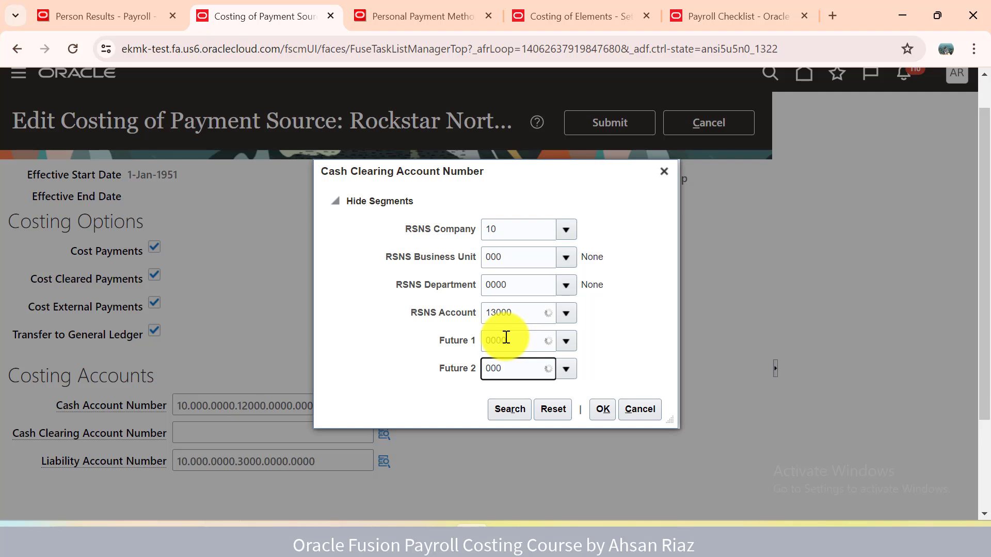
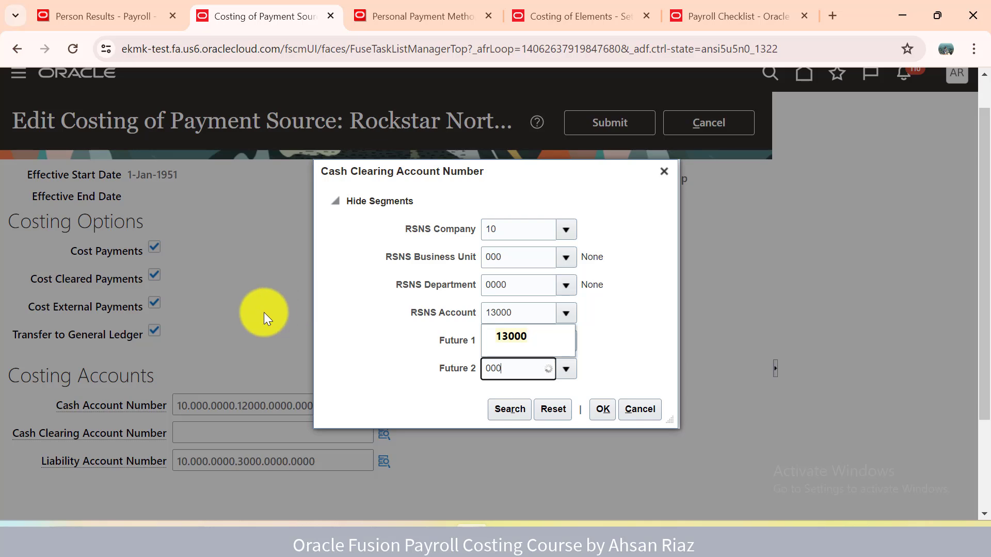
{"action": "left_click", "coordinate": [397, 22]}
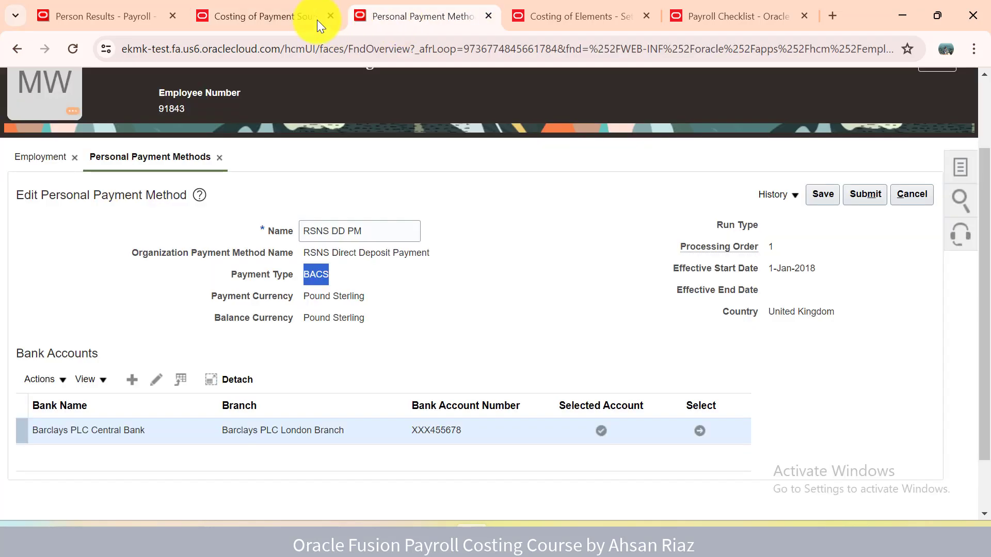
{"action": "left_click", "coordinate": [277, 17]}
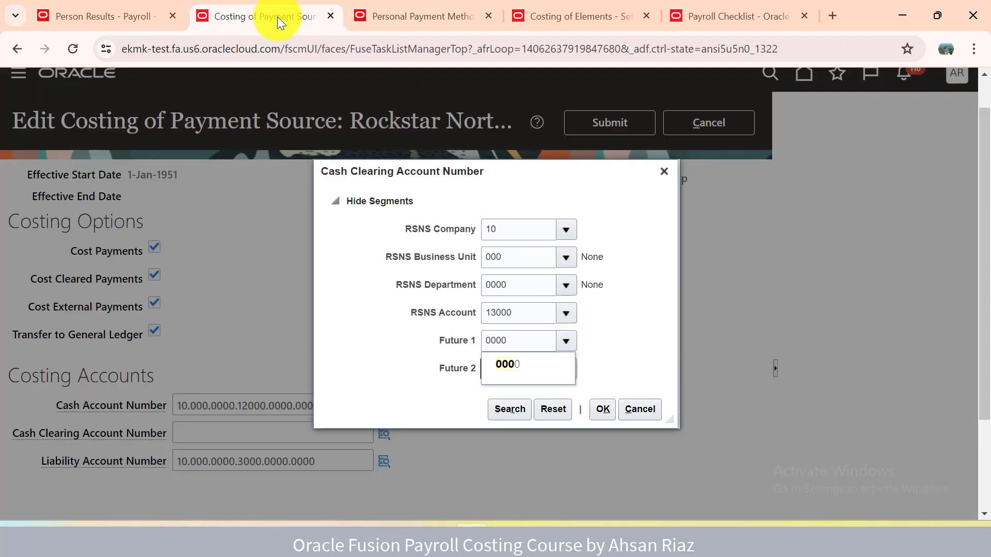
{"action": "left_click", "coordinate": [508, 365]}
{"action": "left_click", "coordinate": [508, 393]}
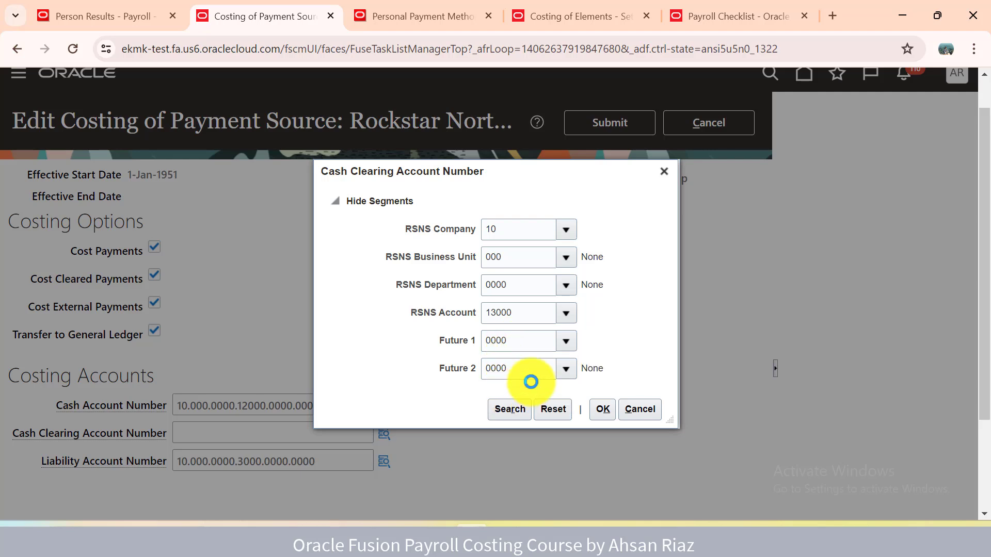
Step: Look up value 13000 for the RSNS Account segment, accept it, and confirm the cash clearing account combination
{"action": "left_click", "coordinate": [565, 314]}
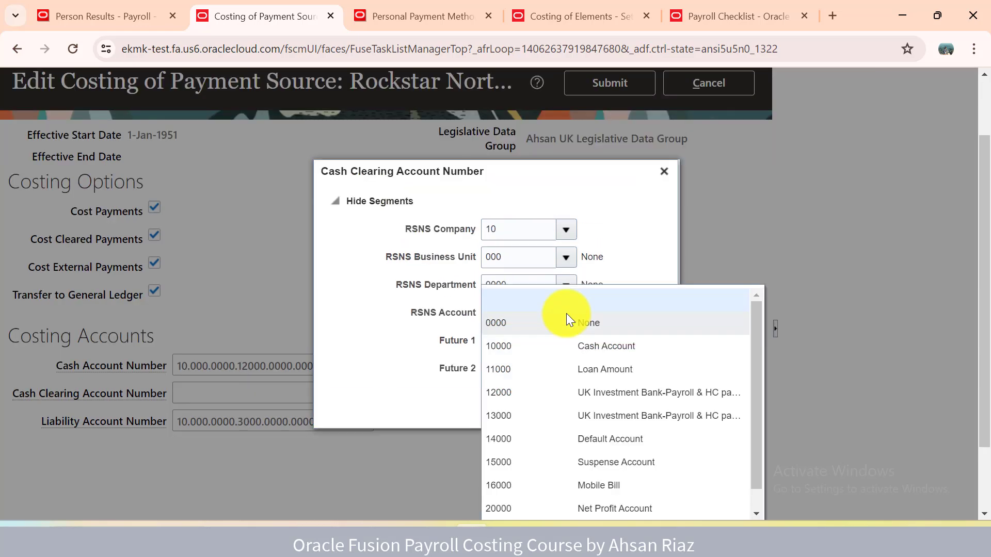
{"action": "scroll", "coordinate": [764, 484], "scroll_direction": "down", "scroll_amount": 1}
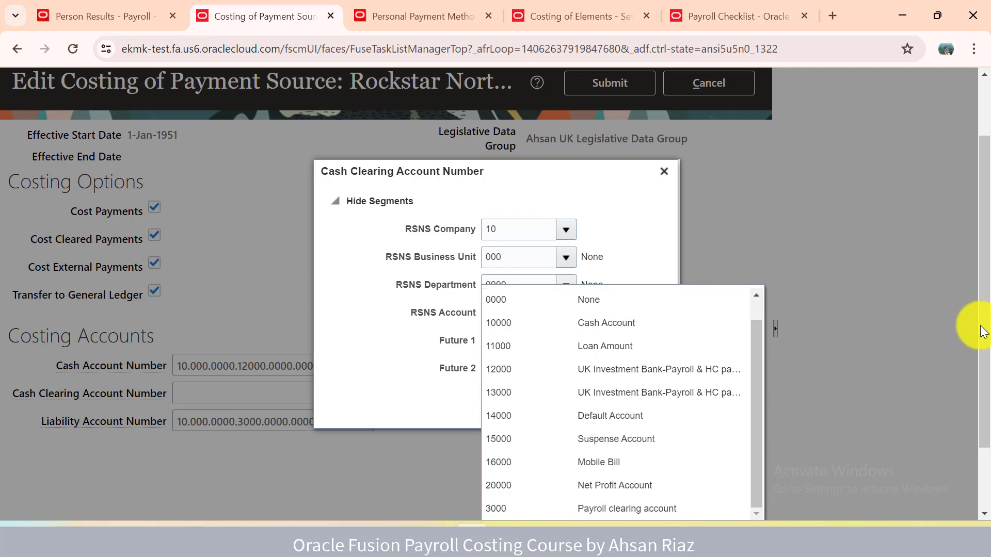
{"action": "left_click_drag", "start_coordinate": [977, 331], "coordinate": [979, 382]}
{"action": "left_click", "coordinate": [512, 456]}
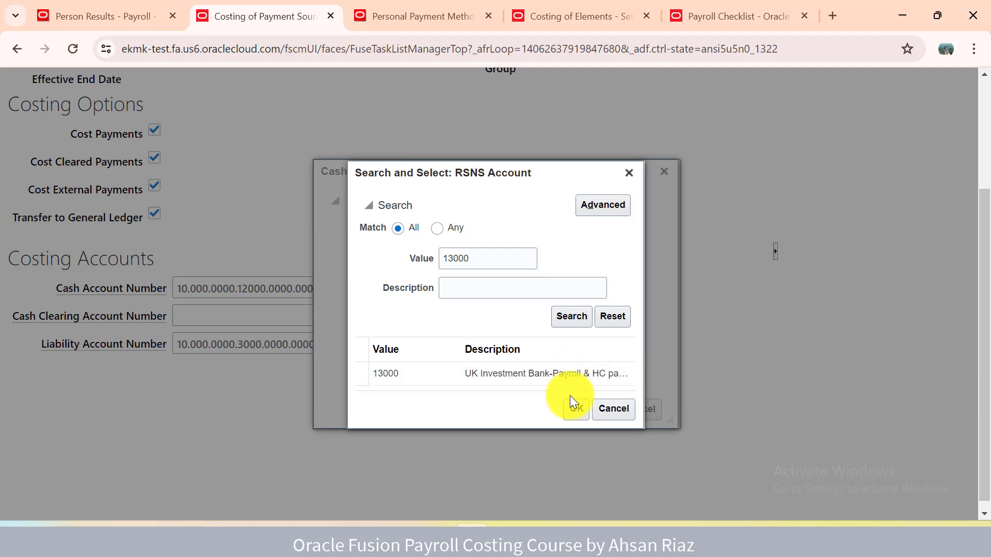
{"action": "left_click", "coordinate": [572, 410]}
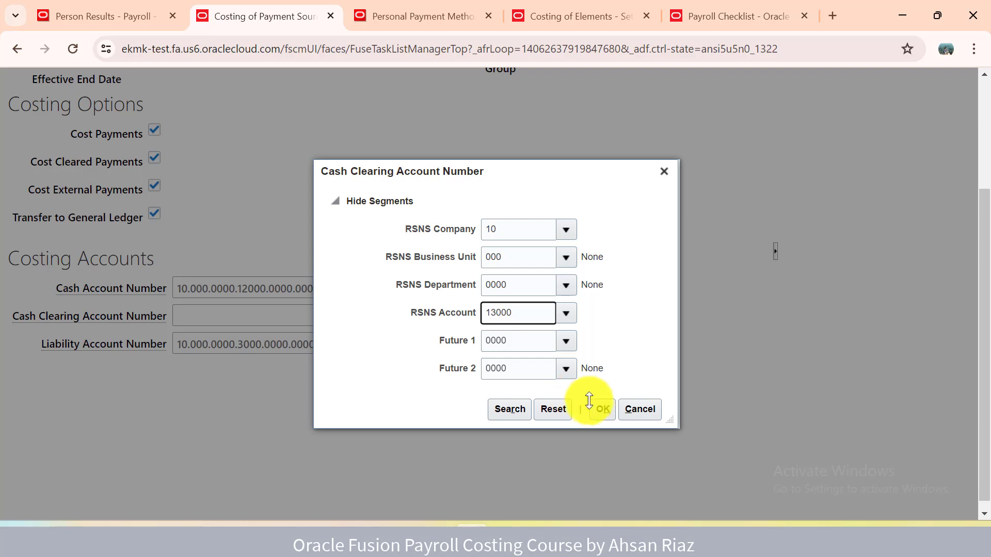
{"action": "left_click", "coordinate": [604, 409]}
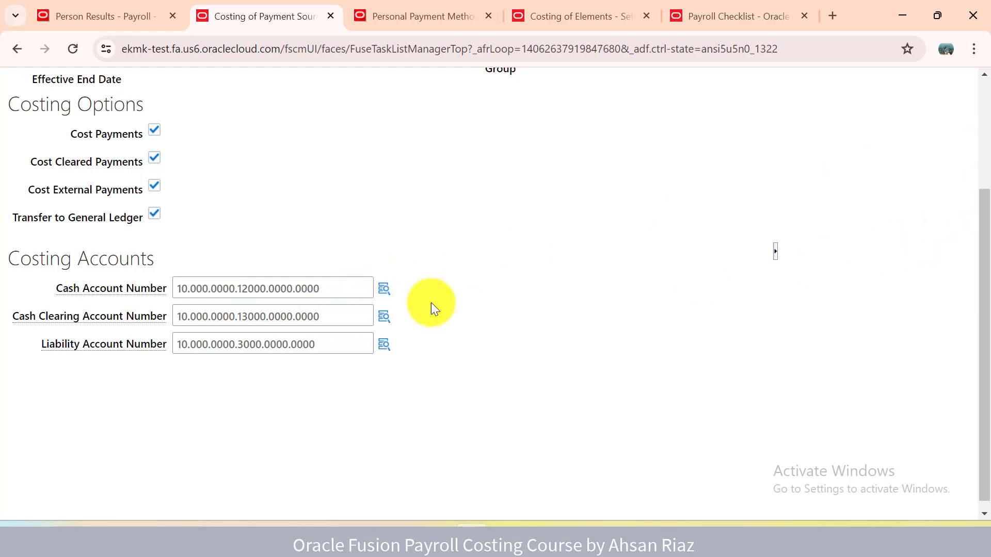
Step: Submit the costing changes for the payment source and dismiss the warning about too many matching records
{"action": "scroll", "coordinate": [985, 100], "scroll_direction": "up", "scroll_amount": 3}
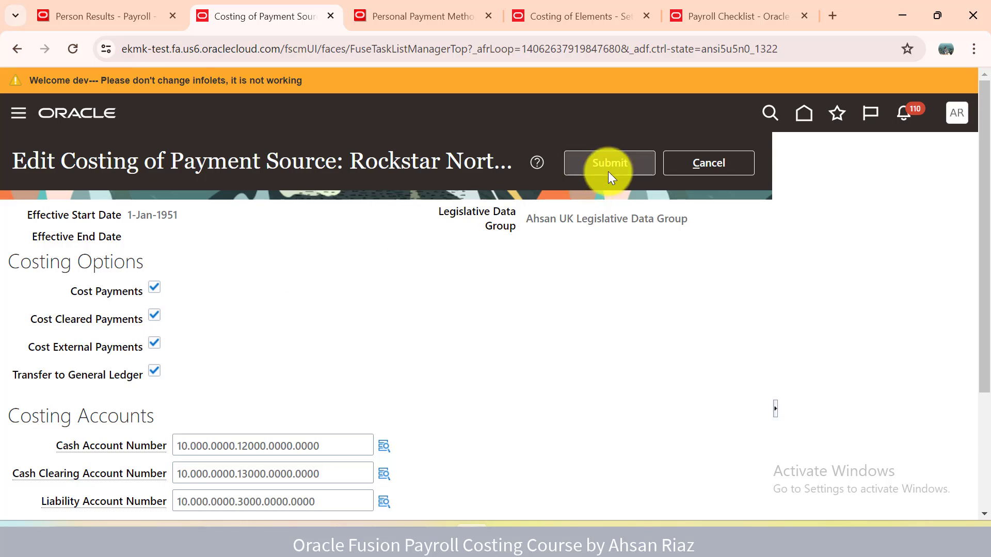
{"action": "left_click", "coordinate": [637, 165]}
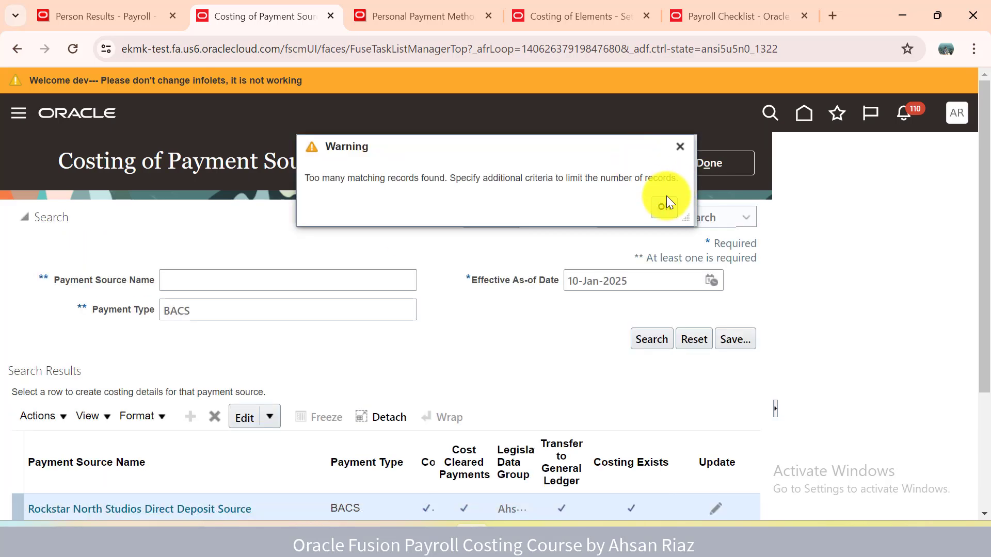
{"action": "left_click", "coordinate": [664, 206]}
{"action": "scroll", "coordinate": [974, 187], "scroll_direction": "down", "scroll_amount": 2}
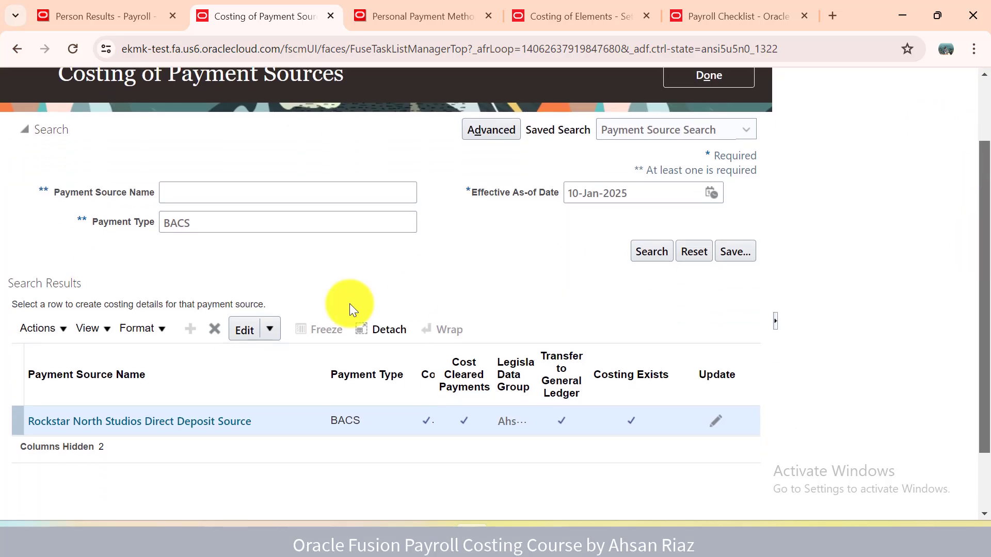
Step: Open the Rockstar North Studios Direct Deposit Source costing record and review its costing options and accounts
{"action": "left_click", "coordinate": [175, 424]}
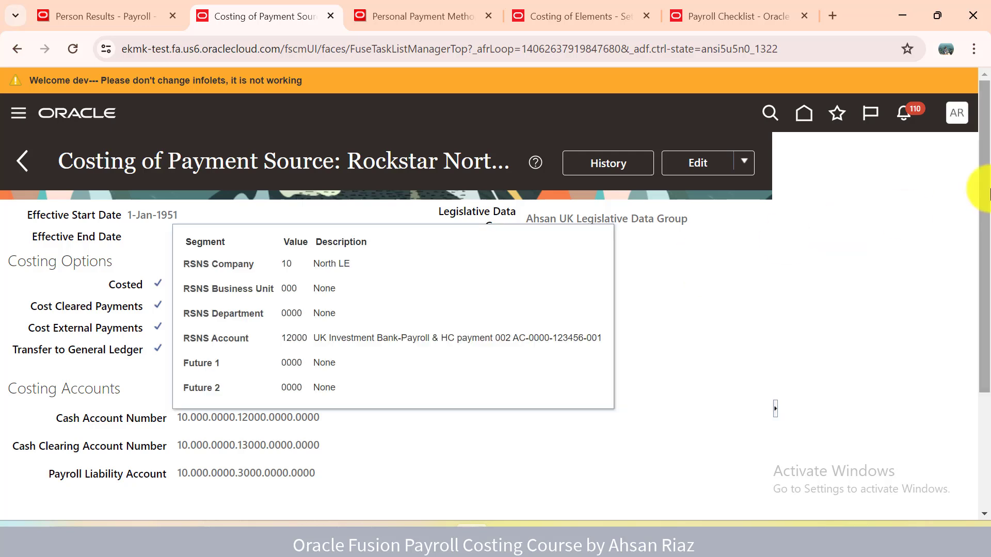
{"action": "left_click", "coordinate": [713, 327]}
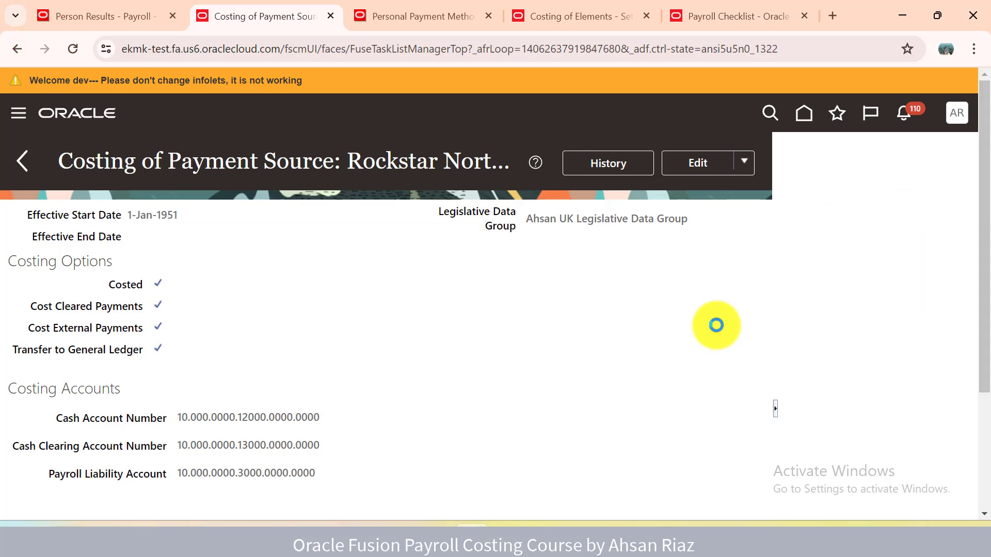
{"action": "left_click_drag", "start_coordinate": [988, 227], "coordinate": [981, 250]}
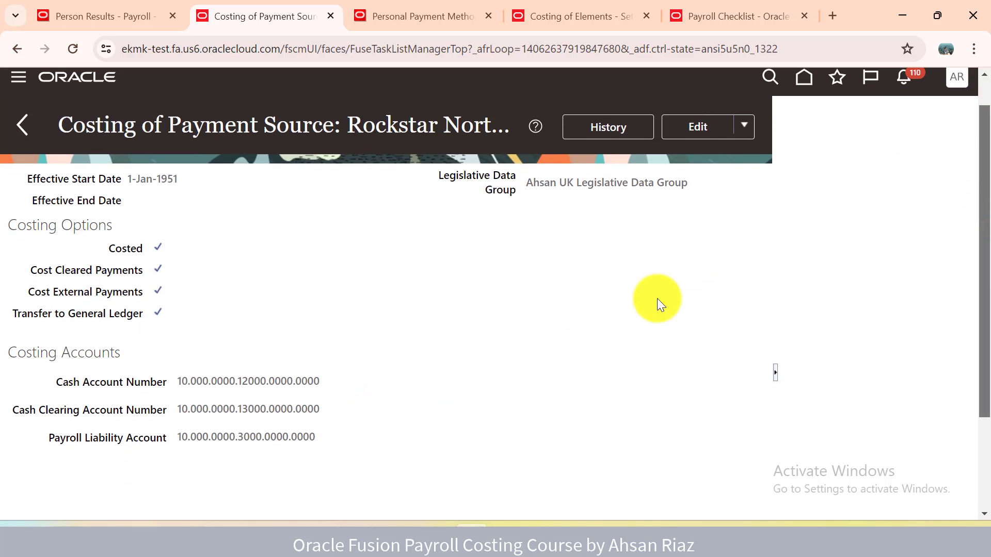
Step: Compare the employee's payment costing result accounts with the payment source's cash, cash clearing and payroll liability accounts
{"action": "left_click", "coordinate": [134, 17]}
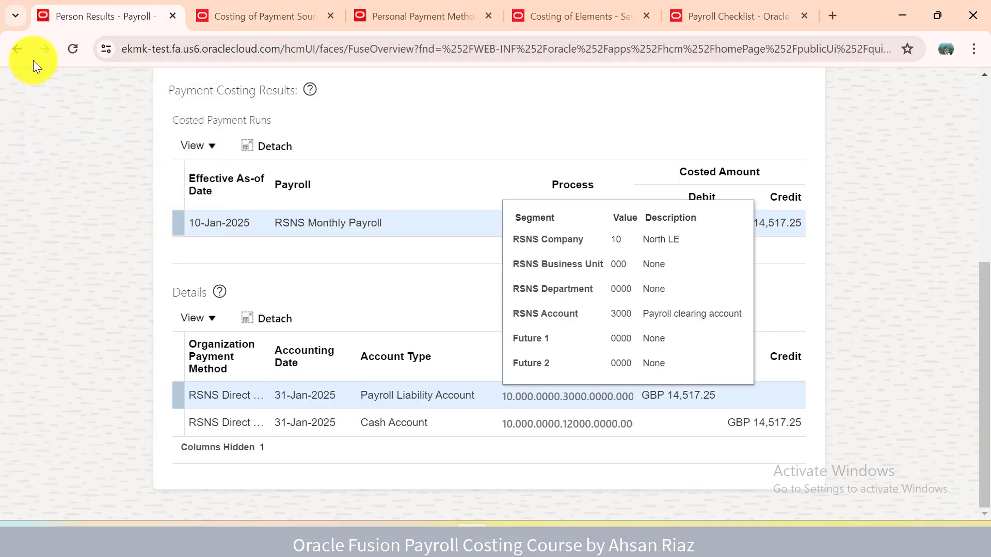
{"action": "left_click", "coordinate": [987, 165]}
{"action": "left_click_drag", "start_coordinate": [987, 164], "coordinate": [911, 362]}
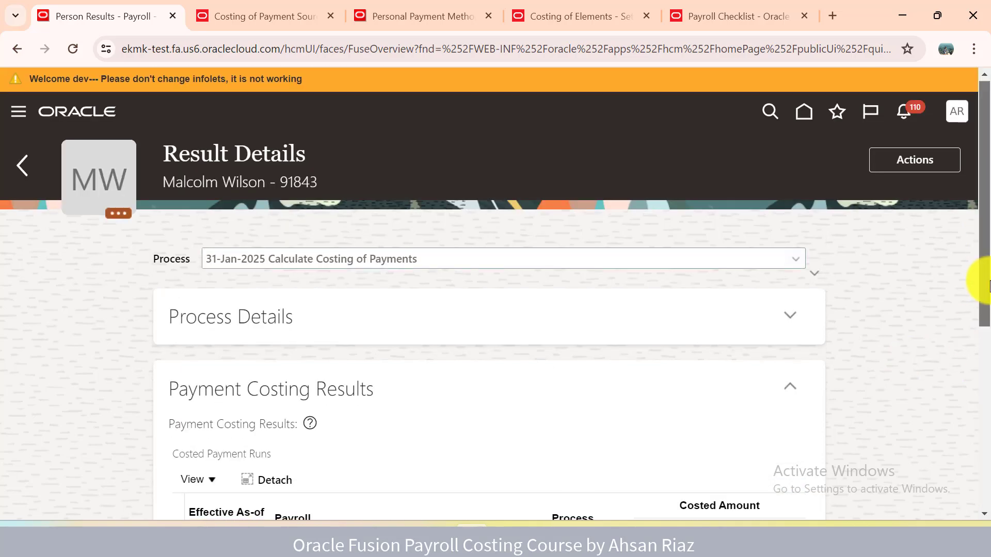
{"action": "left_click_drag", "start_coordinate": [980, 274], "coordinate": [933, 462]}
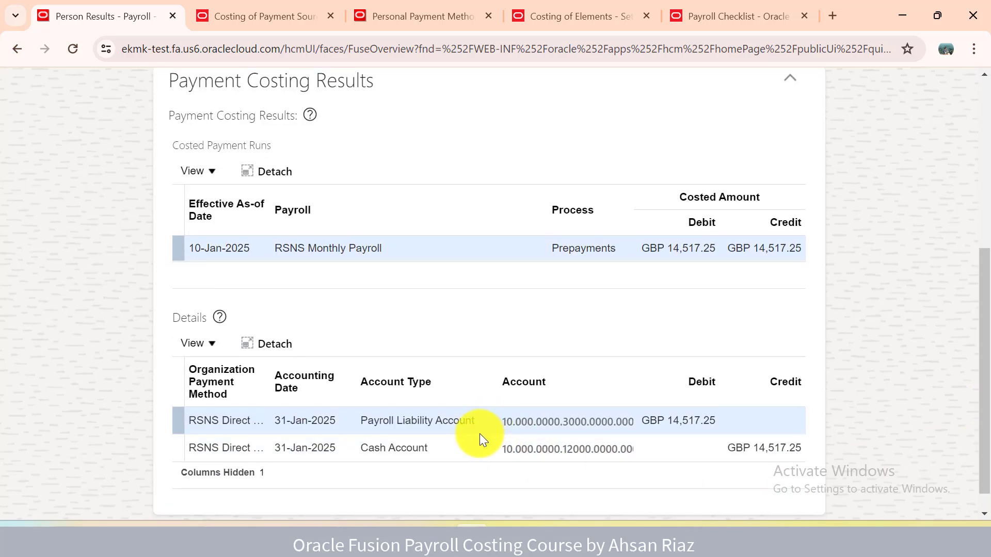
{"action": "left_click", "coordinate": [295, 24]}
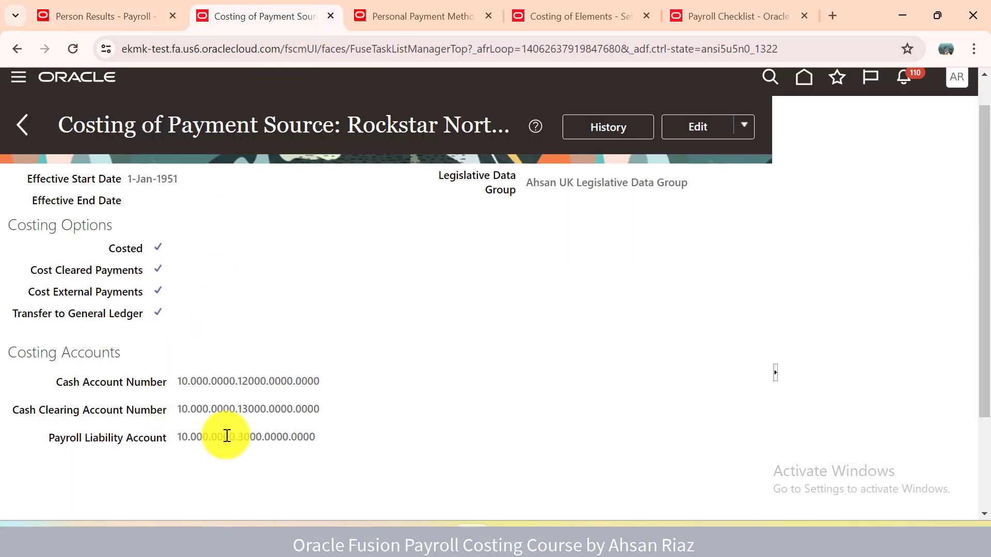
{"action": "left_click", "coordinate": [189, 436]}
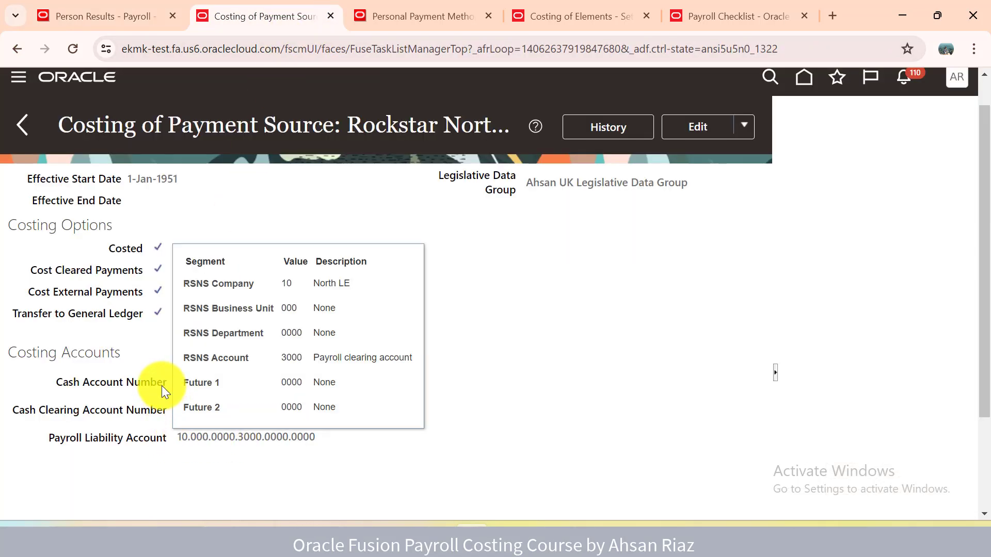
{"action": "left_click", "coordinate": [100, 6]}
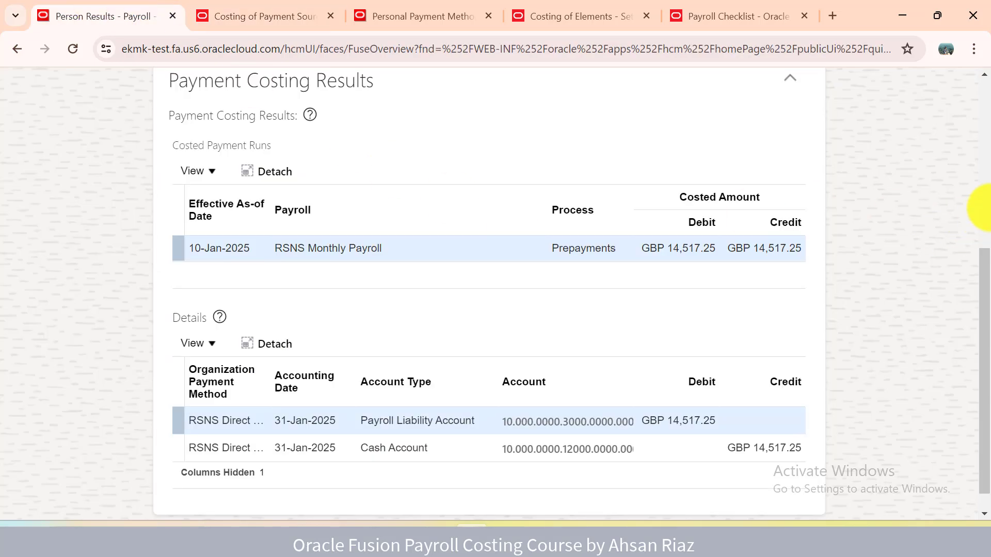
Step: Return to the employee's results listing and roll back the Calculate Costing of Payments process XX_COPAY_JAN_25
{"action": "left_click", "coordinate": [989, 204]}
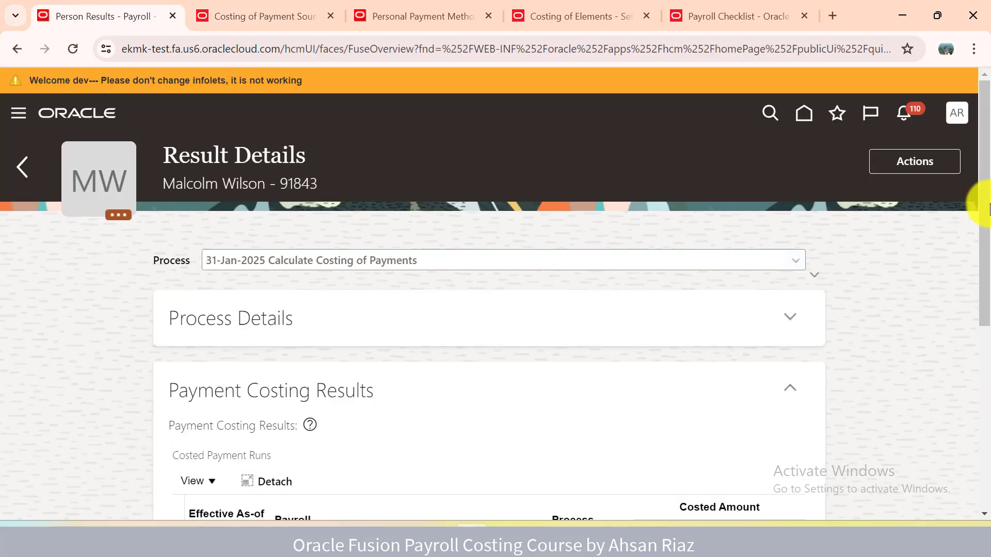
{"action": "left_click", "coordinate": [14, 171]}
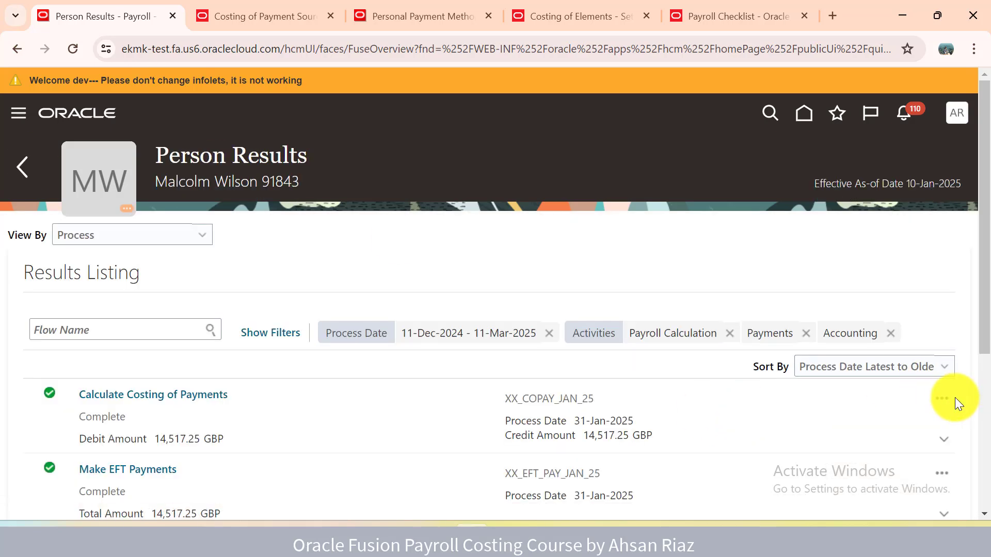
{"action": "left_click", "coordinate": [947, 401]}
{"action": "mouse_move", "coordinate": [912, 426]}
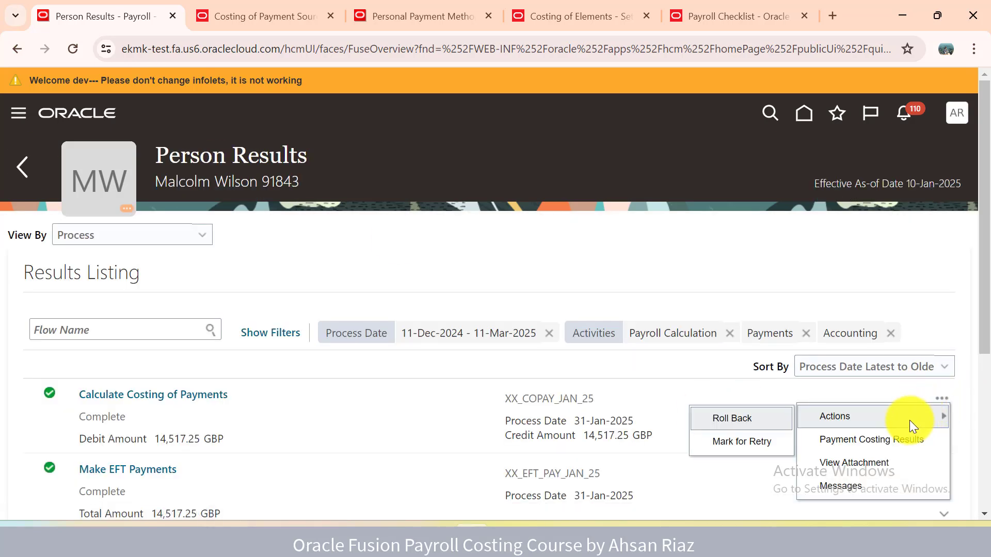
{"action": "left_click", "coordinate": [751, 419]}
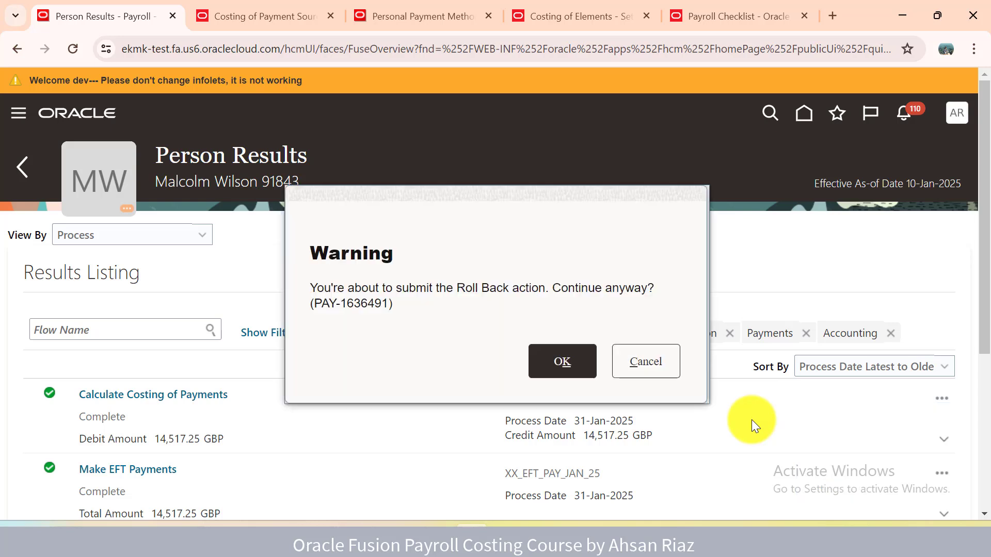
{"action": "left_click", "coordinate": [584, 372]}
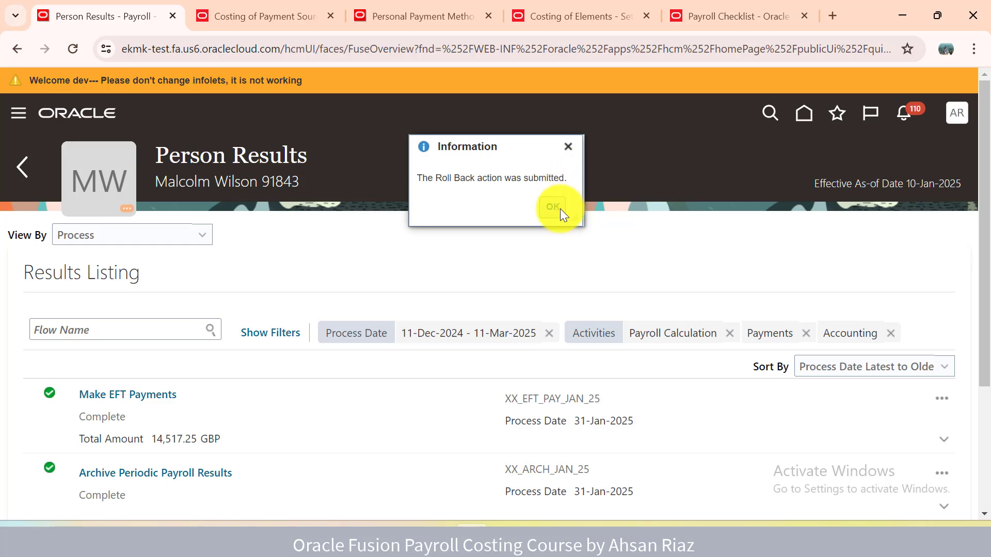
{"action": "left_click", "coordinate": [560, 210]}
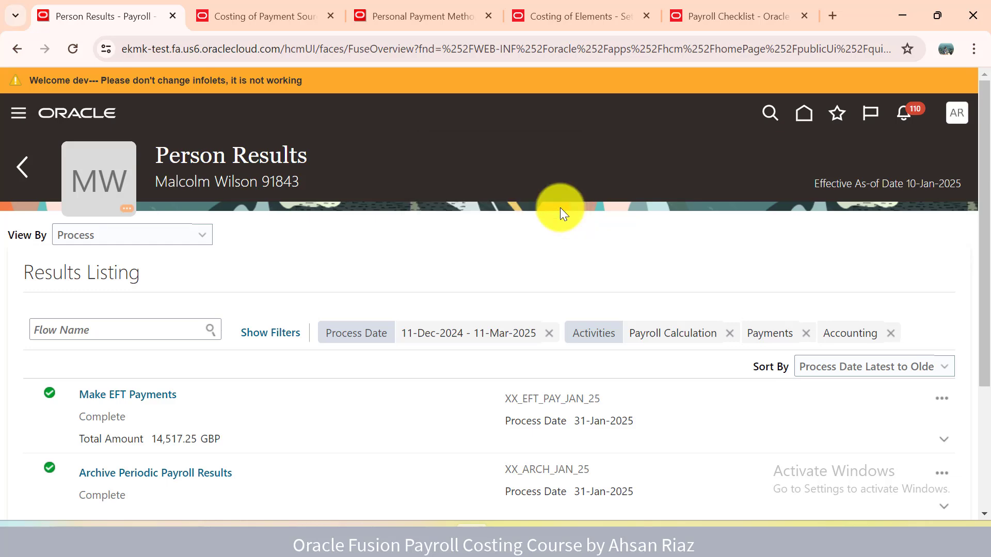
Step: Go back from the payroll checklist to Flow Submission and open the Calculate Costing of Payments flow for submission
{"action": "left_click", "coordinate": [725, 13]}
{"action": "left_click", "coordinate": [41, 186]}
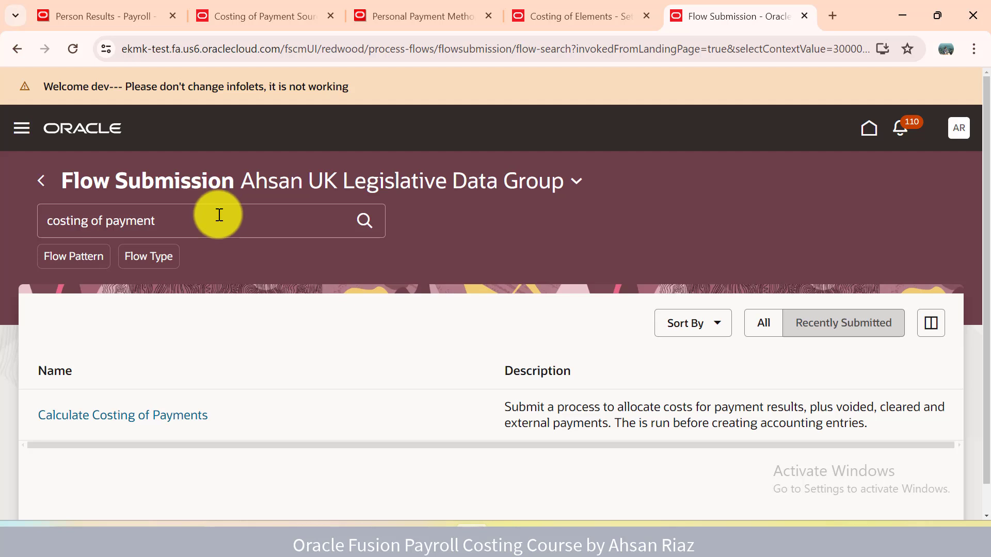
{"action": "left_click", "coordinate": [153, 418]}
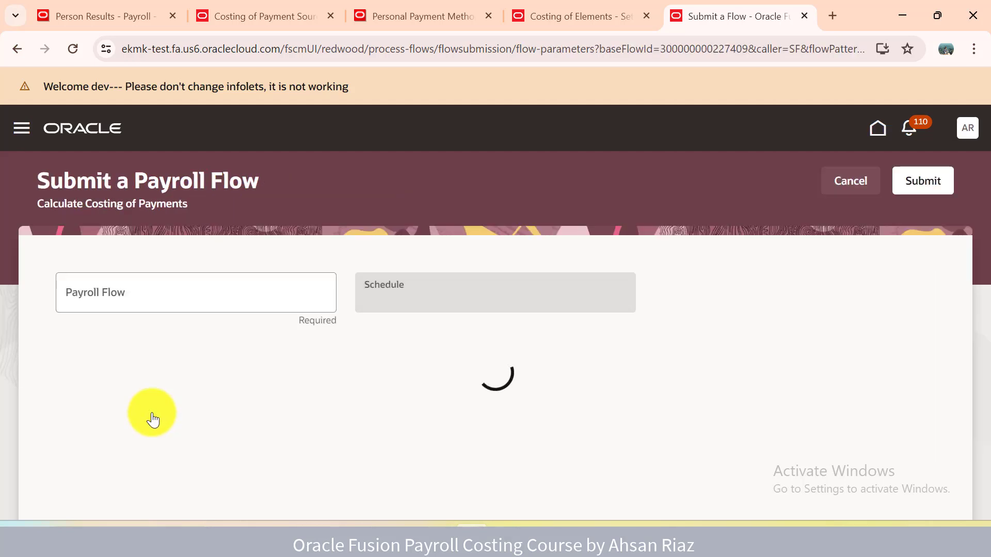
Step: Name the payroll flow XX_COPAY_JAN_25_1 and schedule it to run as soon as possible
{"action": "left_click", "coordinate": [196, 303]}
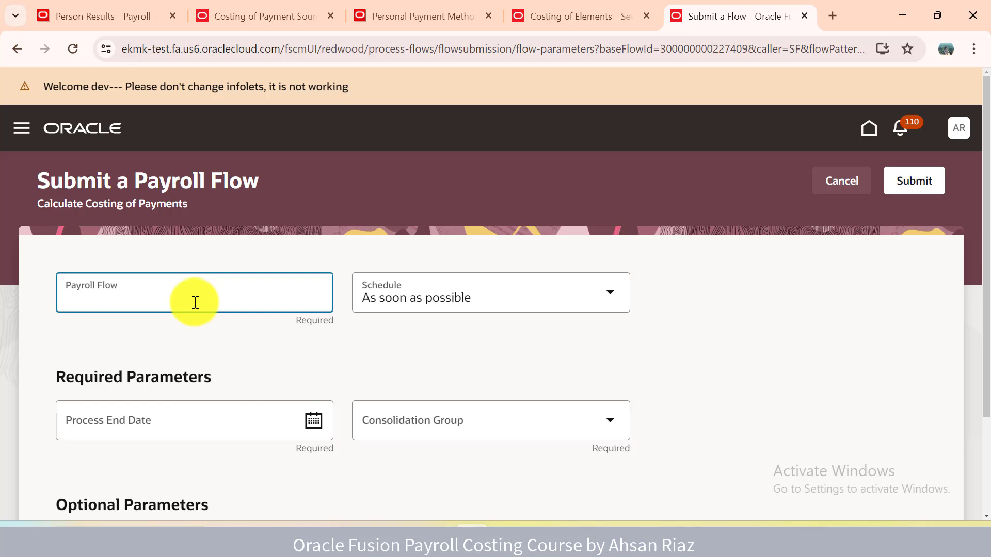
{"action": "type", "text": "XX_COP"}
{"action": "type", "text": "AY_JAN_@%"}
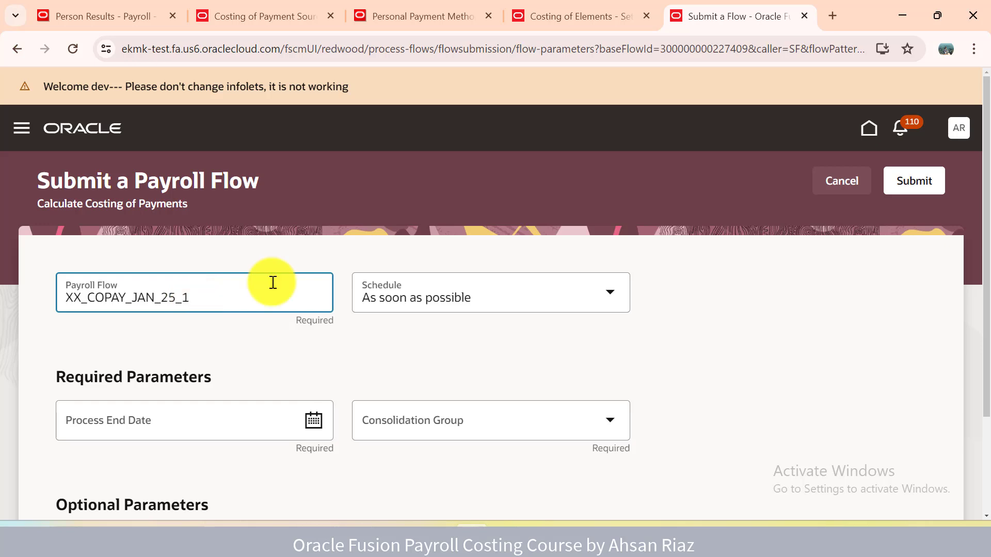
{"action": "left_click", "coordinate": [516, 293]}
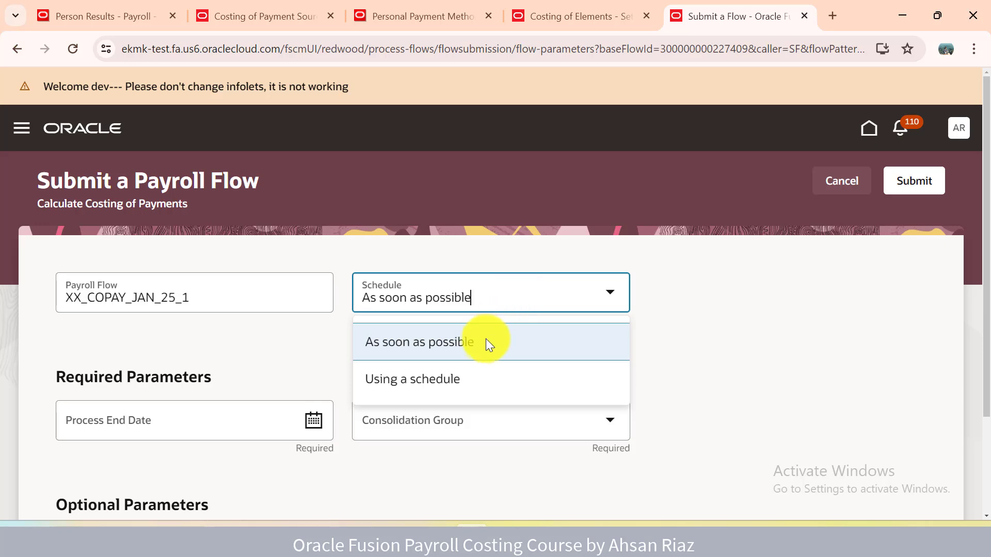
{"action": "left_click", "coordinate": [485, 340]}
Step: Set the process end date to 31-Jan-2025, choose the Monthly Payroll Consolidation Group and submit the flow
{"action": "left_click", "coordinate": [306, 426]}
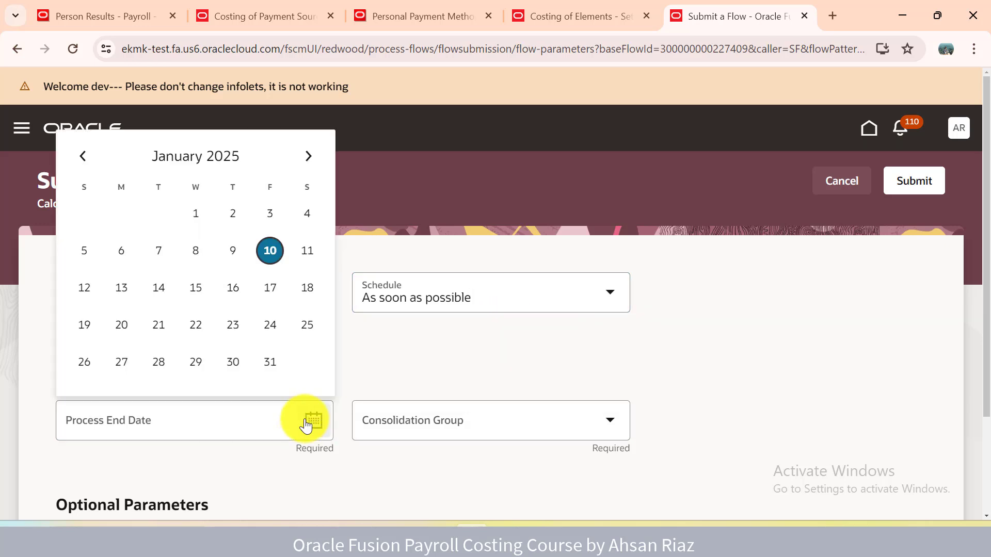
{"action": "left_click", "coordinate": [267, 363]}
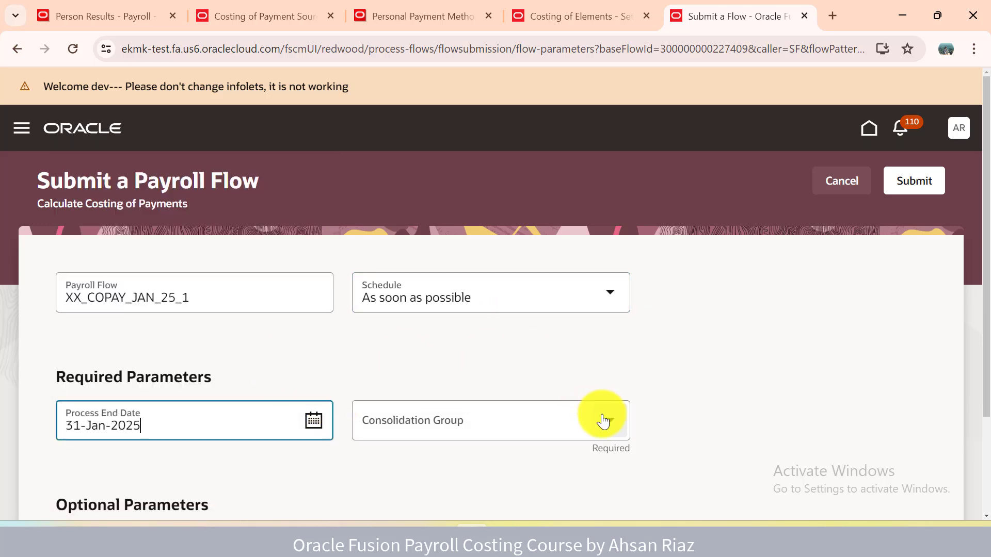
{"action": "left_click", "coordinate": [594, 405]}
{"action": "left_click", "coordinate": [541, 484]}
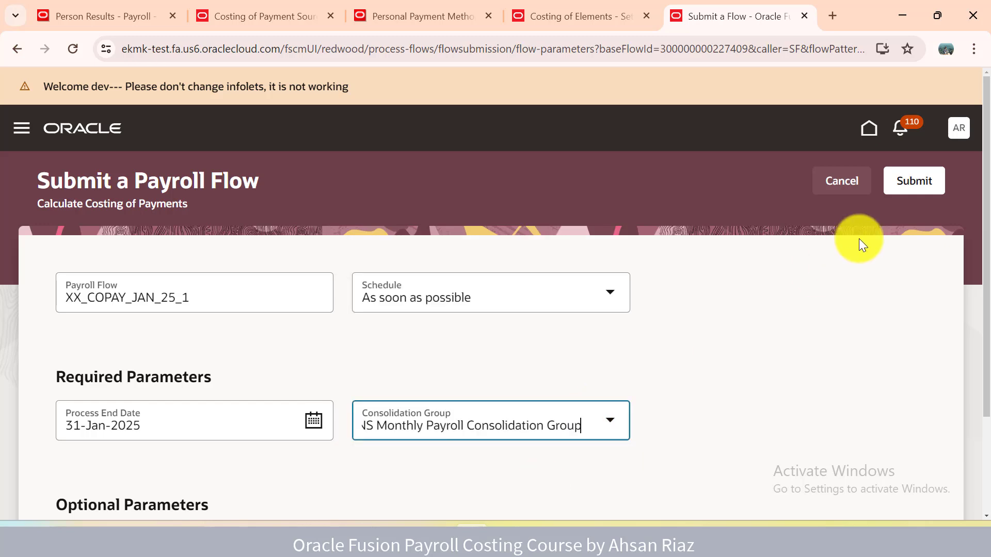
{"action": "left_click", "coordinate": [915, 193]}
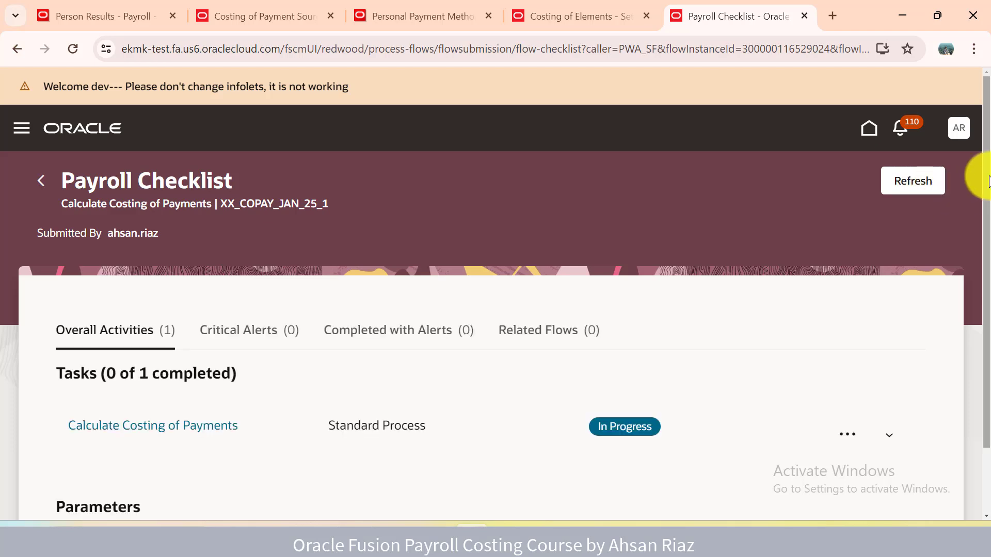
Step: Refresh the payroll checklist to check the status of the Calculate Costing of Payments task
{"action": "scroll", "coordinate": [987, 202], "scroll_direction": "down", "scroll_amount": 1}
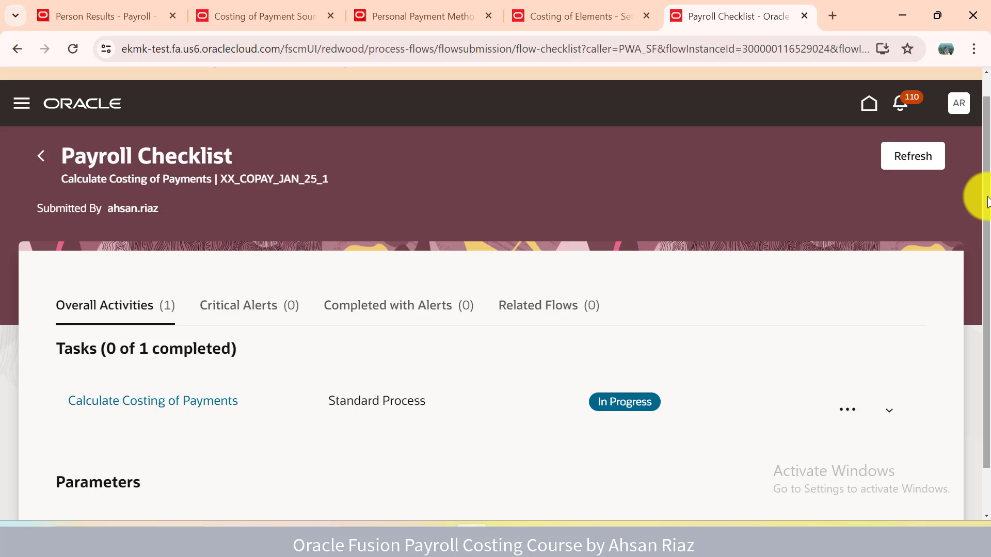
{"action": "left_click", "coordinate": [923, 161]}
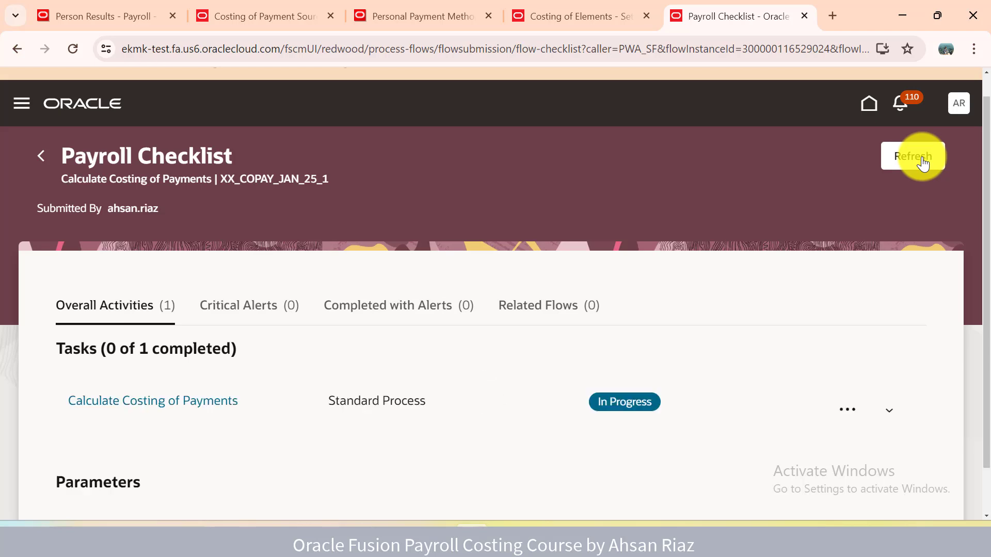
{"action": "left_click", "coordinate": [923, 161]}
{"action": "left_click", "coordinate": [923, 162]}
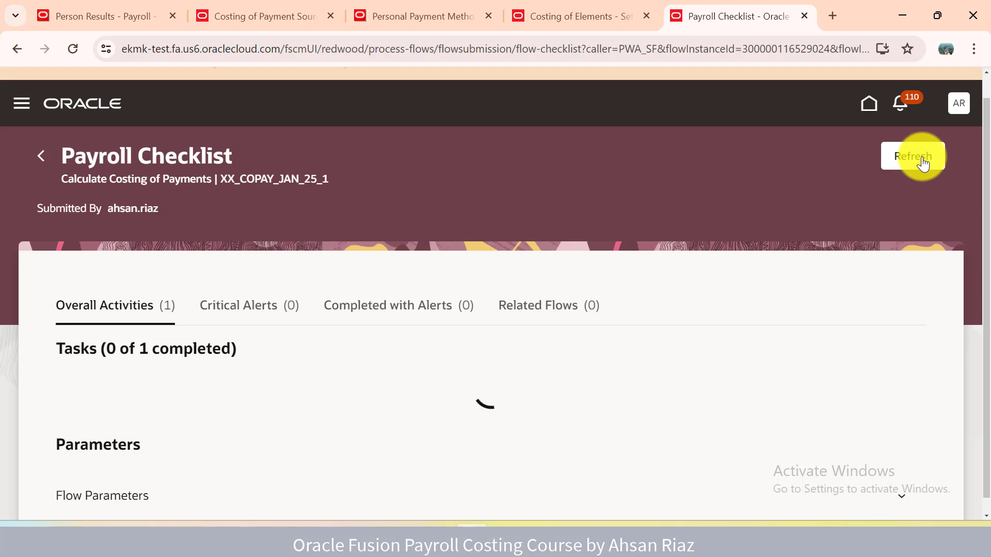
{"action": "left_click", "coordinate": [923, 161]}
{"action": "left_click", "coordinate": [923, 161]}
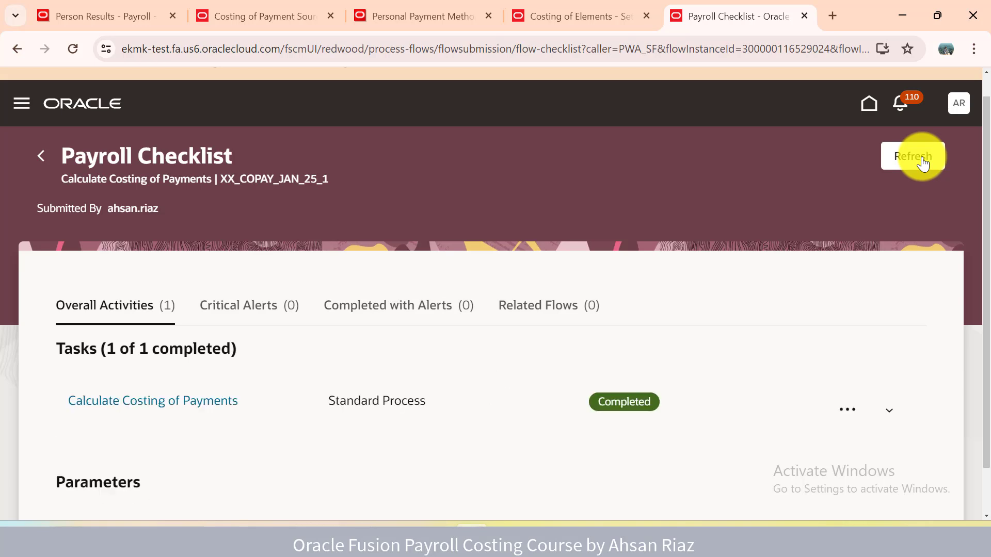
Step: Reload the employee's results listing and open the Calculate Costing of Payments result for XX_COPAY_JAN_25_1
{"action": "left_click", "coordinate": [144, 16]}
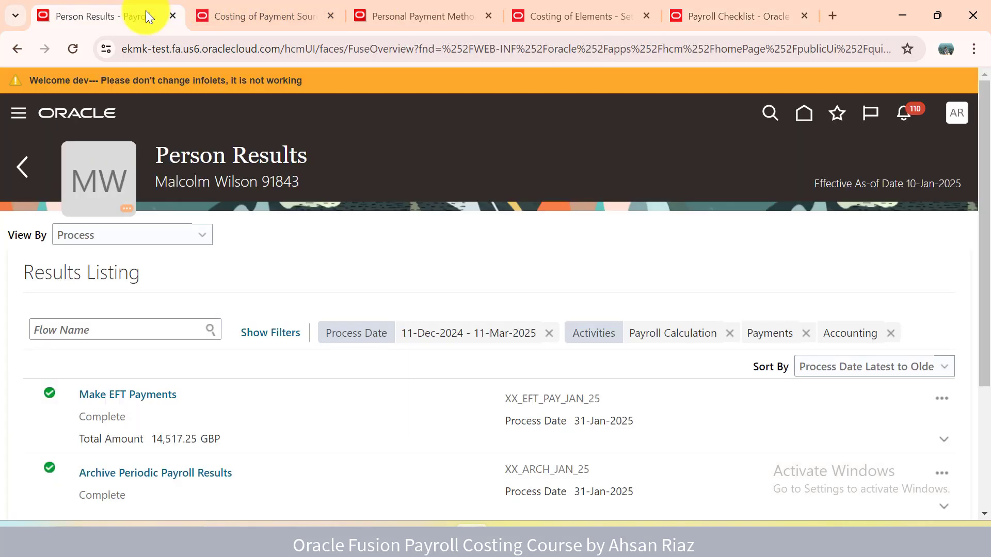
{"action": "left_click", "coordinate": [178, 46]}
{"action": "key", "text": "Return"}
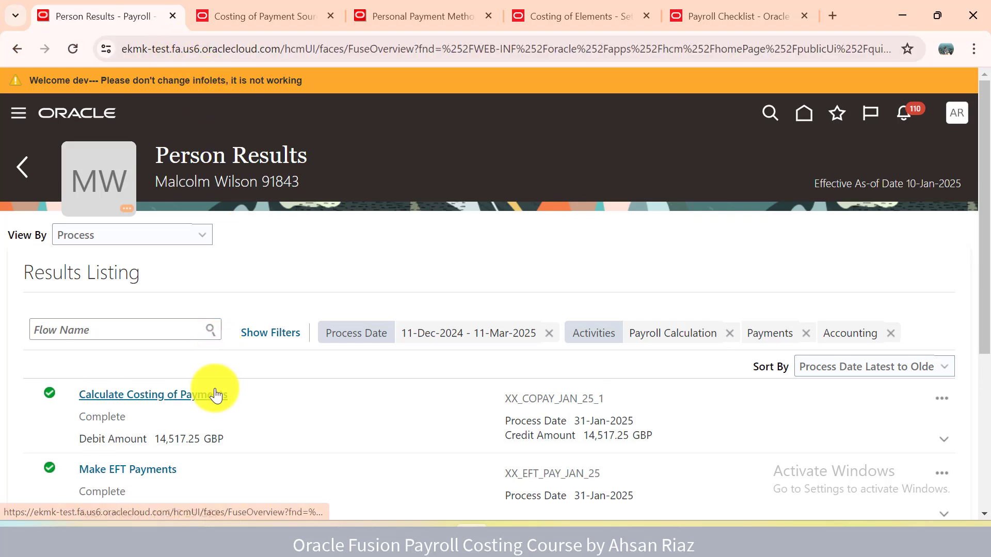
{"action": "left_click", "coordinate": [216, 396]}
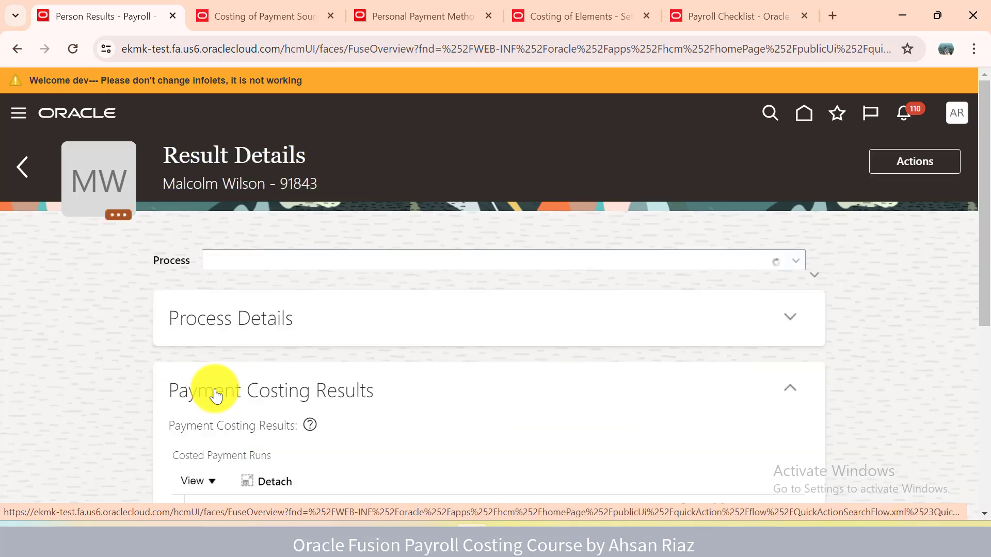
Step: Examine the segments of the costed payroll liability and cash clearing accounts and compare them with the payment source's costing accounts
{"action": "left_click_drag", "start_coordinate": [979, 175], "coordinate": [969, 341]}
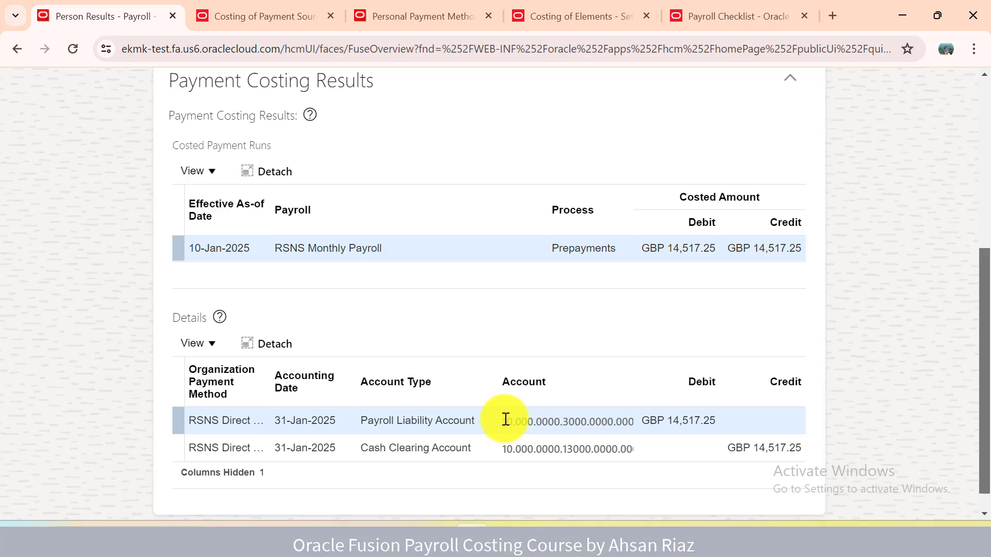
{"action": "mouse_move", "coordinate": [506, 420]}
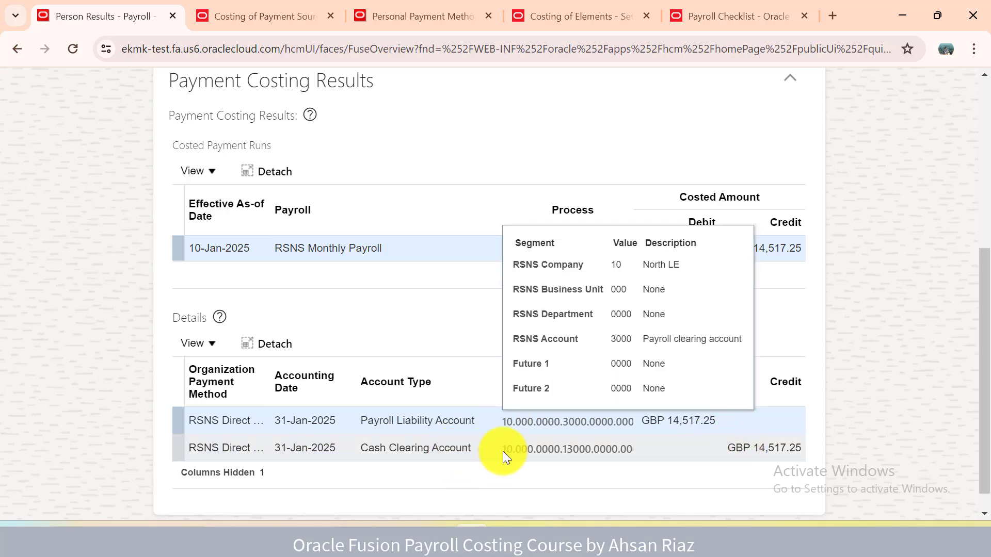
{"action": "mouse_move", "coordinate": [530, 449]}
{"action": "scroll", "coordinate": [530, 448], "scroll_direction": "down", "scroll_amount": 1}
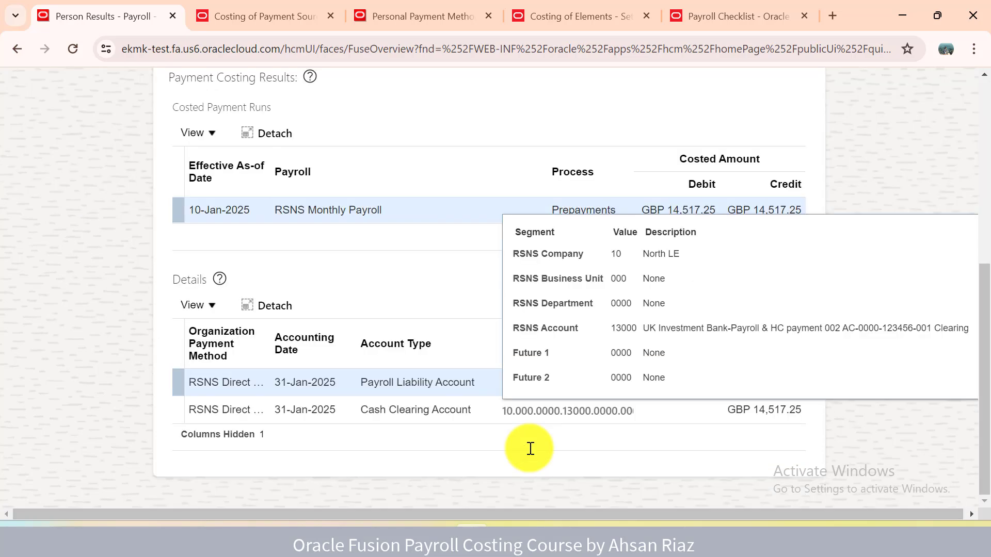
{"action": "left_click", "coordinate": [267, 2]}
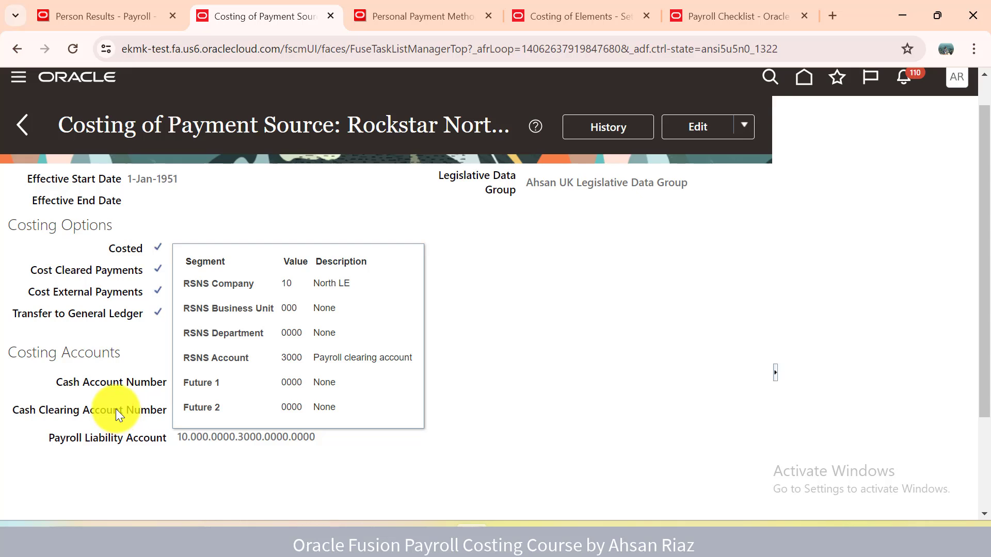
{"action": "left_click", "coordinate": [116, 7]}
{"action": "left_click", "coordinate": [111, 268]}
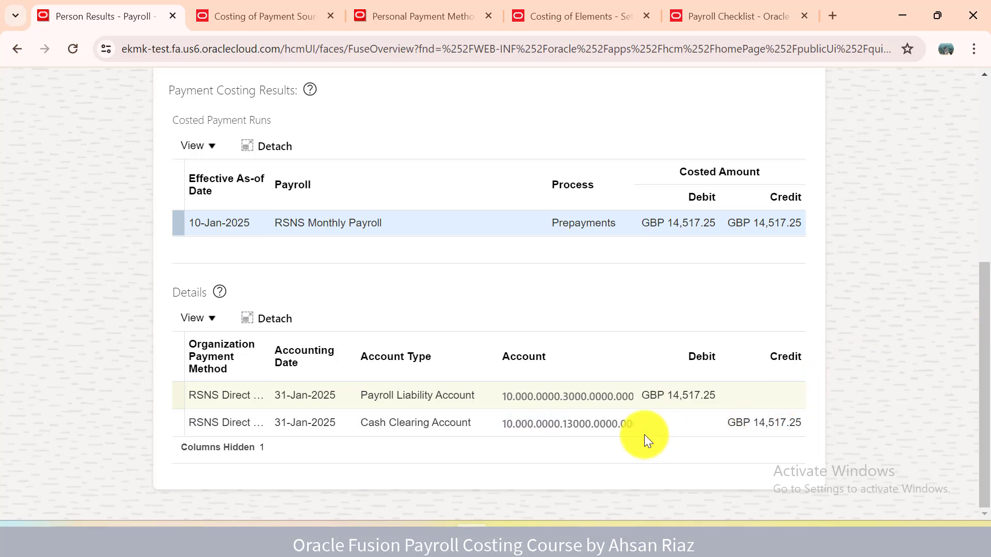
{"action": "mouse_move", "coordinate": [619, 428]}
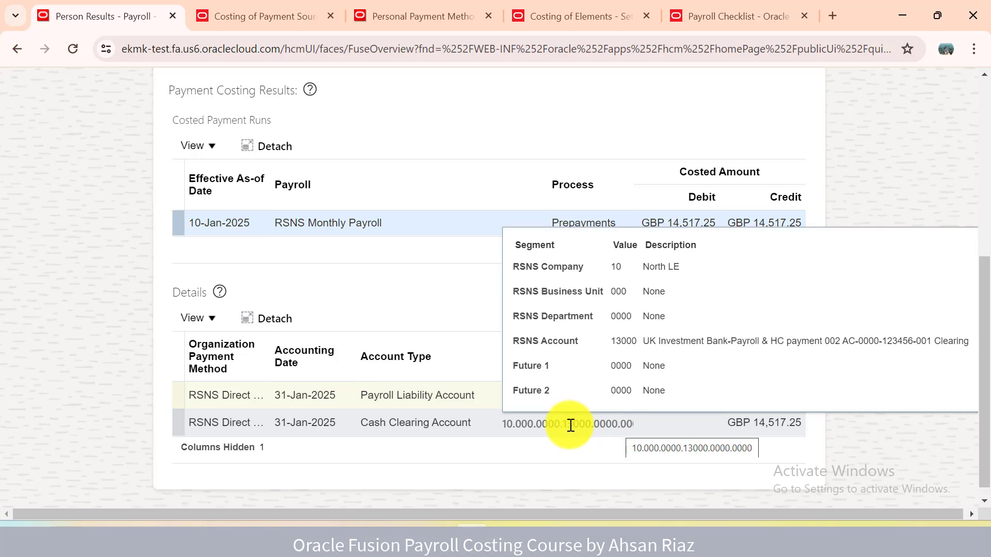
{"action": "left_click", "coordinate": [103, 416]}
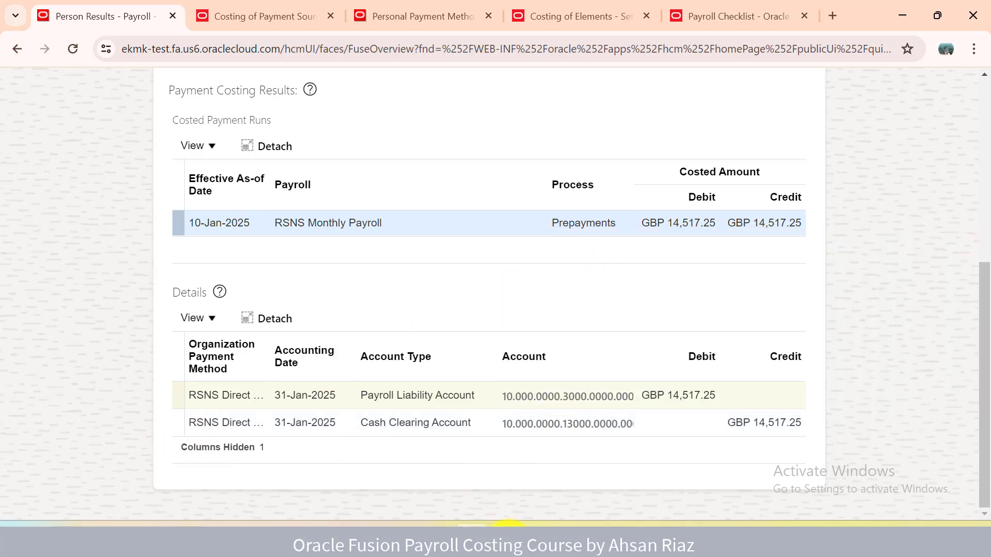
Step: Switch to the Excel workbook and compare the costing results with the steps listed under With Cash Management Reconciliation
{"action": "left_click", "coordinate": [508, 542]}
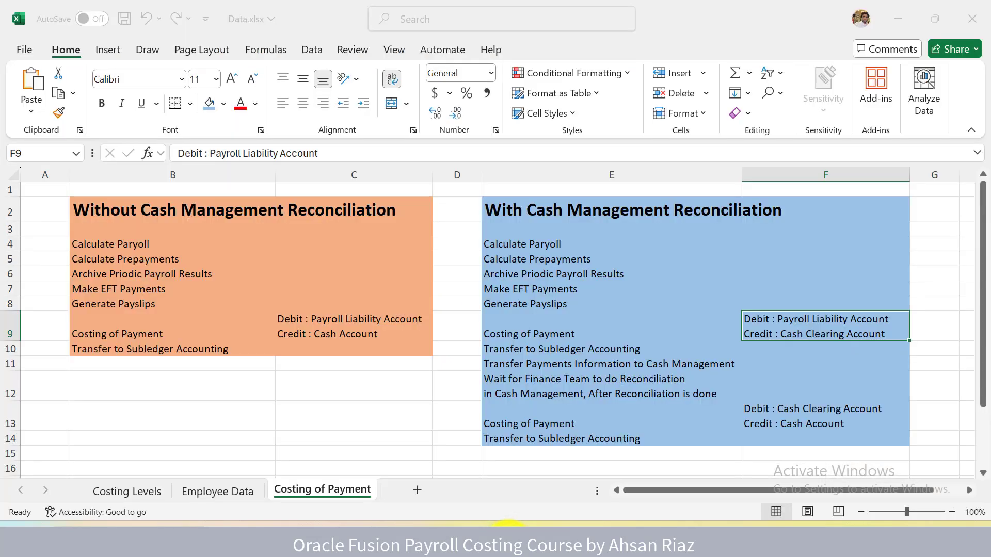
{"action": "left_click", "coordinate": [682, 339]}
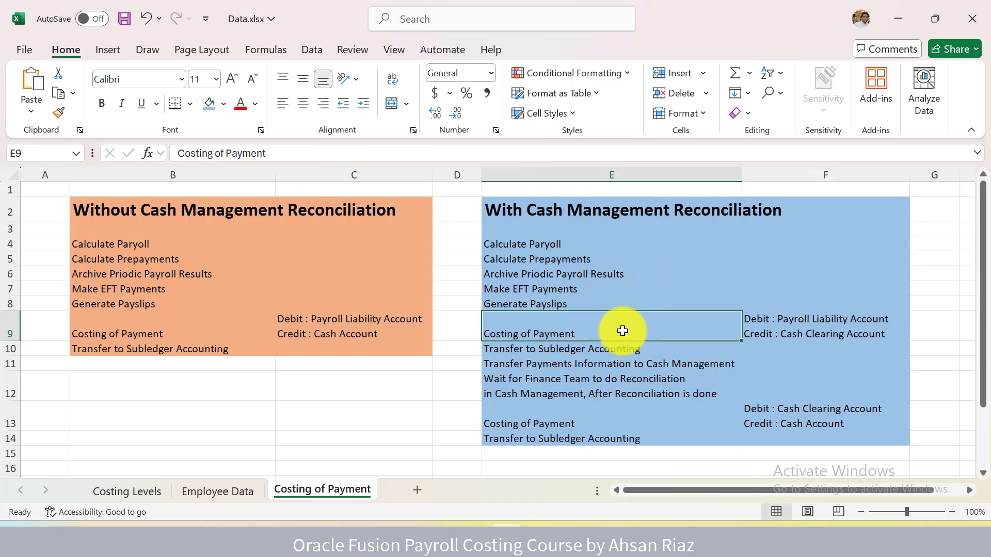
{"action": "key", "text": "Right"}
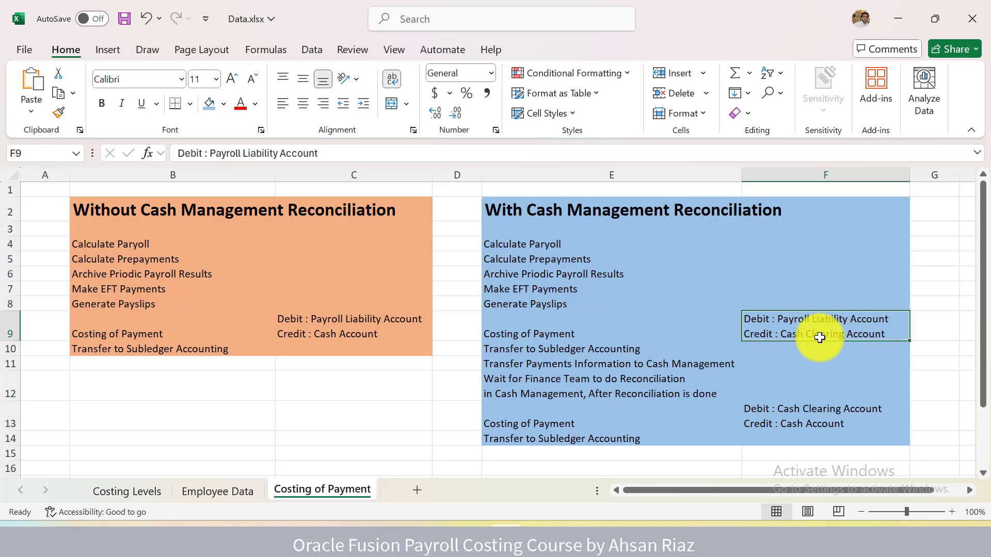
{"action": "key", "text": "alt+Tab"}
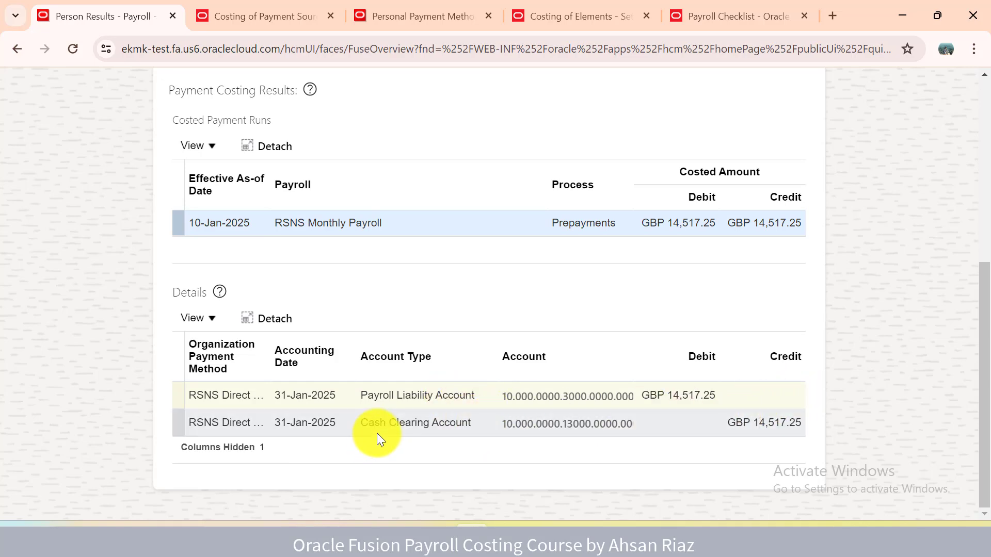
{"action": "key", "text": "alt+Tab"}
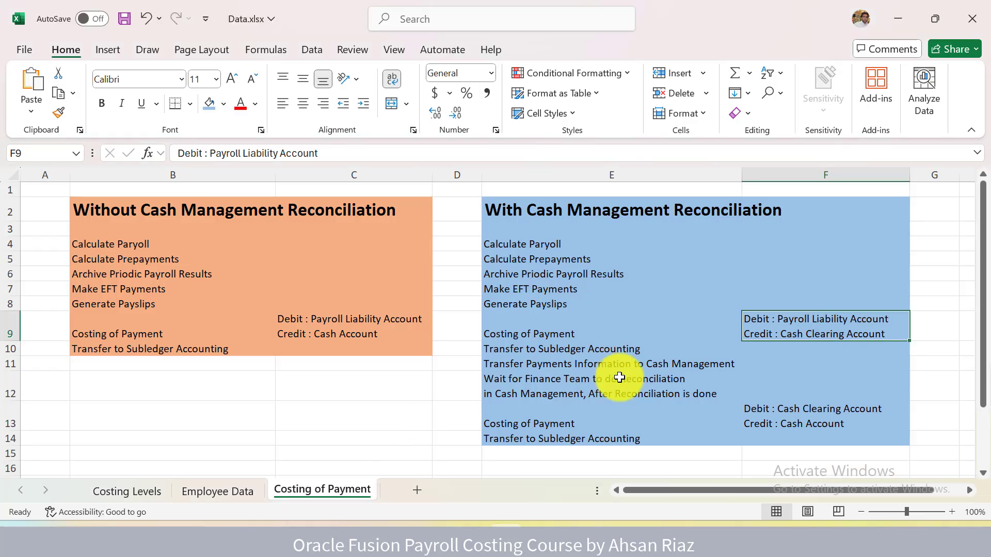
{"action": "left_click", "coordinate": [628, 349]}
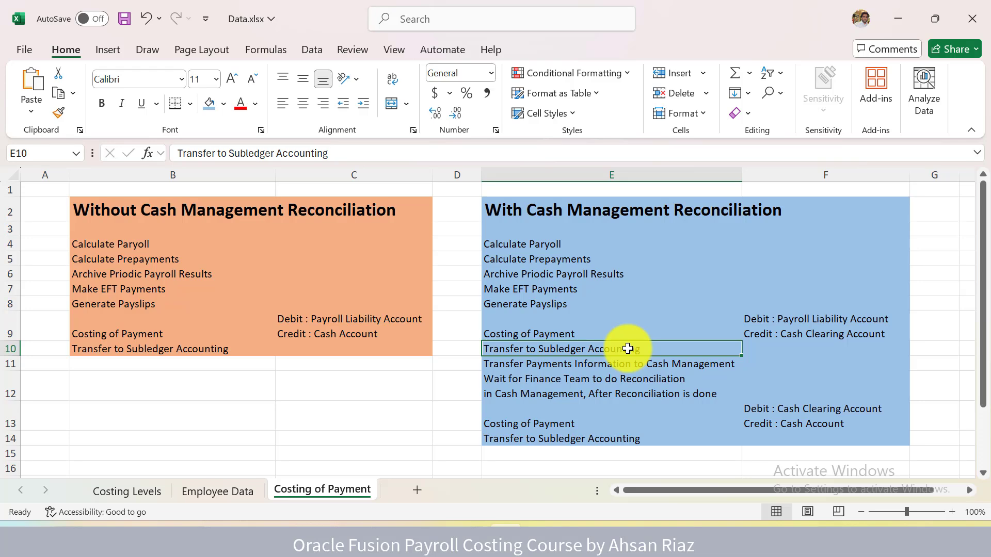
Step: Switch back to the browser and return from the payroll checklist to Flow Submission
{"action": "key", "text": "alt+Tab"}
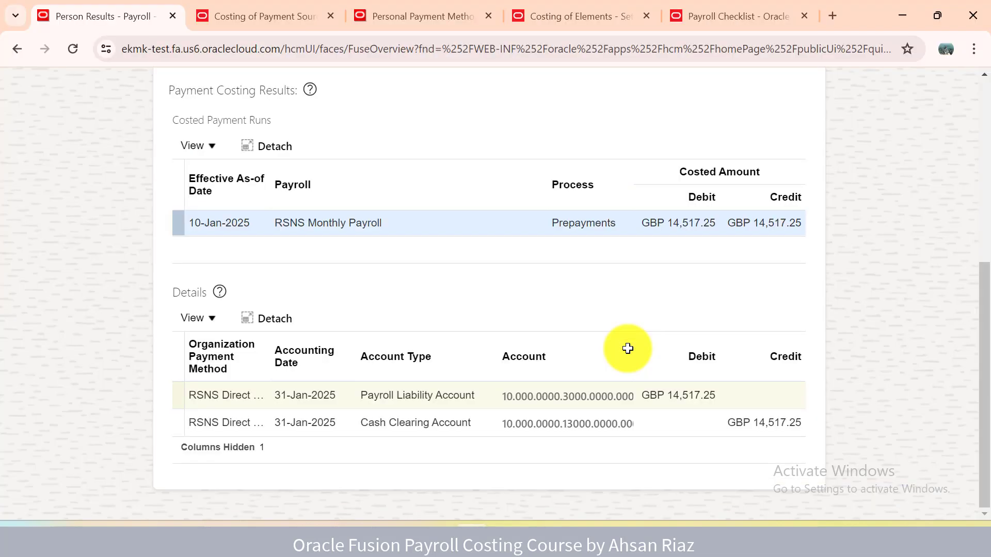
{"action": "scroll", "coordinate": [984, 191], "scroll_direction": "up", "scroll_amount": 5}
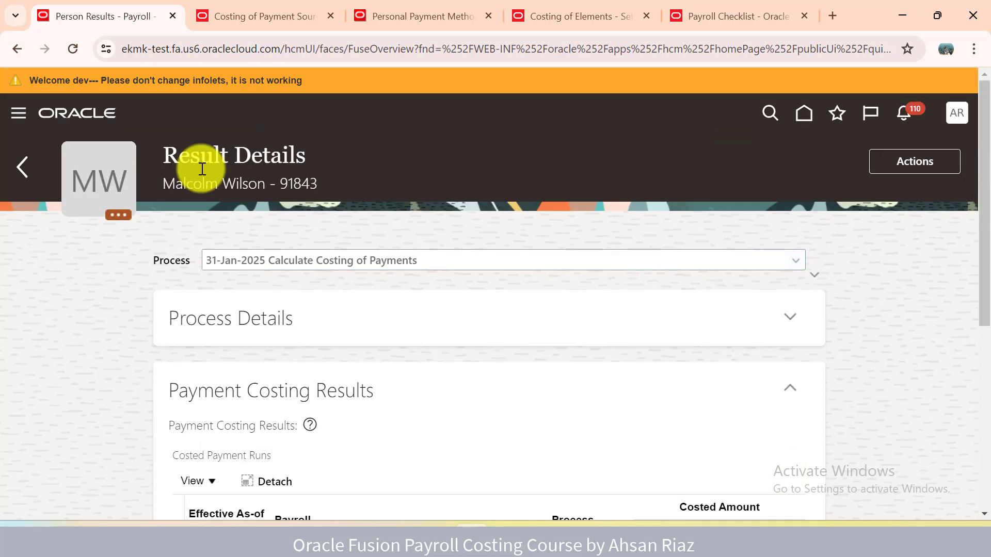
{"action": "left_click", "coordinate": [753, 14]}
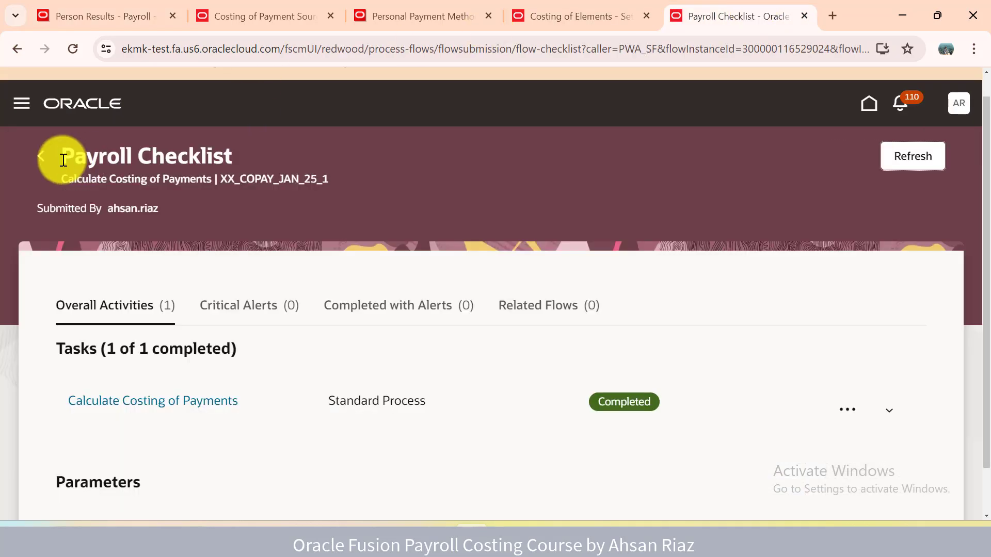
{"action": "left_click", "coordinate": [41, 157]}
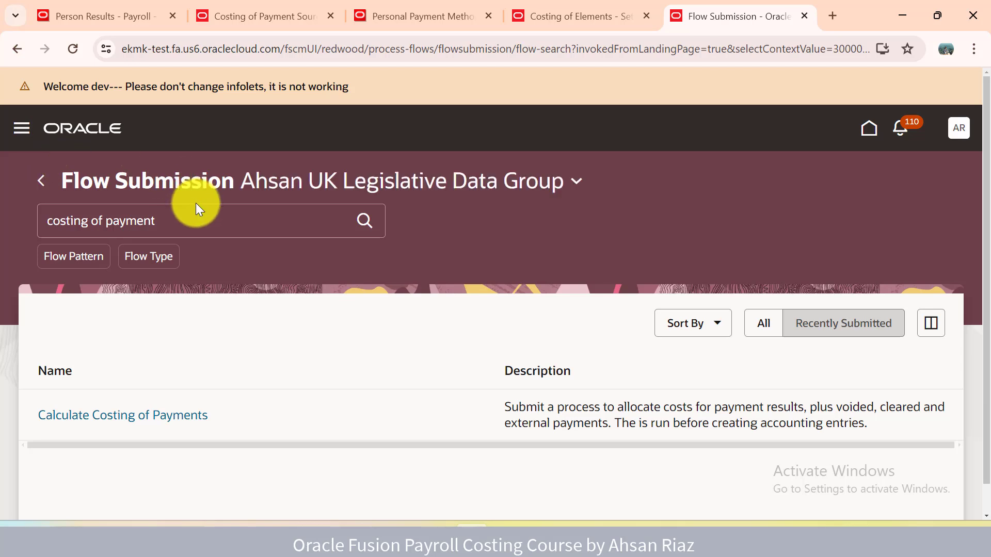
Step: Search the flows for "cash mana" and open the Transfer Payments Information to Cash Management flow for submission
{"action": "triple_click", "coordinate": [198, 213]}
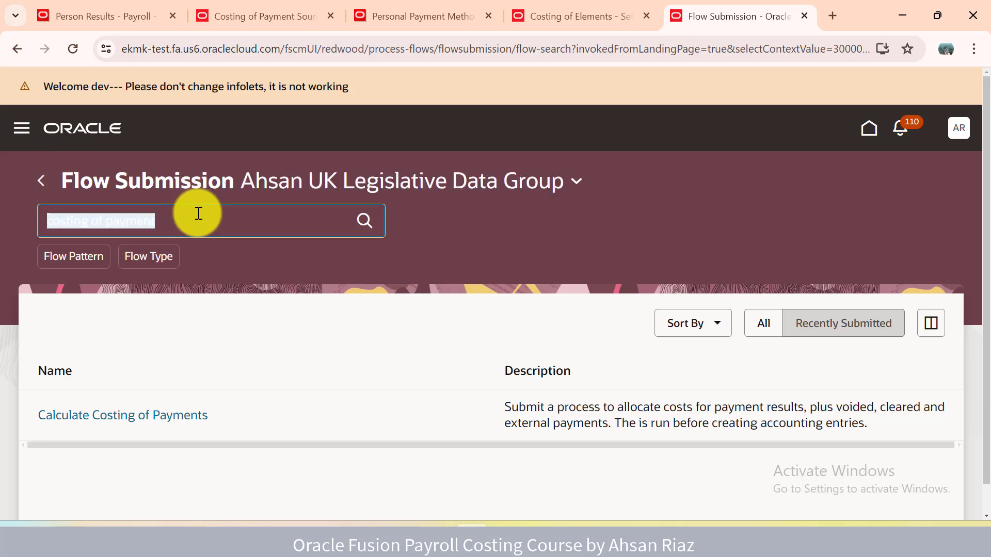
{"action": "type", "text": "transfer"}
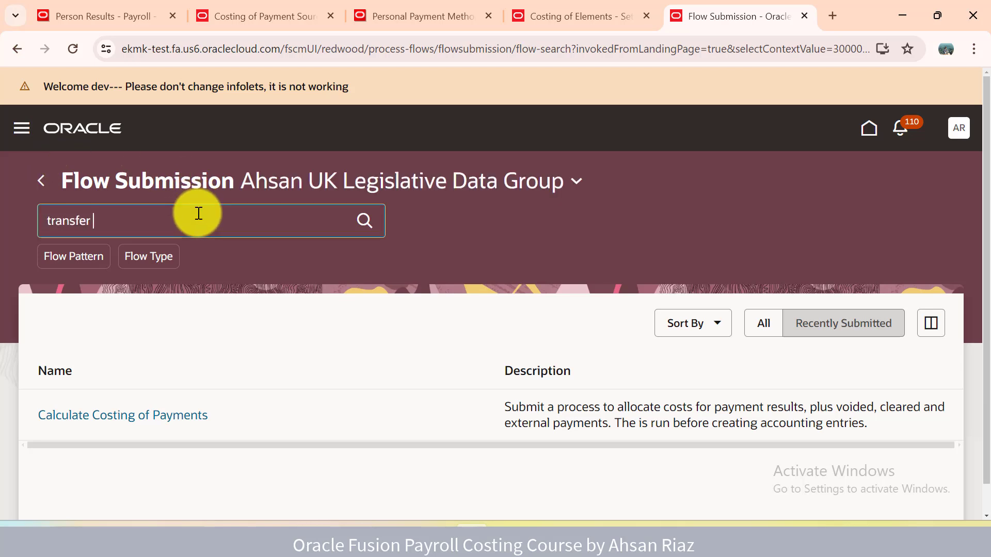
{"action": "key", "text": "alt"}
{"action": "left_click", "coordinate": [198, 213]}
{"action": "key", "text": "BackSpace"}
{"action": "key", "text": "BackSpace"}
{"action": "key", "text": "BackSpace"}
{"action": "key", "text": "BackSpace"}
{"action": "key", "text": "BackSpace"}
{"action": "key", "text": "BackSpace"}
{"action": "key", "text": "BackSpace"}
{"action": "key", "text": "BackSpace"}
{"action": "type", "text": "cash mana"}
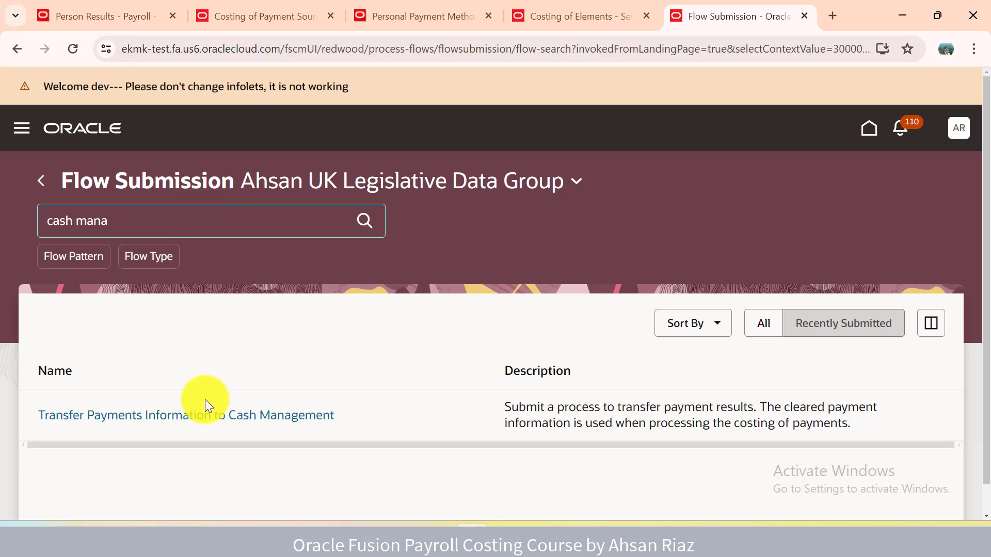
{"action": "left_click", "coordinate": [206, 415]}
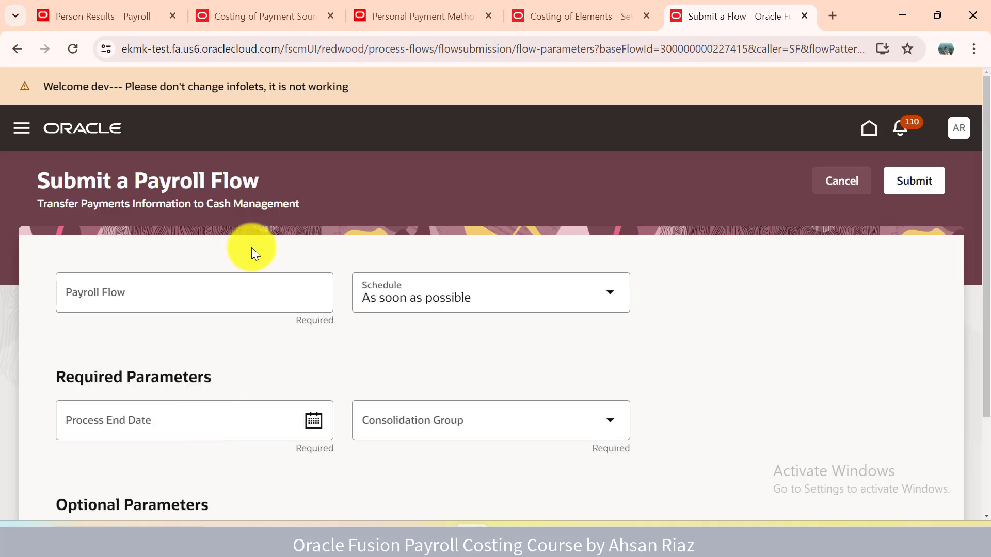
Step: Switch to the Excel workbook, review the With Cash Management Reconciliation steps around the Cash Management transfer, and return to the flow submission form
{"action": "key", "text": "alt+Tab"}
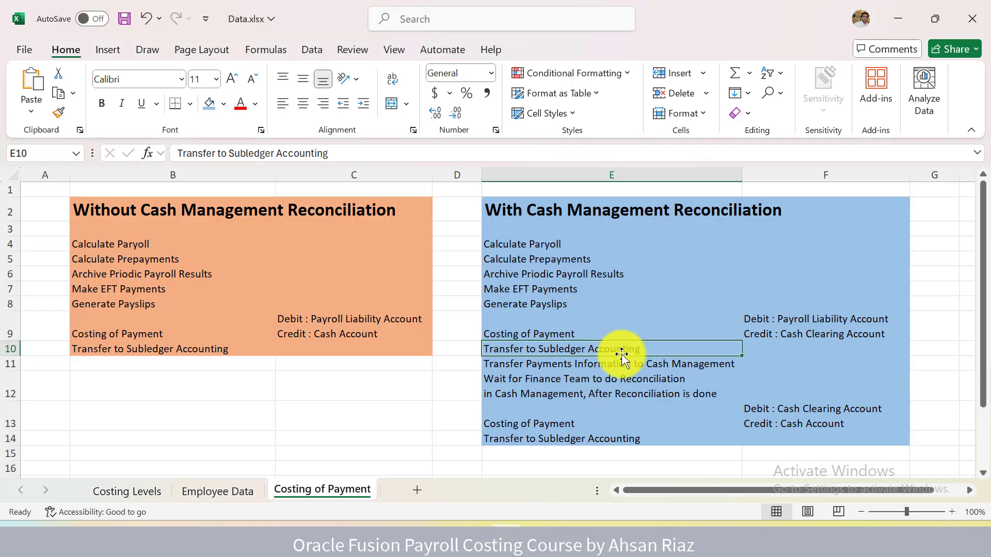
{"action": "left_click", "coordinate": [620, 333]}
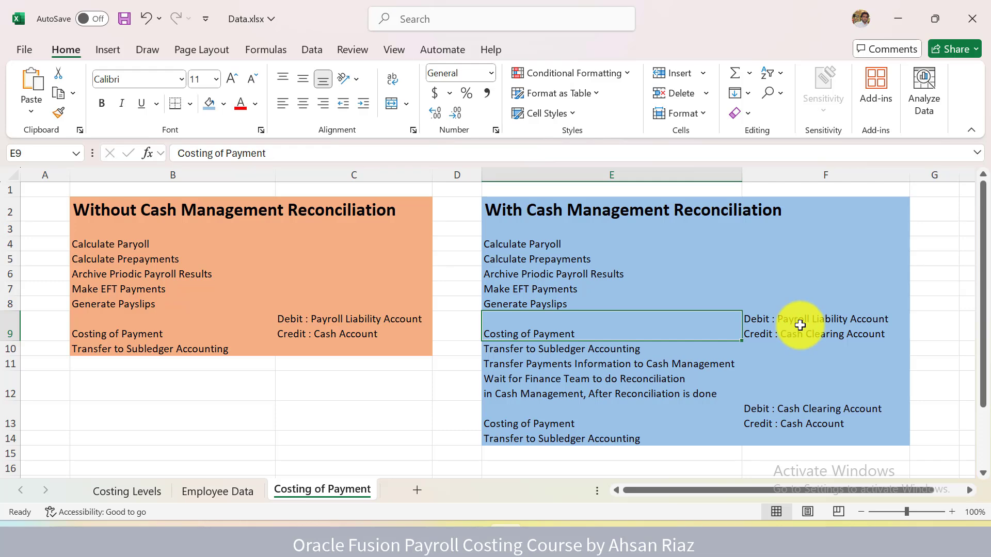
{"action": "left_click", "coordinate": [660, 375]}
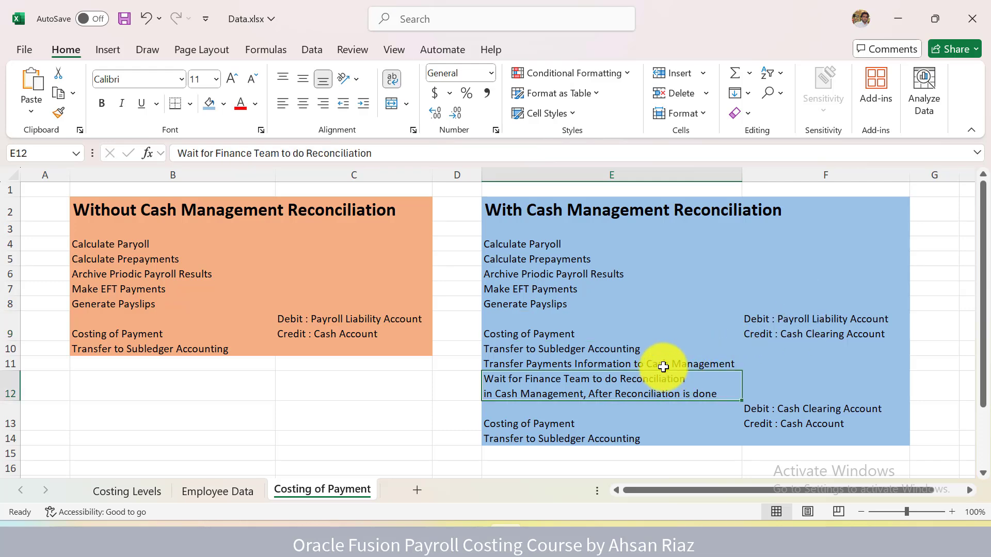
{"action": "left_click", "coordinate": [664, 368]}
{"action": "key", "text": "alt+Tab"}
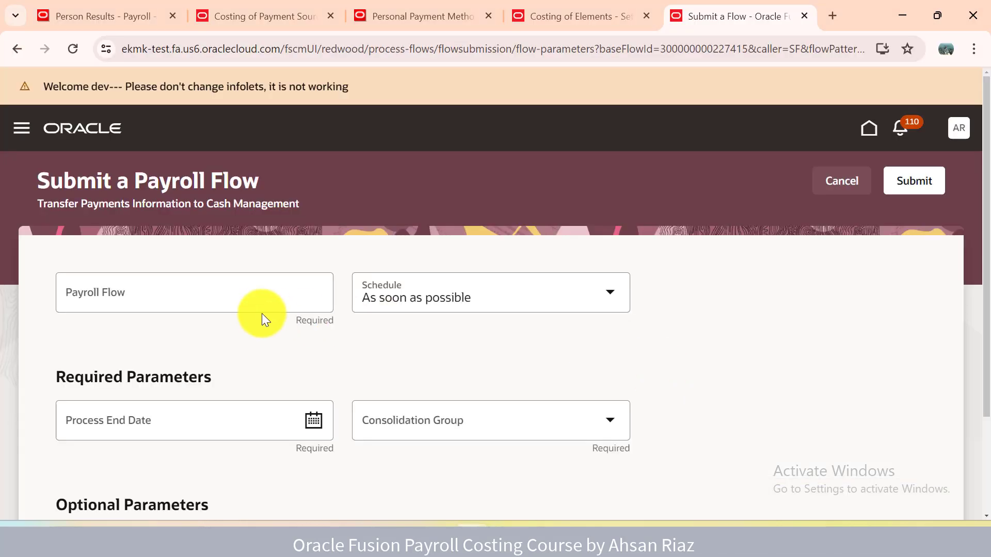
{"action": "left_click", "coordinate": [250, 290]}
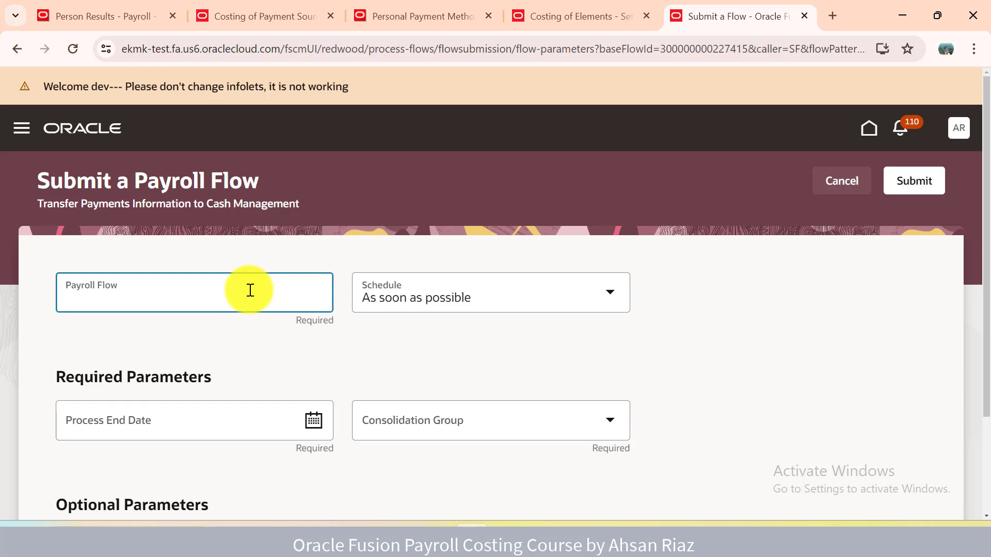
Step: Switch to the Excel workbook and review the steps from the first Costing of Payment through the second one's debit and credit accounts
{"action": "key", "text": "alt+Tab"}
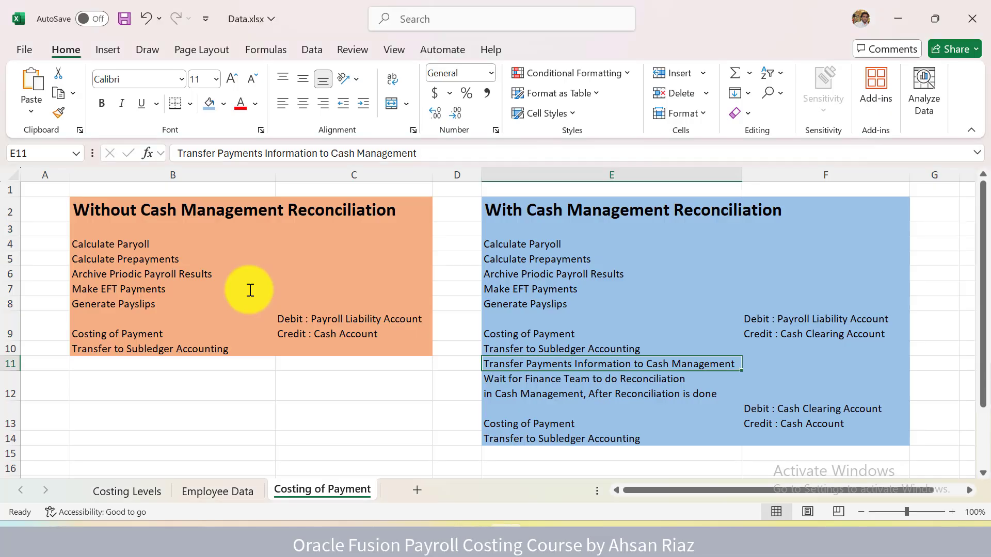
{"action": "left_click", "coordinate": [511, 392]}
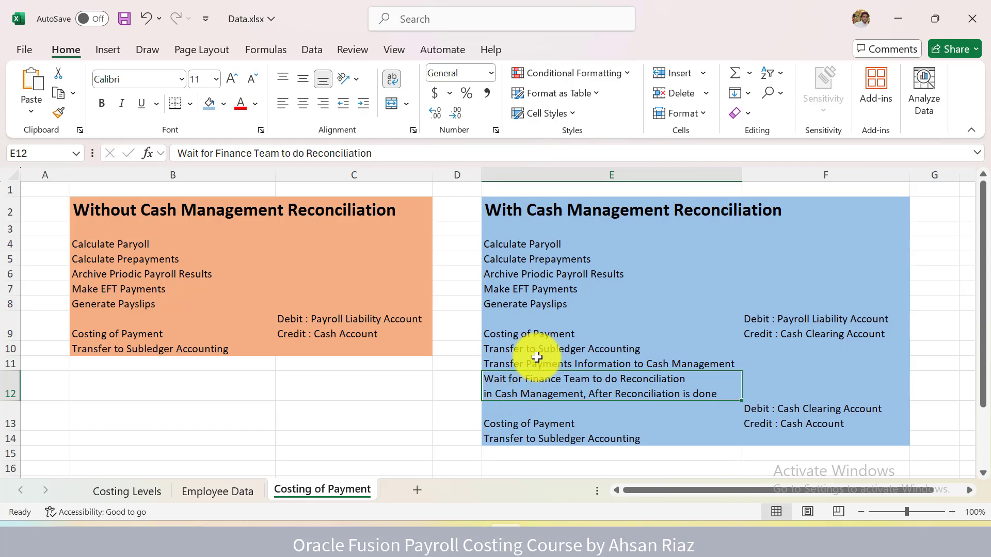
{"action": "left_click", "coordinate": [537, 334]}
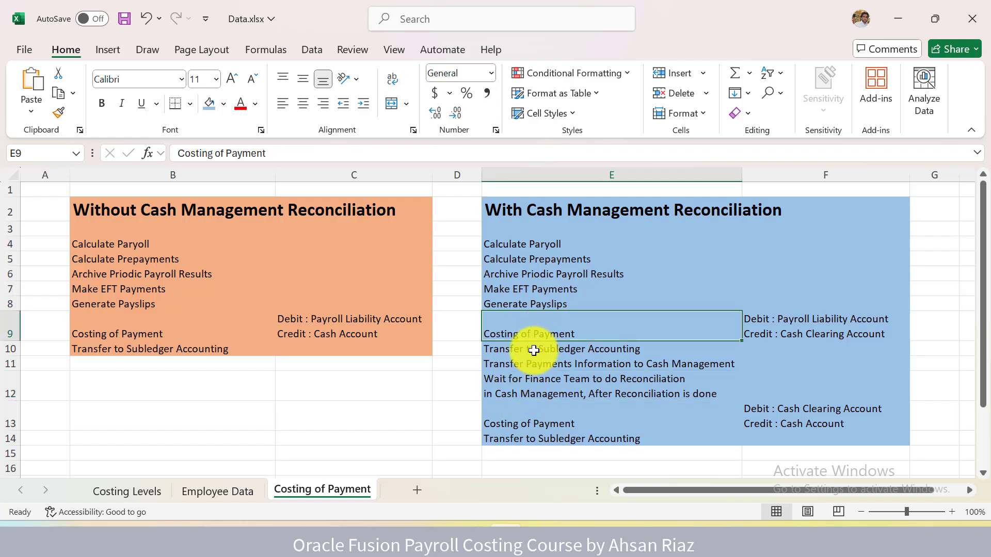
{"action": "left_click", "coordinate": [532, 347], "text": "ctrl"}
{"action": "left_click", "coordinate": [568, 355]}
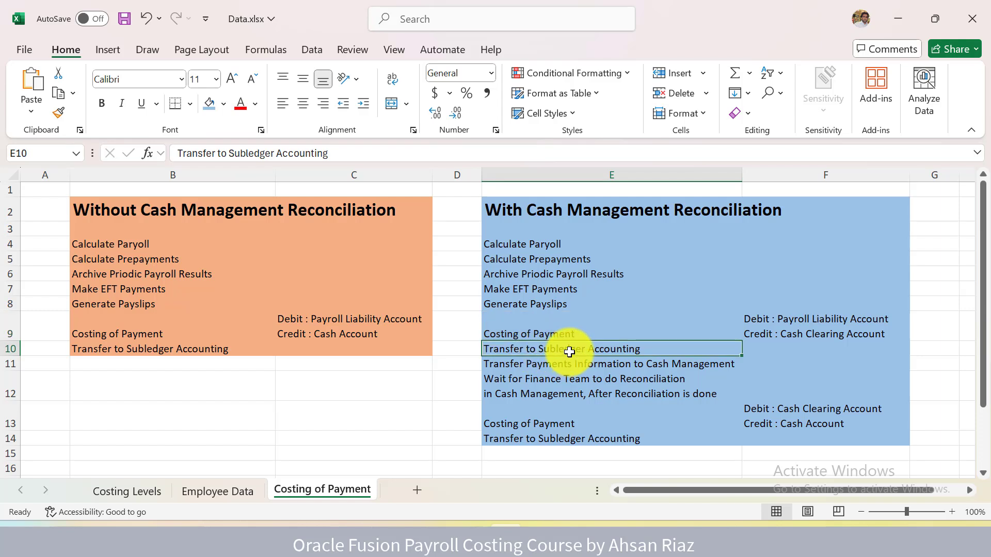
{"action": "left_click", "coordinate": [575, 424]}
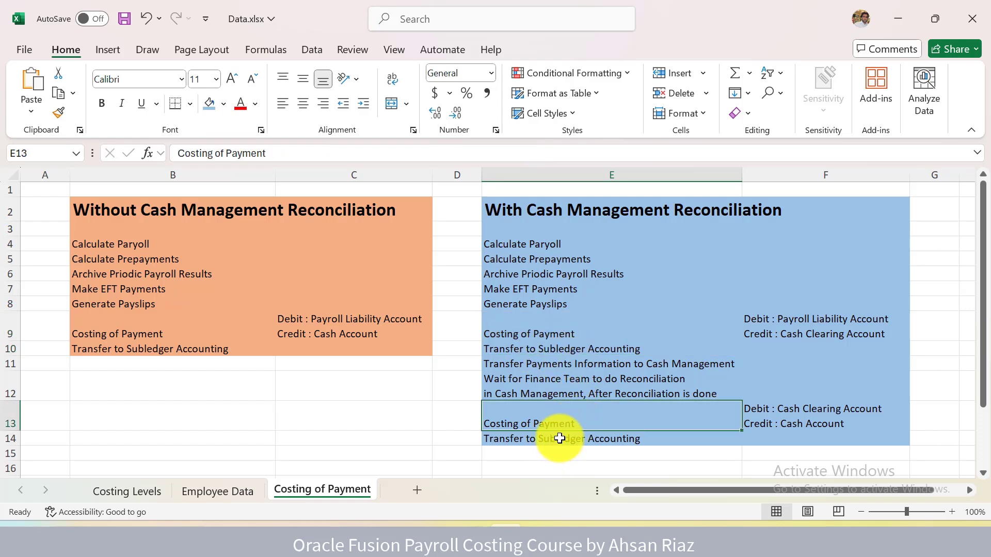
{"action": "left_click", "coordinate": [609, 387]}
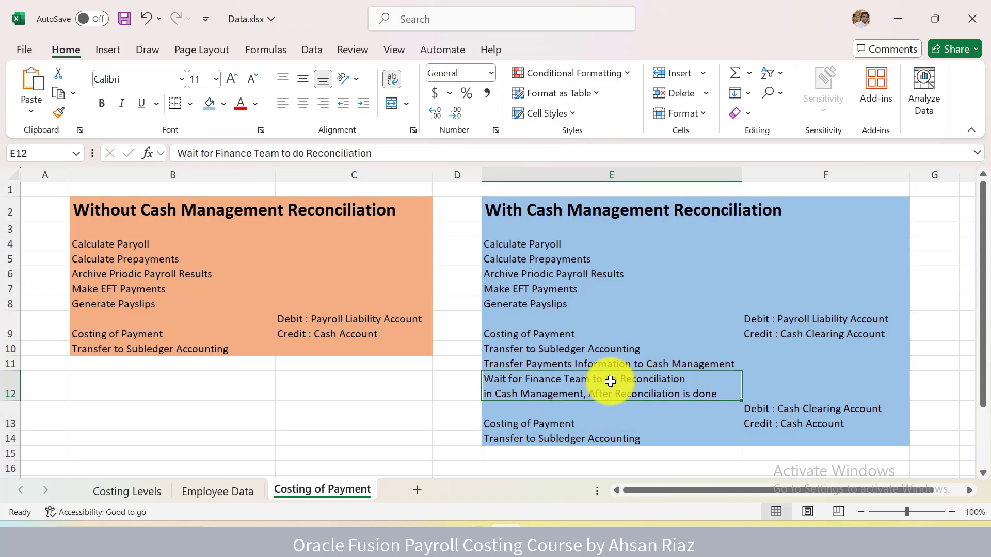
{"action": "left_click", "coordinate": [582, 420]}
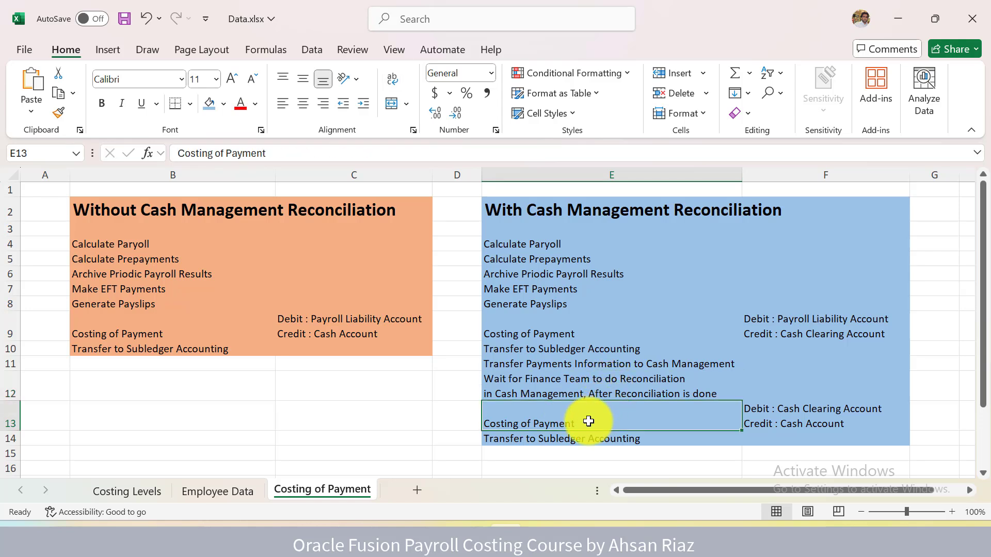
{"action": "left_click", "coordinate": [767, 417]}
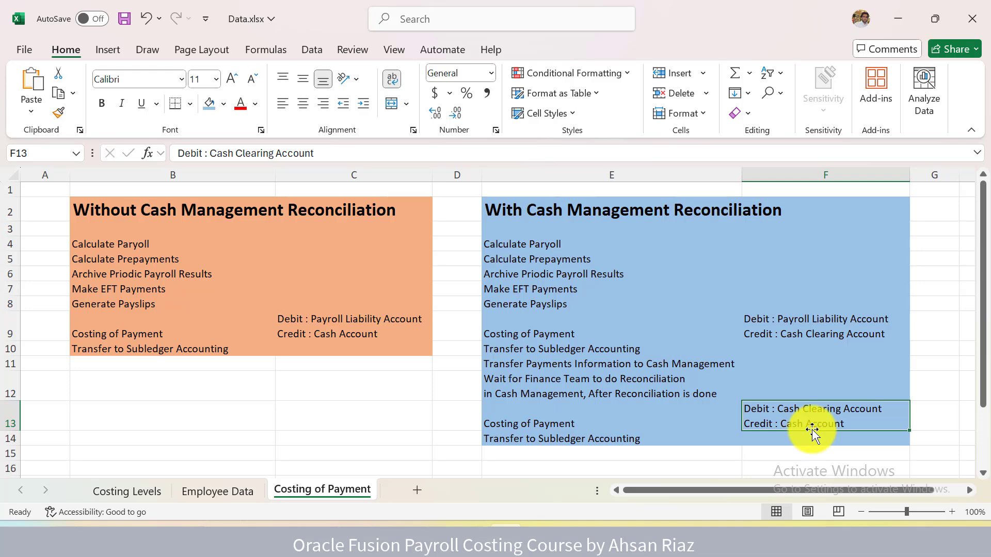
Step: Switch to the browser, check the costing accounts on the Costing of Payment Source page, and return to the Excel workbook
{"action": "key", "text": "alt+Tab"}
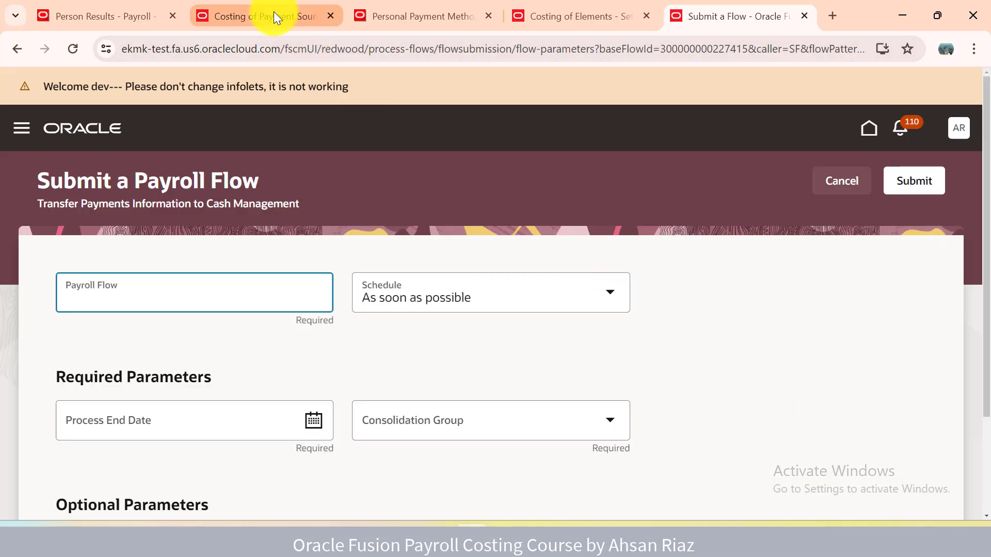
{"action": "left_click", "coordinate": [274, 14]}
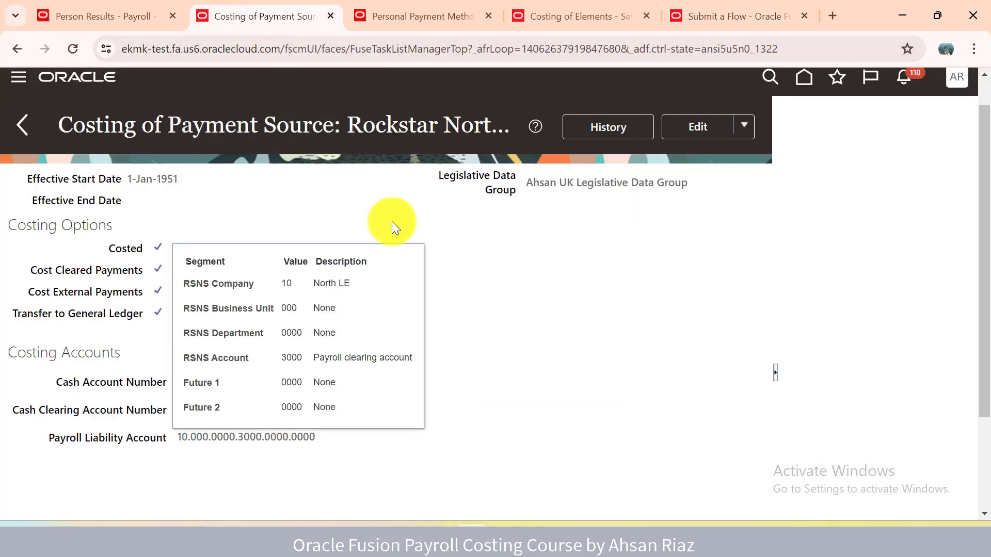
{"action": "key", "text": "alt+Tab"}
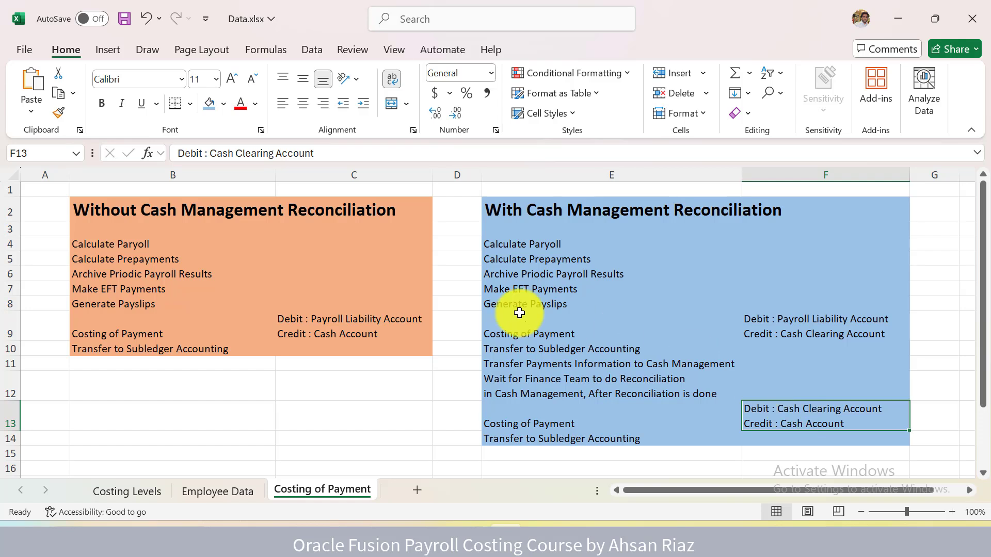
Step: Compare the debit and credit accounts of each Costing of Payment step with and without cash management reconciliation
{"action": "left_click", "coordinate": [362, 321]}
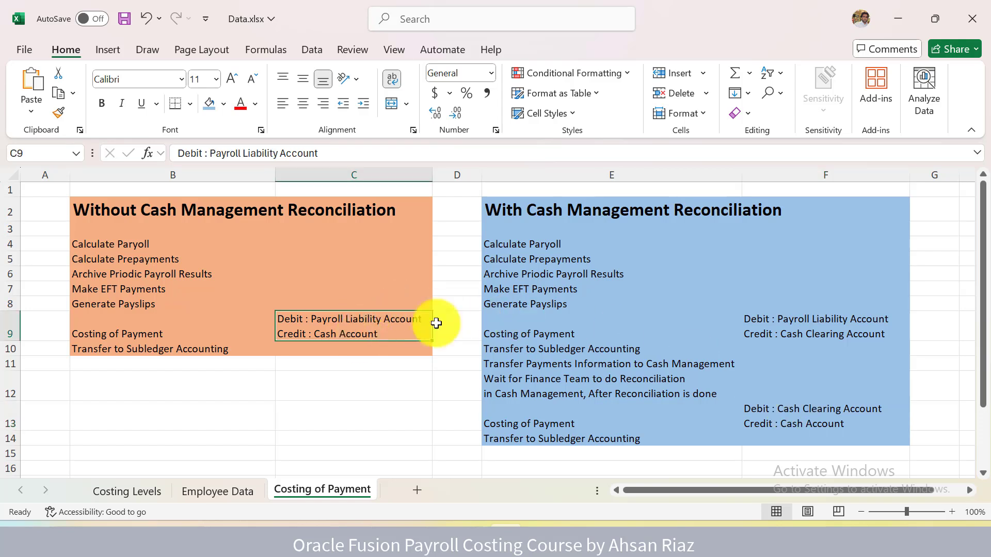
{"action": "left_click", "coordinate": [806, 319]}
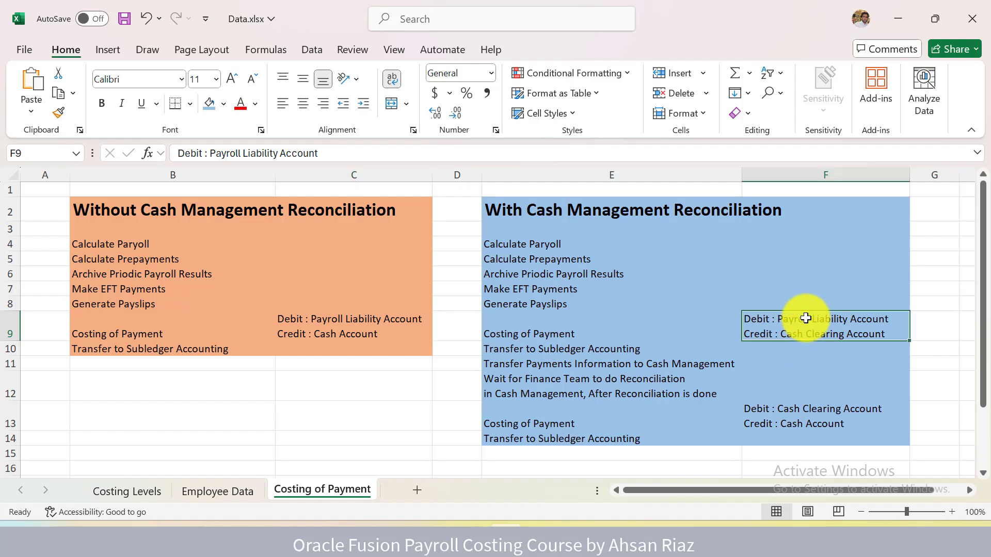
{"action": "left_click", "coordinate": [635, 380]}
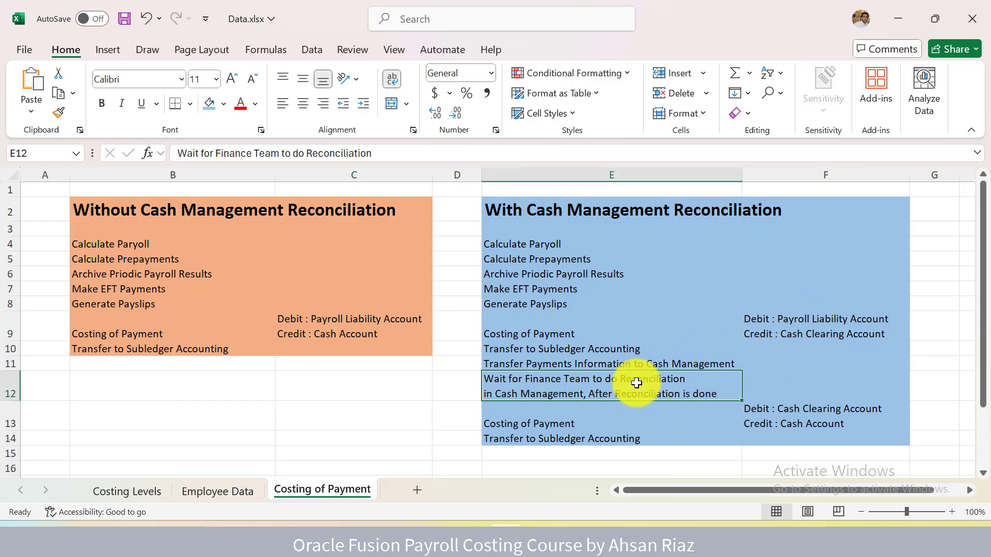
{"action": "left_click", "coordinate": [598, 421]}
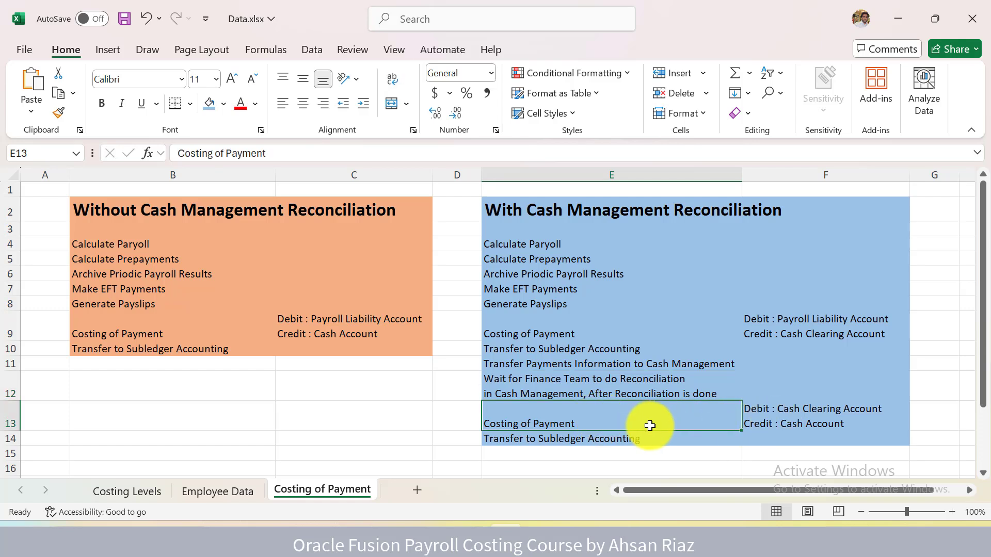
{"action": "left_click", "coordinate": [859, 409]}
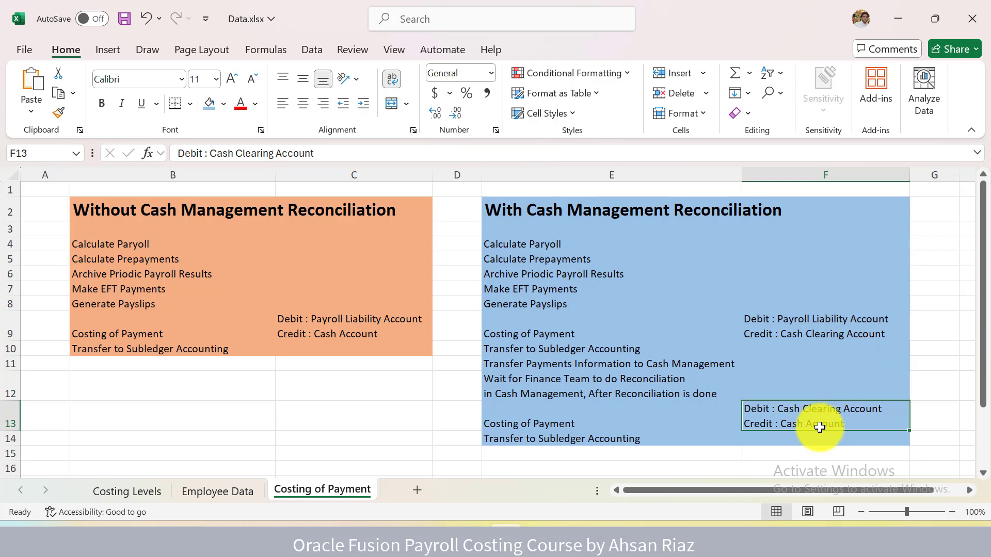
{"action": "left_click", "coordinate": [375, 330]}
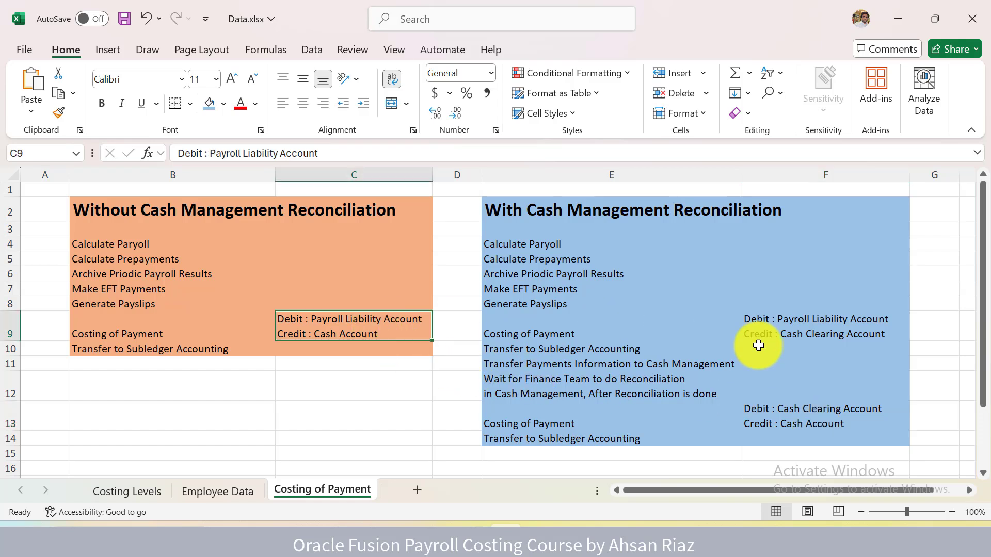
{"action": "left_click", "coordinate": [820, 331]}
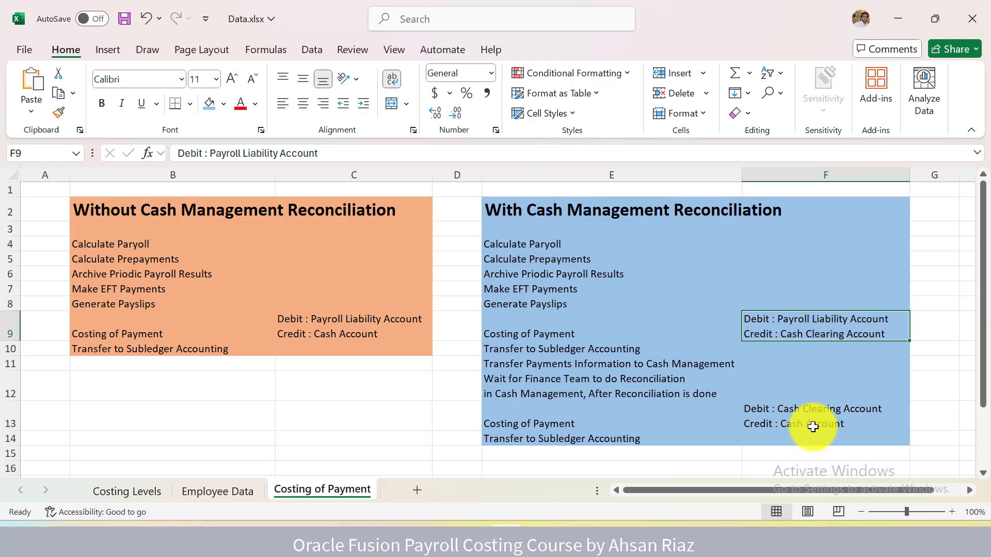
Step: Review the second costing and subledger transfer with reconciliation, and compare the Without Cash Management Reconciliation accounts with the first costing's accounts
{"action": "left_click", "coordinate": [648, 438]}
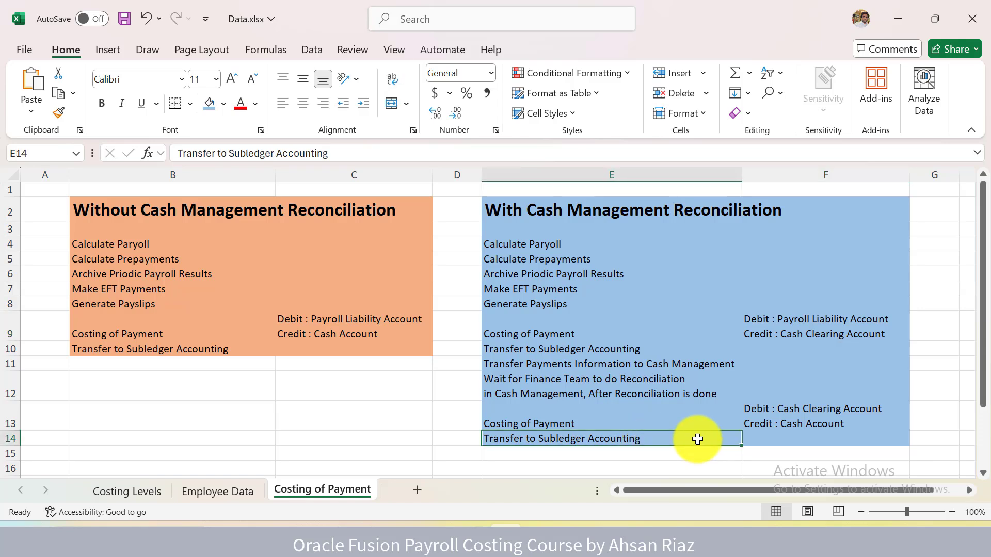
{"action": "left_click", "coordinate": [768, 410]}
{"action": "left_click", "coordinate": [554, 423]}
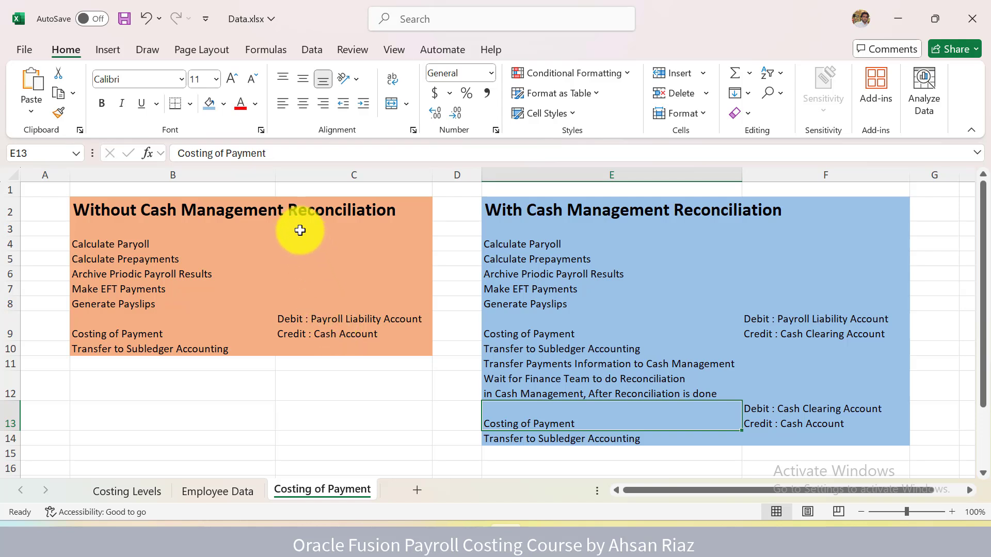
{"action": "left_click", "coordinate": [280, 204]}
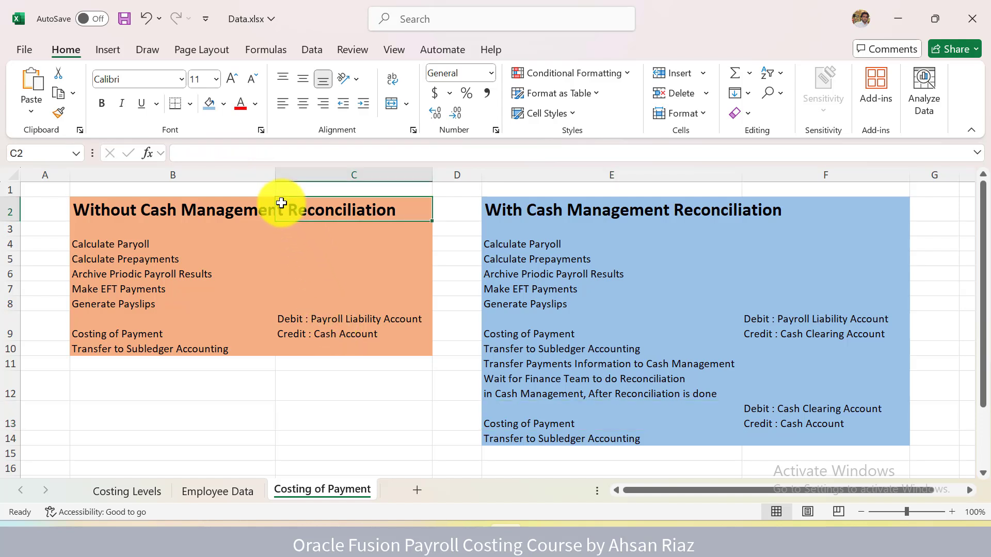
{"action": "left_click", "coordinate": [355, 319]}
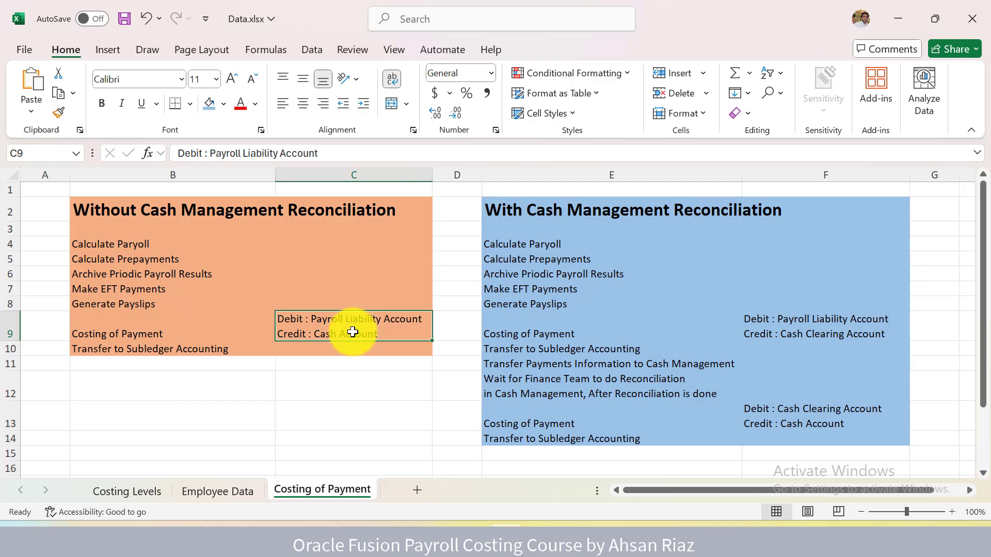
{"action": "left_click", "coordinate": [332, 350]}
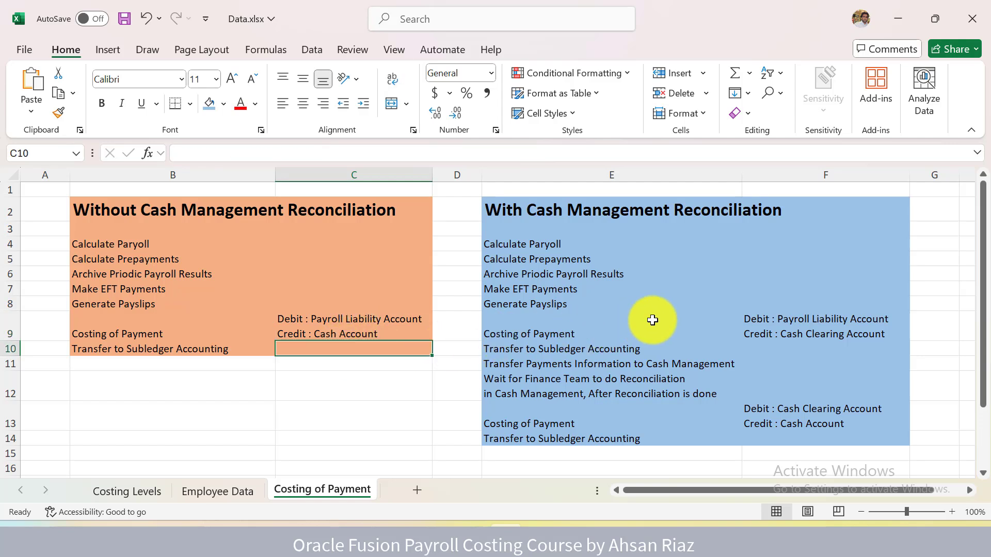
{"action": "left_click", "coordinate": [798, 320]}
Step: Check the payment source's cash clearing account in the browser, then review the With Cash Management Reconciliation steps from the first subledger transfer in Excel
{"action": "key", "text": "alt+Tab"}
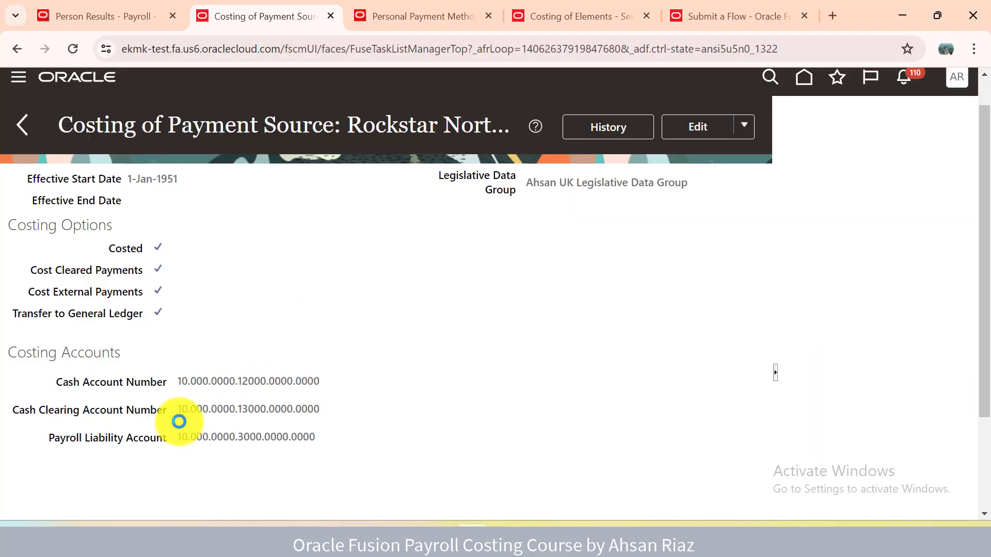
{"action": "key", "text": "alt+Tab"}
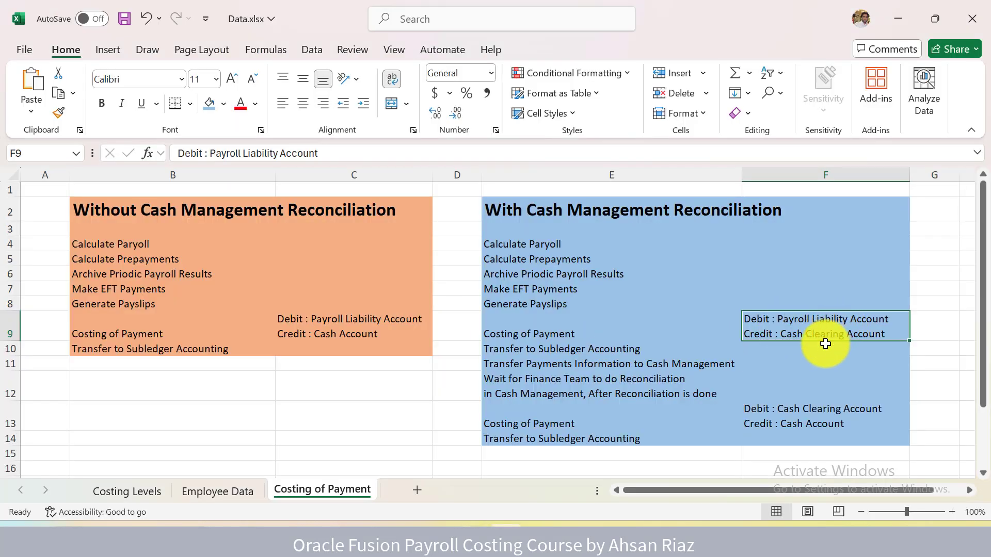
{"action": "left_click", "coordinate": [641, 353]}
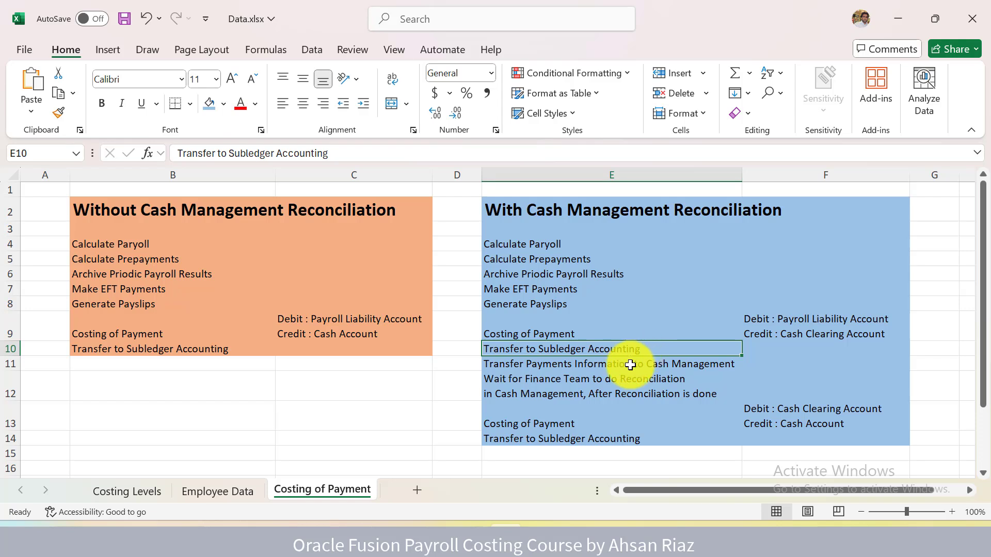
{"action": "left_click", "coordinate": [631, 365]}
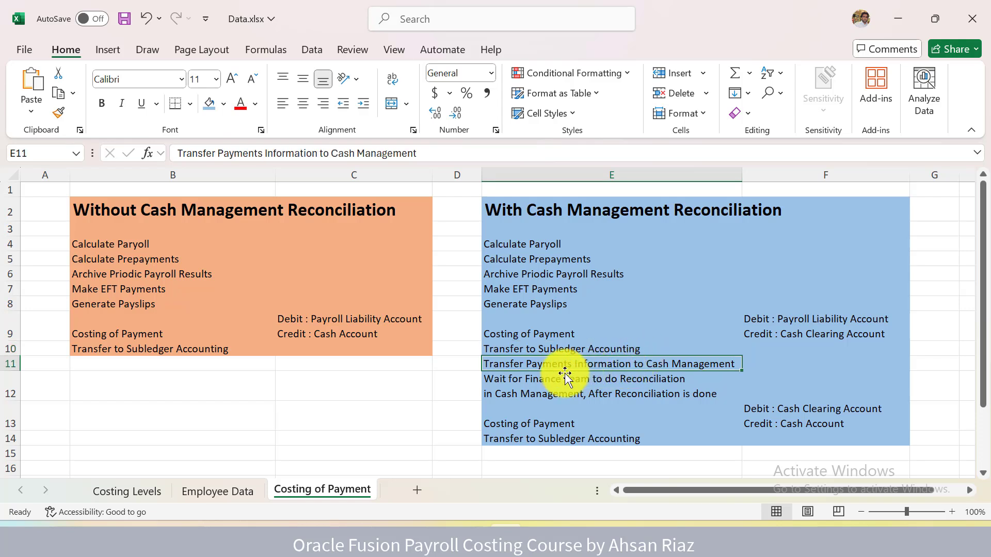
{"action": "left_click", "coordinate": [634, 381]}
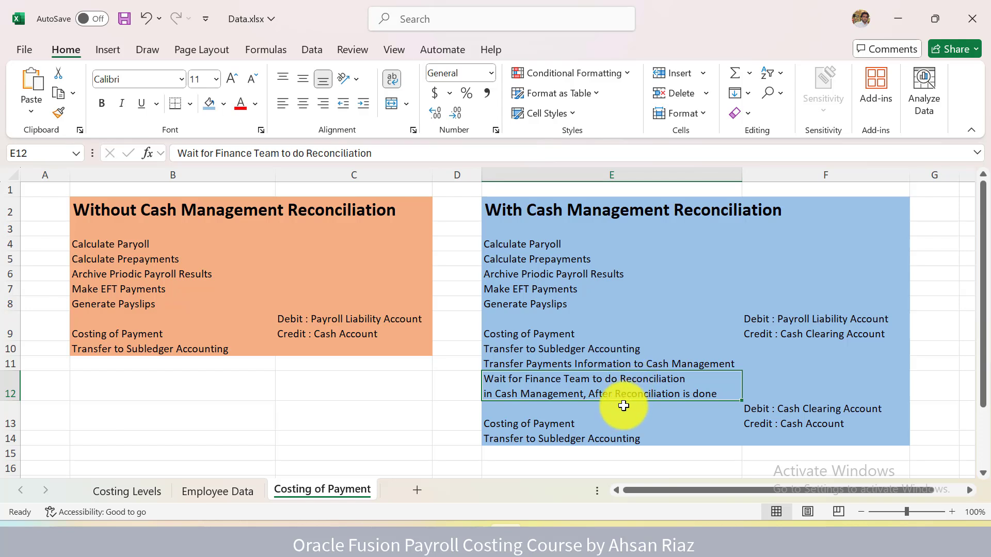
{"action": "left_click", "coordinate": [619, 421]}
{"action": "left_click", "coordinate": [622, 441]}
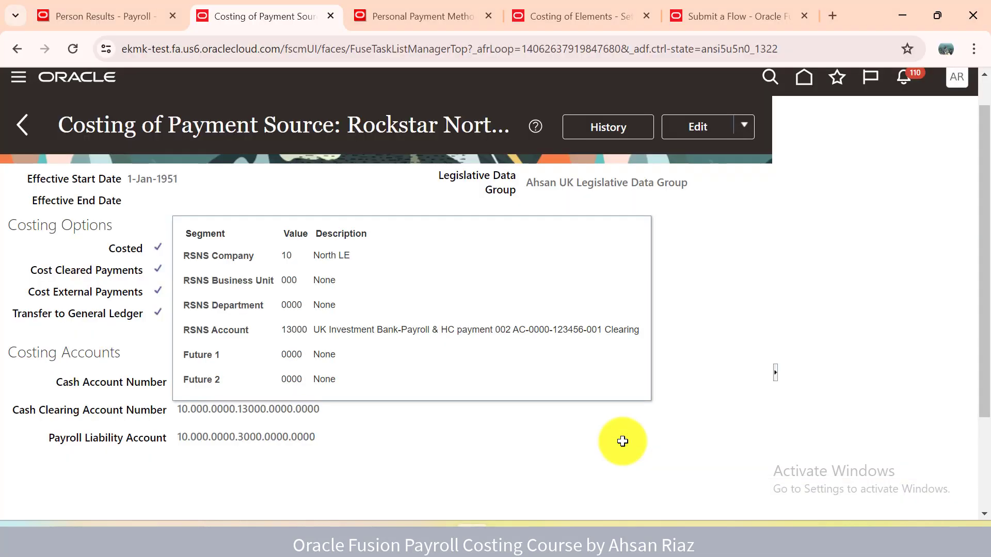
Step: Switch to the browser, examine the payment source's payroll liability account segments, and return to the employee's payment costing results
{"action": "mouse_move", "coordinate": [192, 437]}
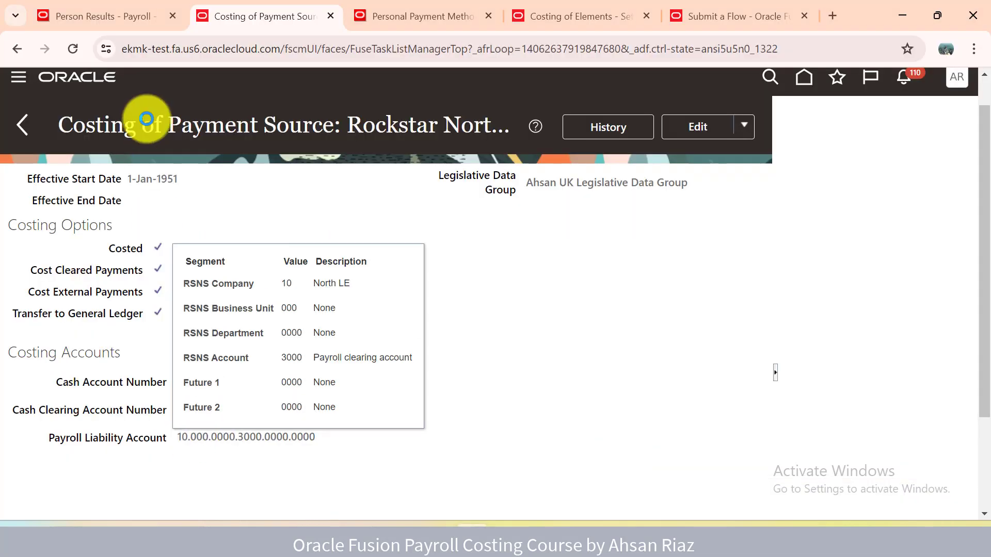
{"action": "left_click", "coordinate": [124, 8]}
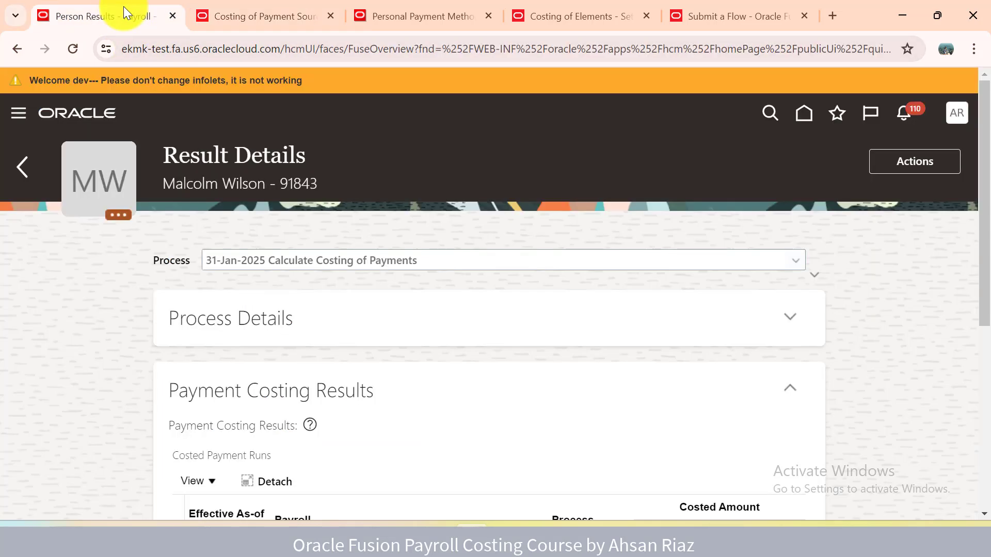